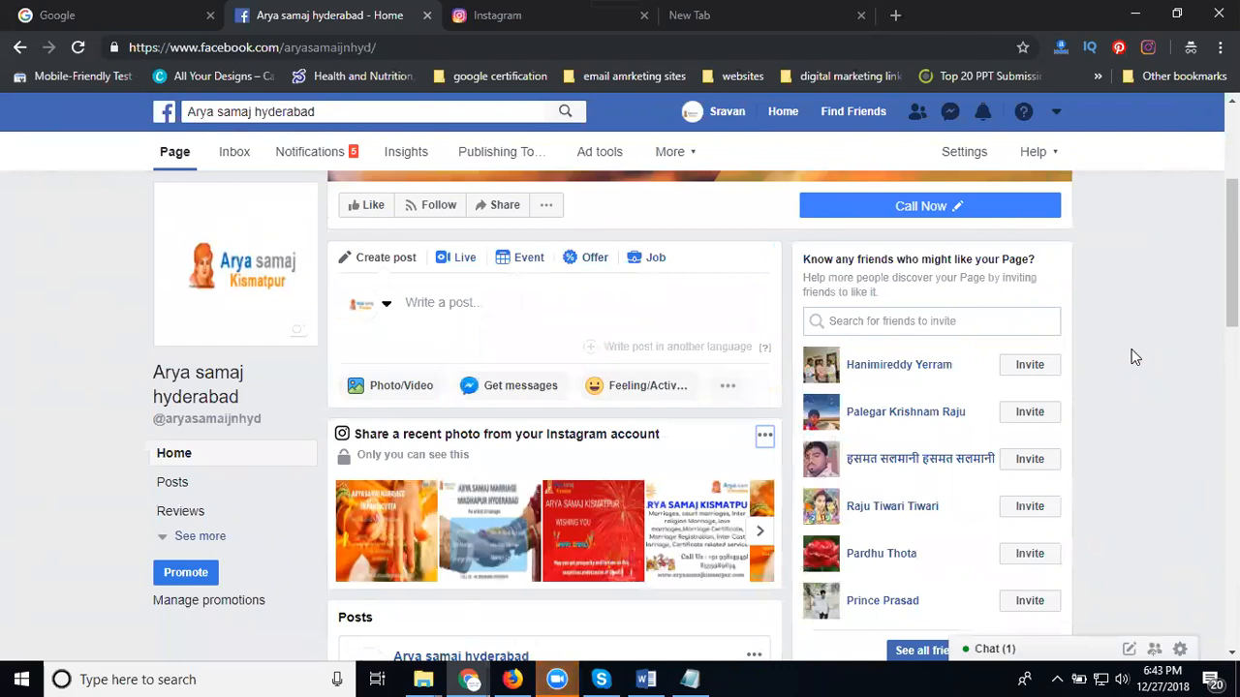
# - Expand the page's post options and open the choices for advertising the business
pyautogui.scroll(2, 644, 250)
pyautogui.scroll(-2, 641, 255)
pyautogui.click(730, 388)
pyautogui.scroll(-4, 707, 381)
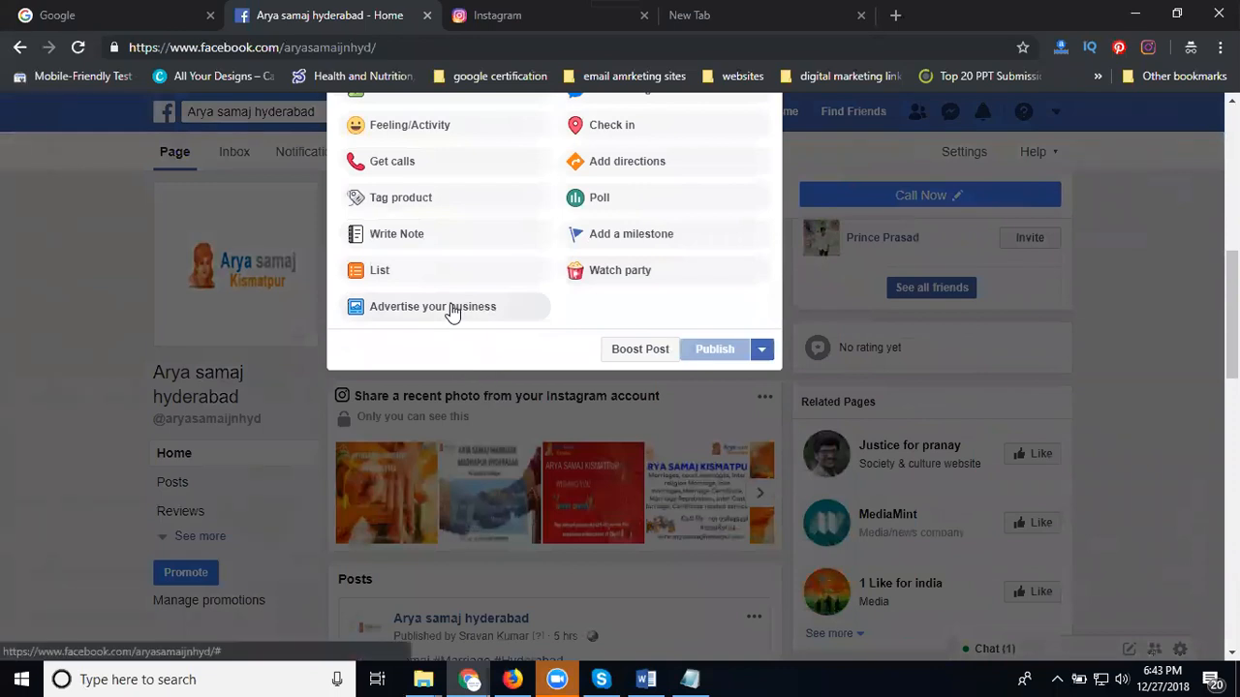
pyautogui.click(453, 308)
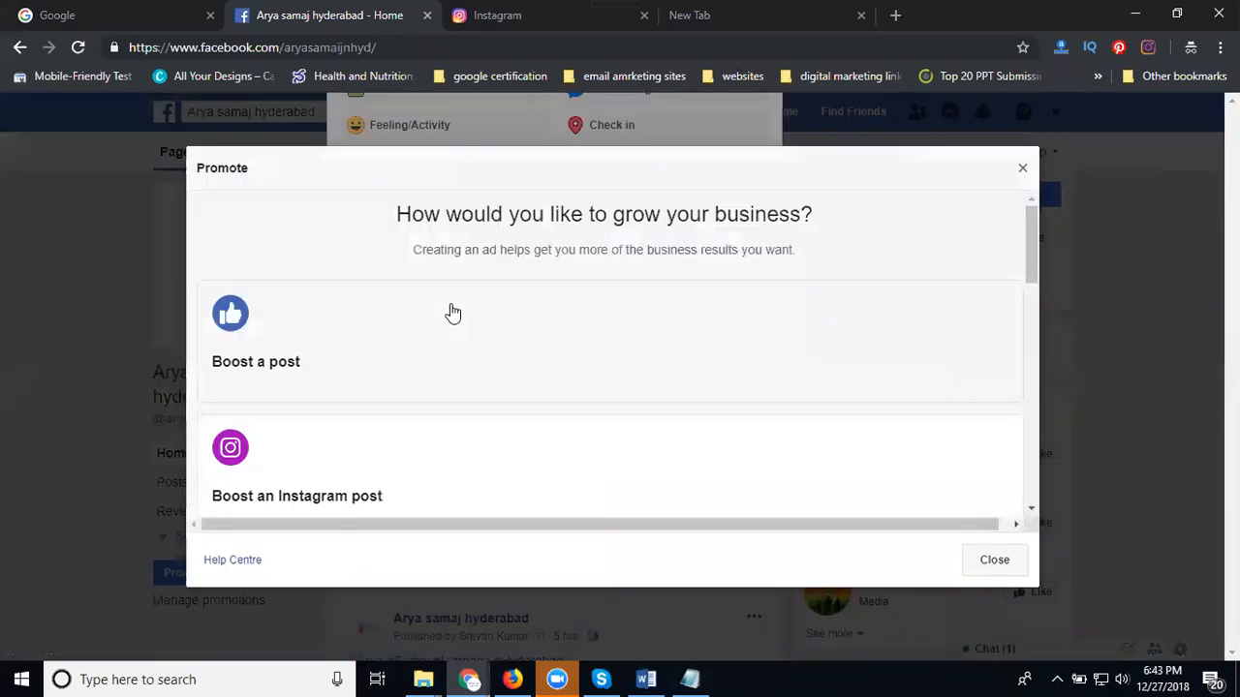
# - Review the promotion types from boosting a post to the custom advertising plan, and close the Promote dialog
pyautogui.scroll(-1, 452, 312)
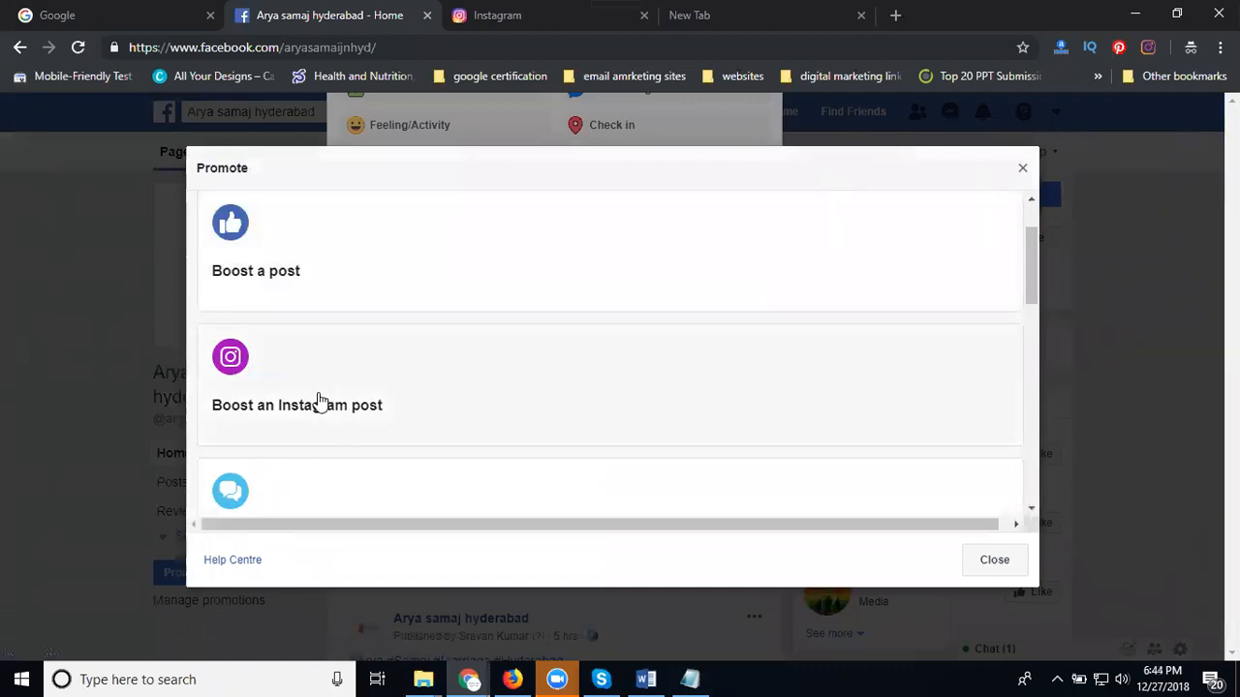
pyautogui.scroll(-2, 320, 402)
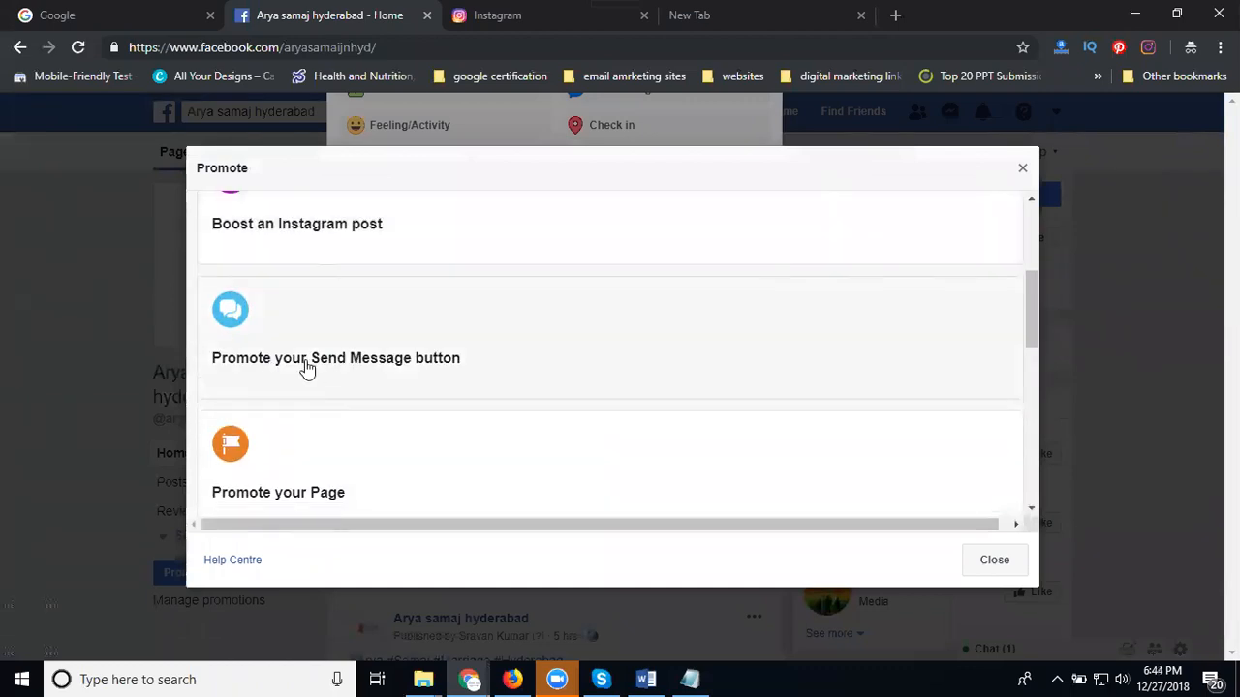
pyautogui.scroll(-2, 426, 359)
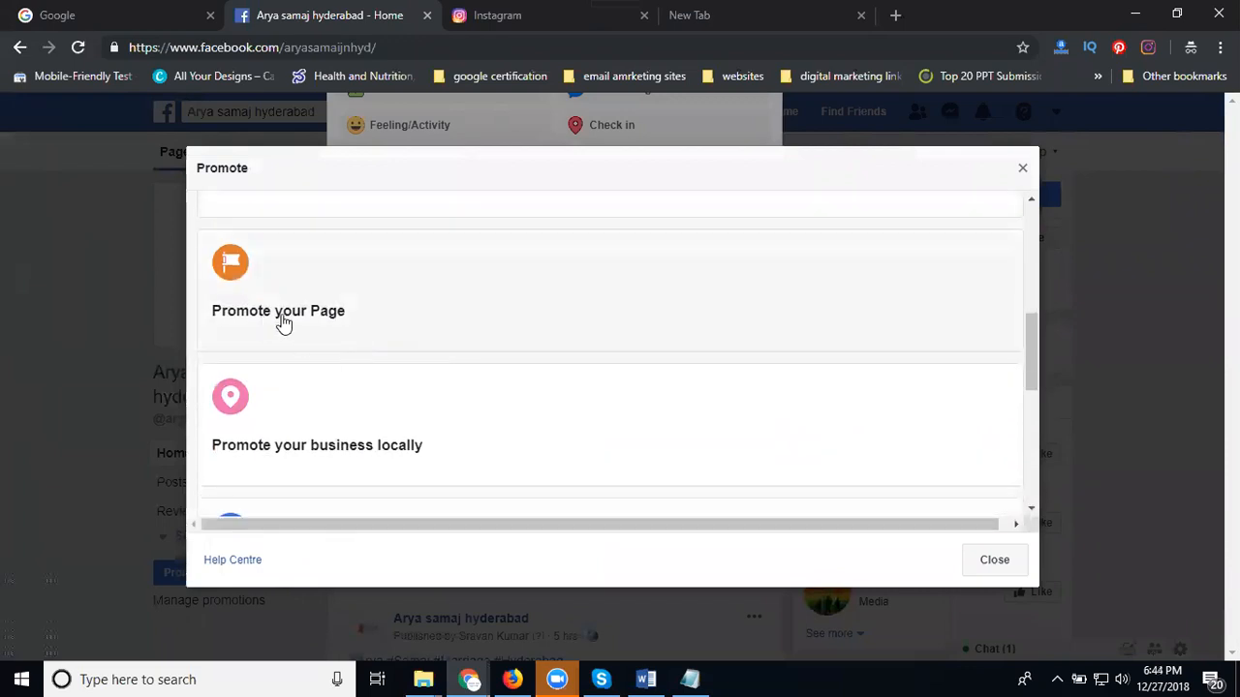
pyautogui.scroll(-2, 281, 326)
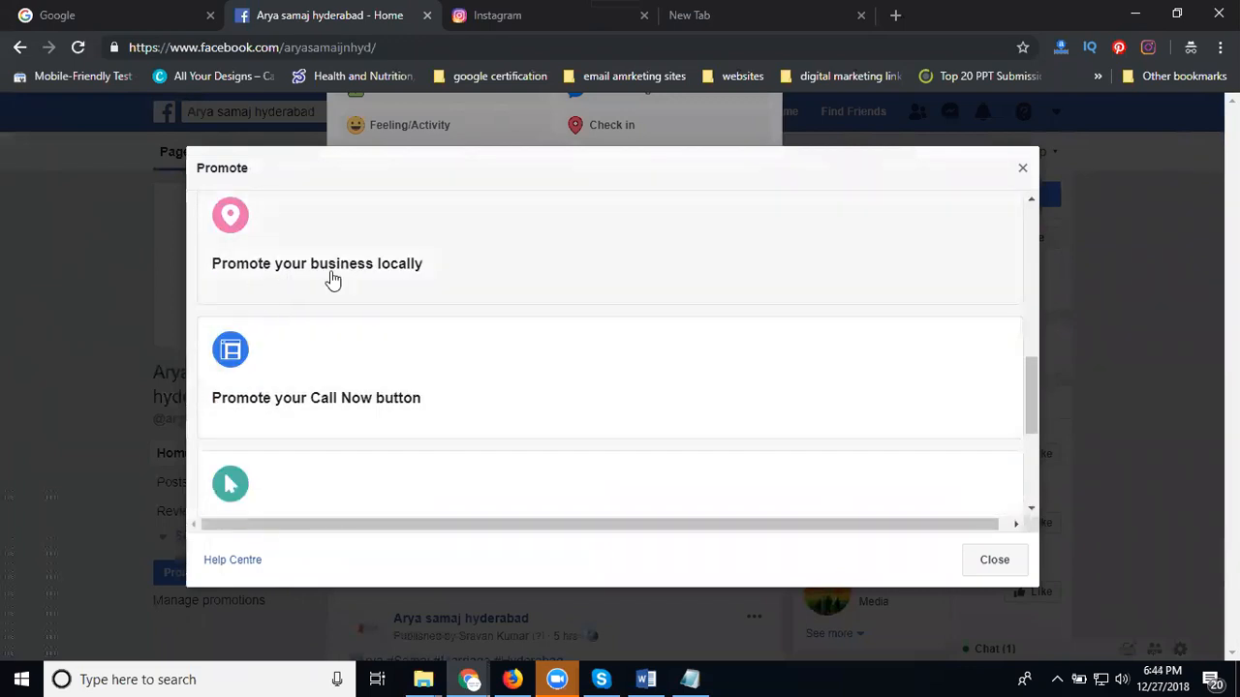
pyautogui.scroll(-2, 360, 283)
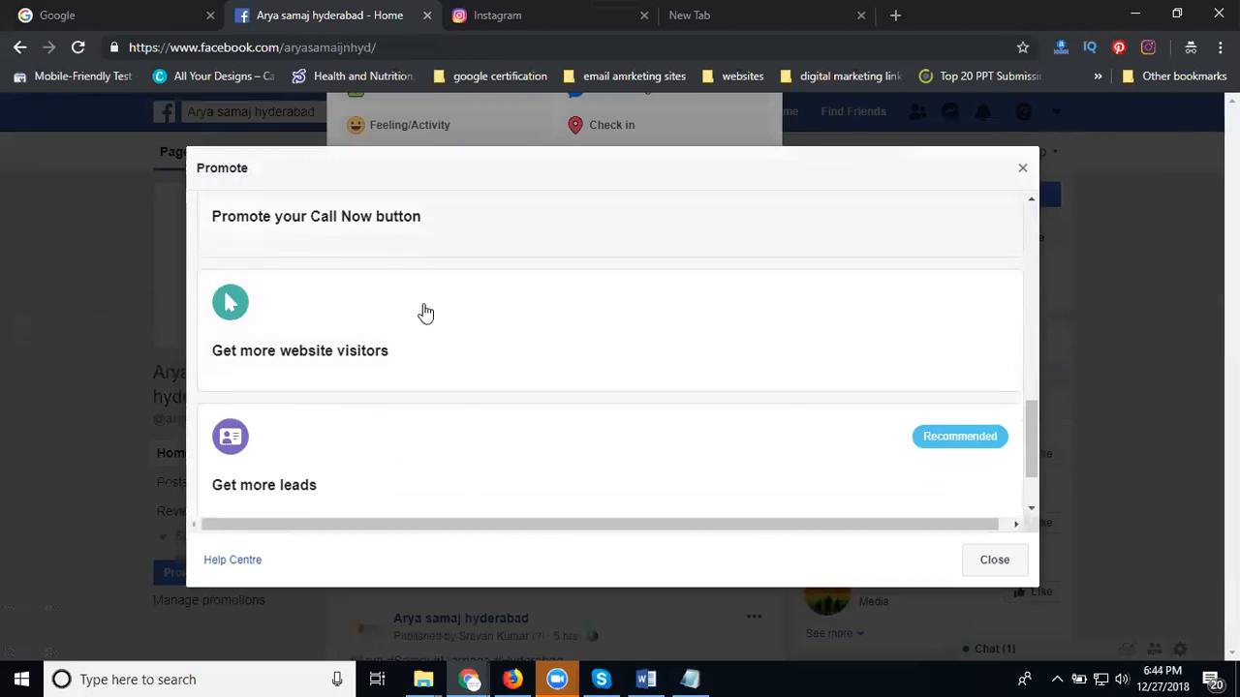
pyautogui.scroll(-1, 415, 282)
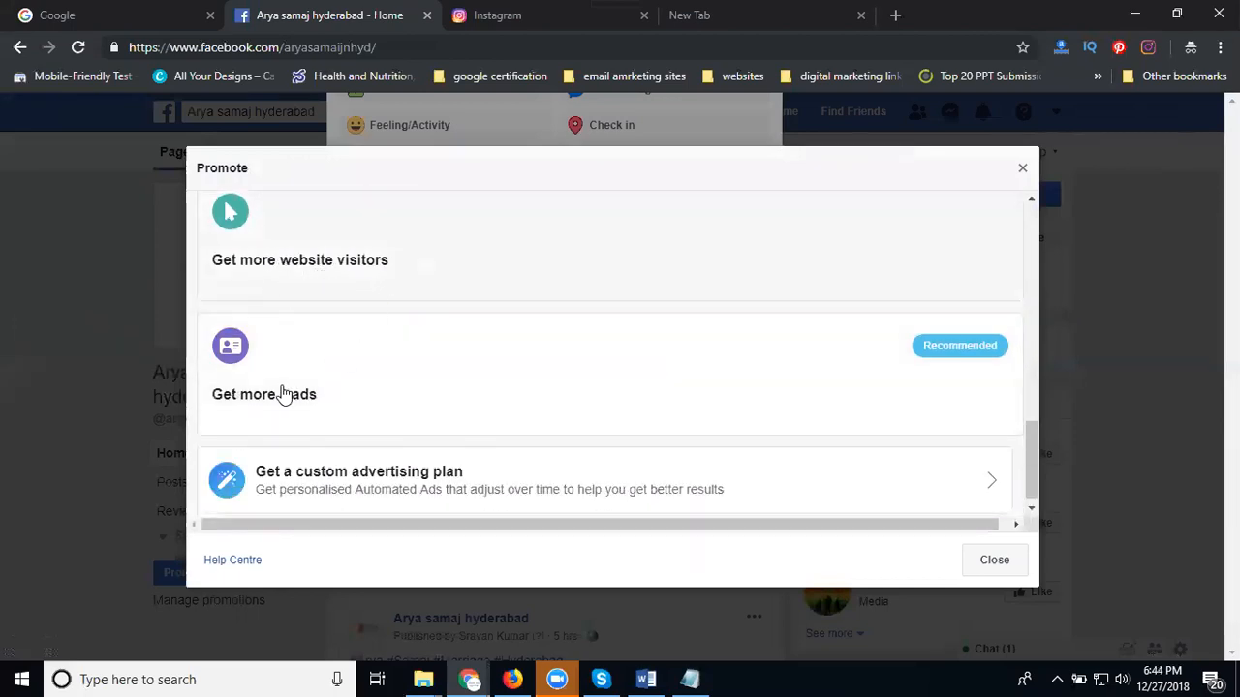
pyautogui.scroll(-1, 350, 396)
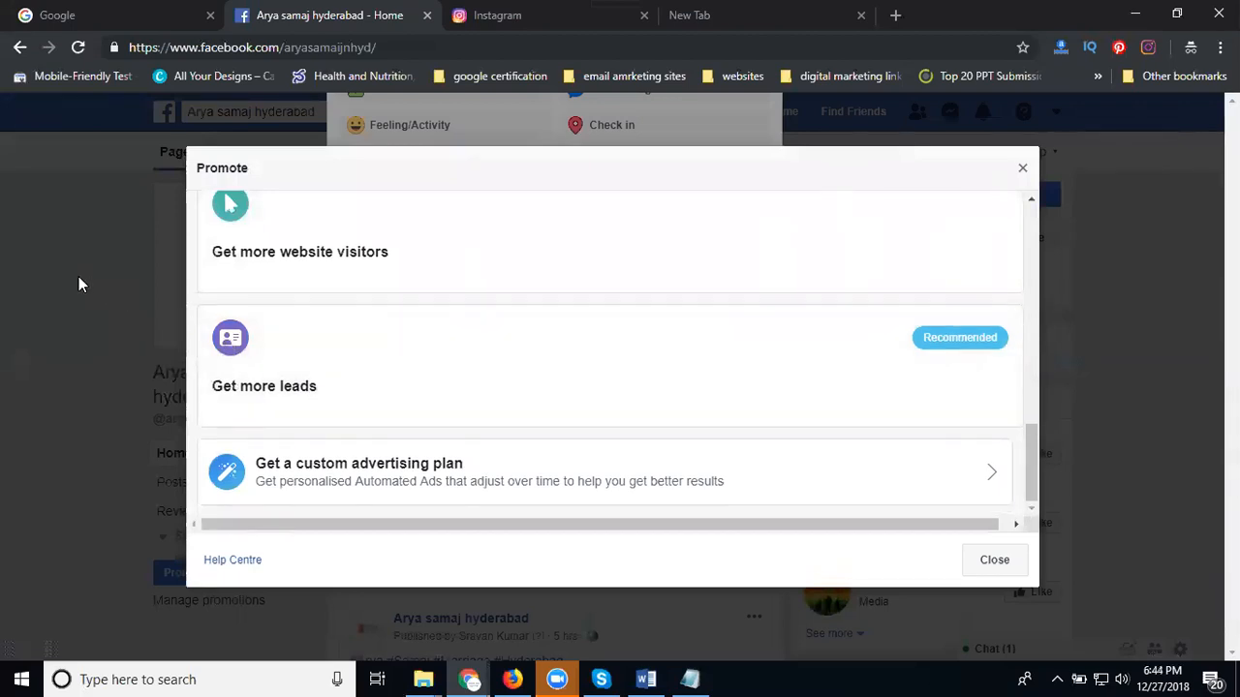
pyautogui.click(1022, 167)
# - Go to facebook.com/manage in the empty browser tab to open the ad accounts list
pyautogui.click(731, 15)
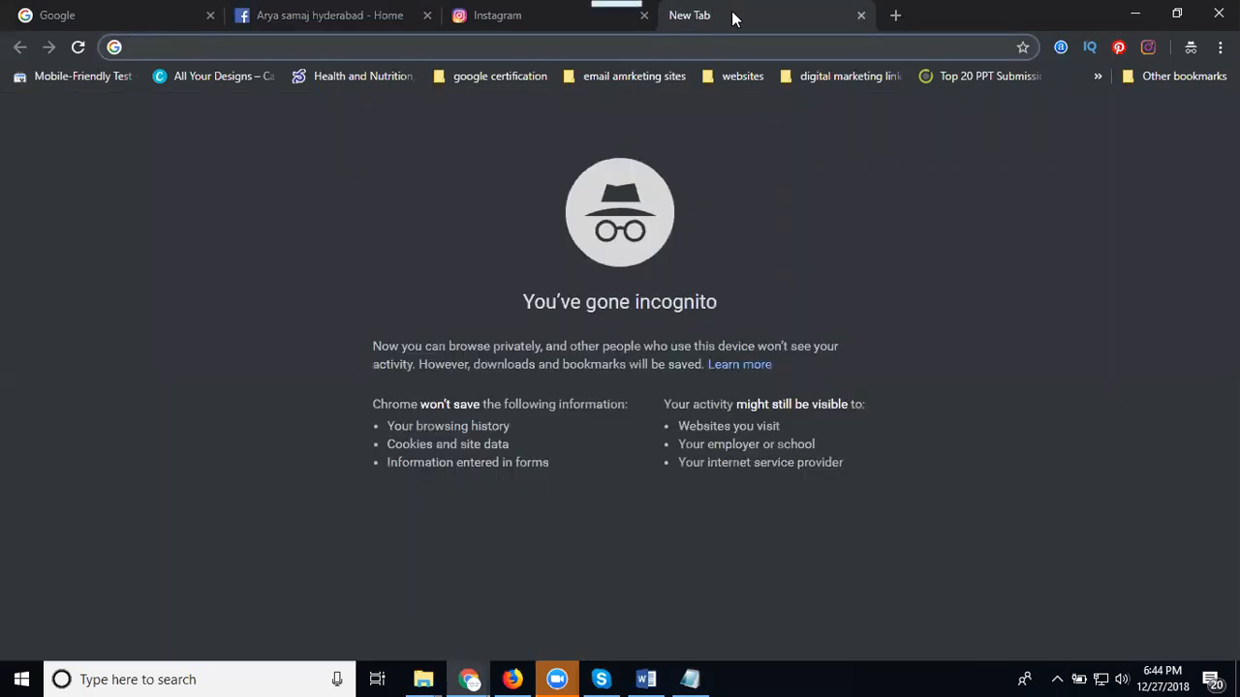
pyautogui.write('face')
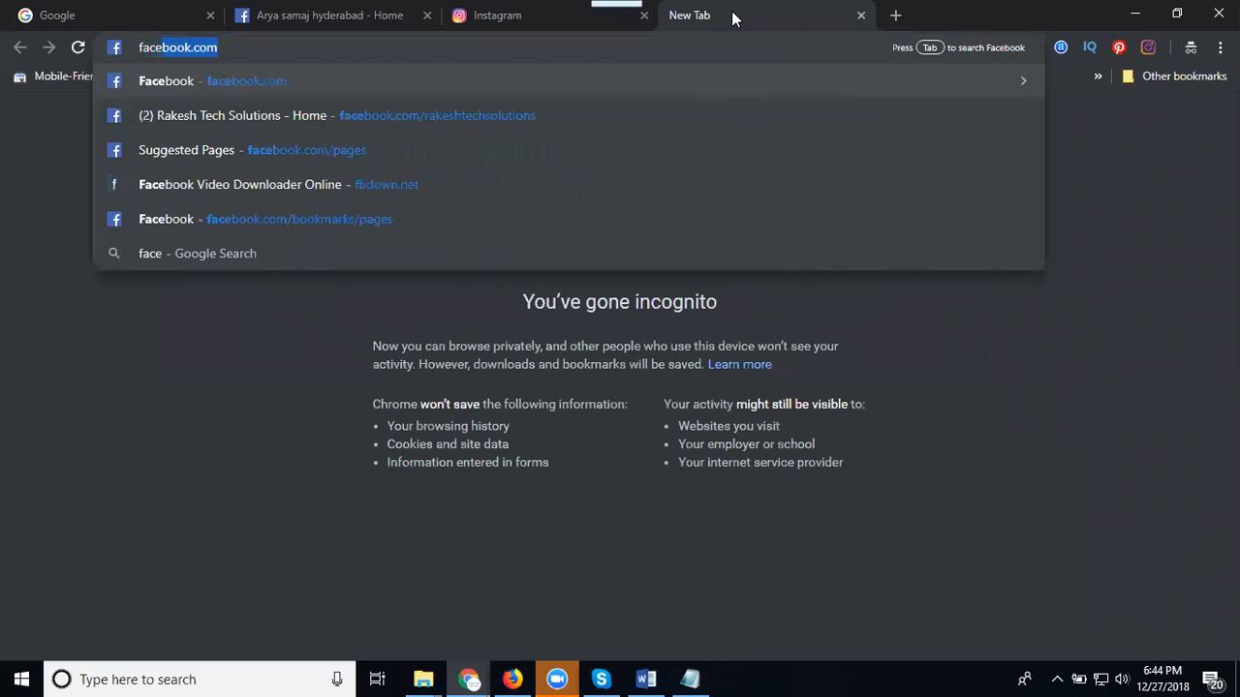
pyautogui.press('Right')
pyautogui.write('/')
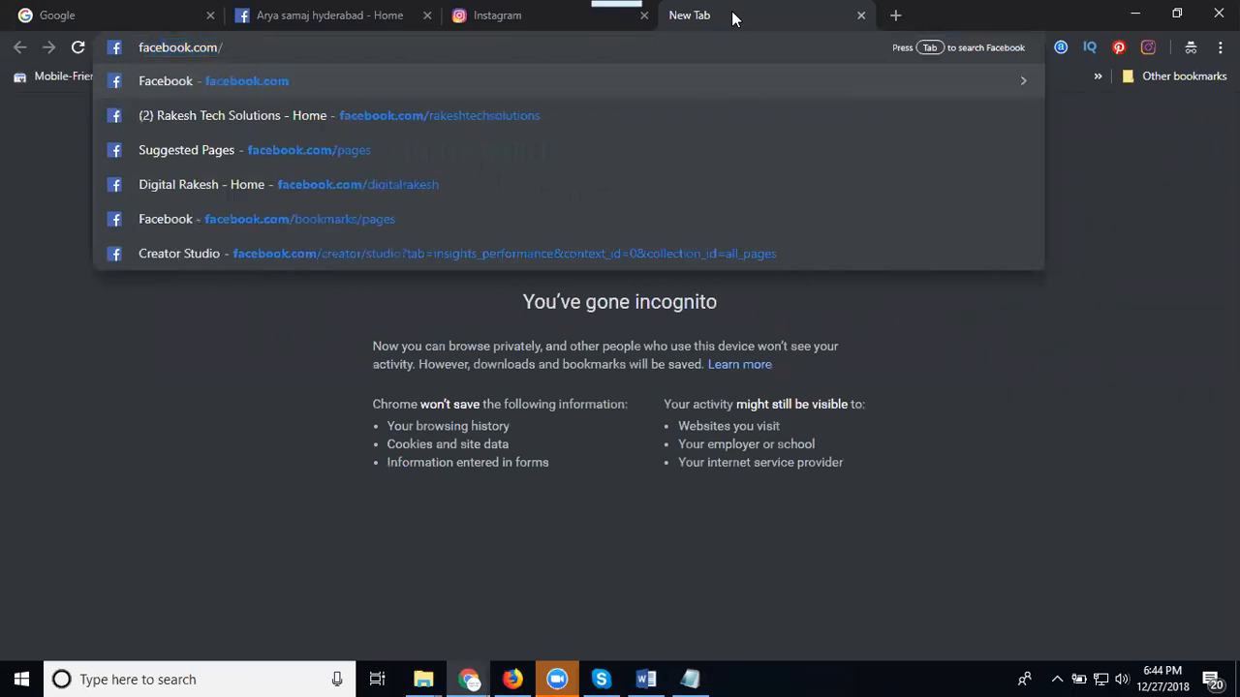
pyautogui.write('manage')
pyautogui.press('Return')
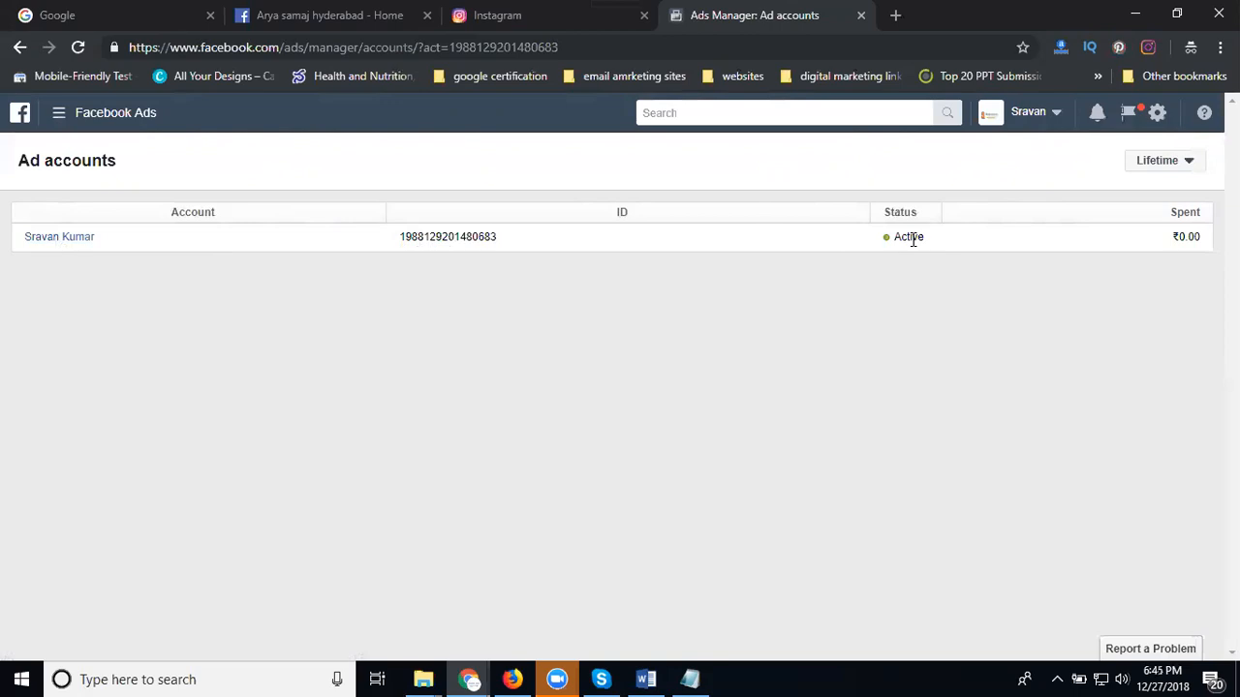
# - Open the ad account settings and review the account setup, attribution and account roles
pyautogui.click(56, 114)
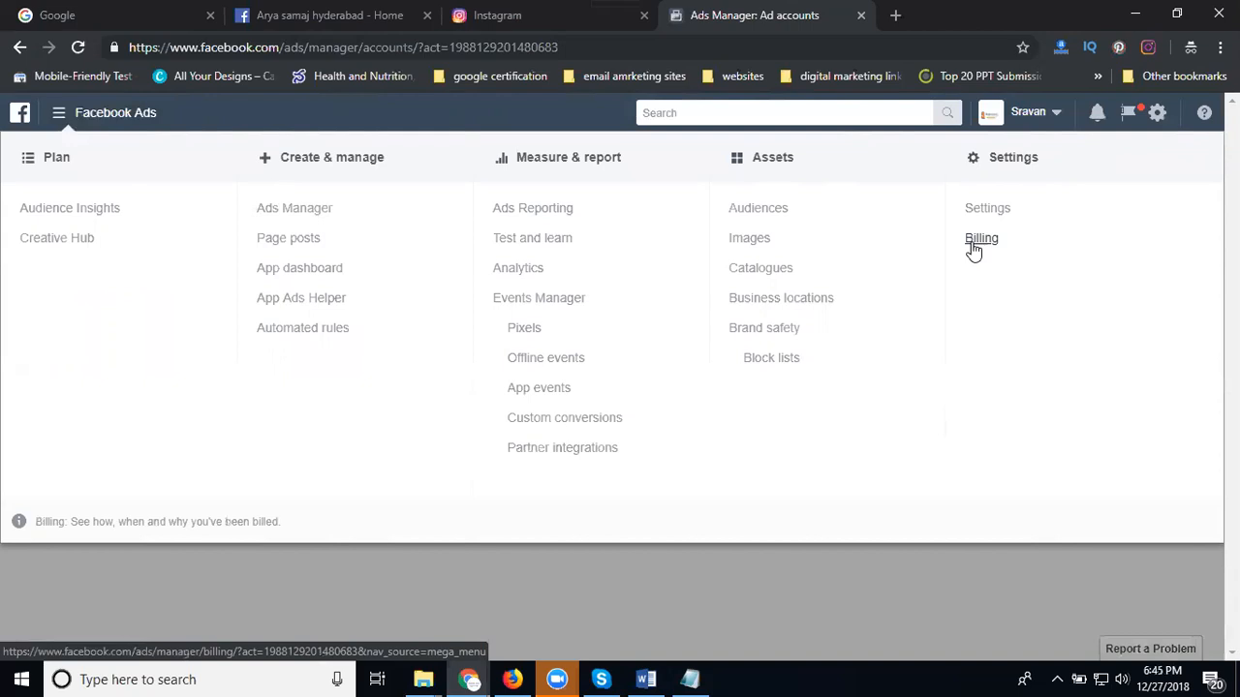
pyautogui.click(984, 209)
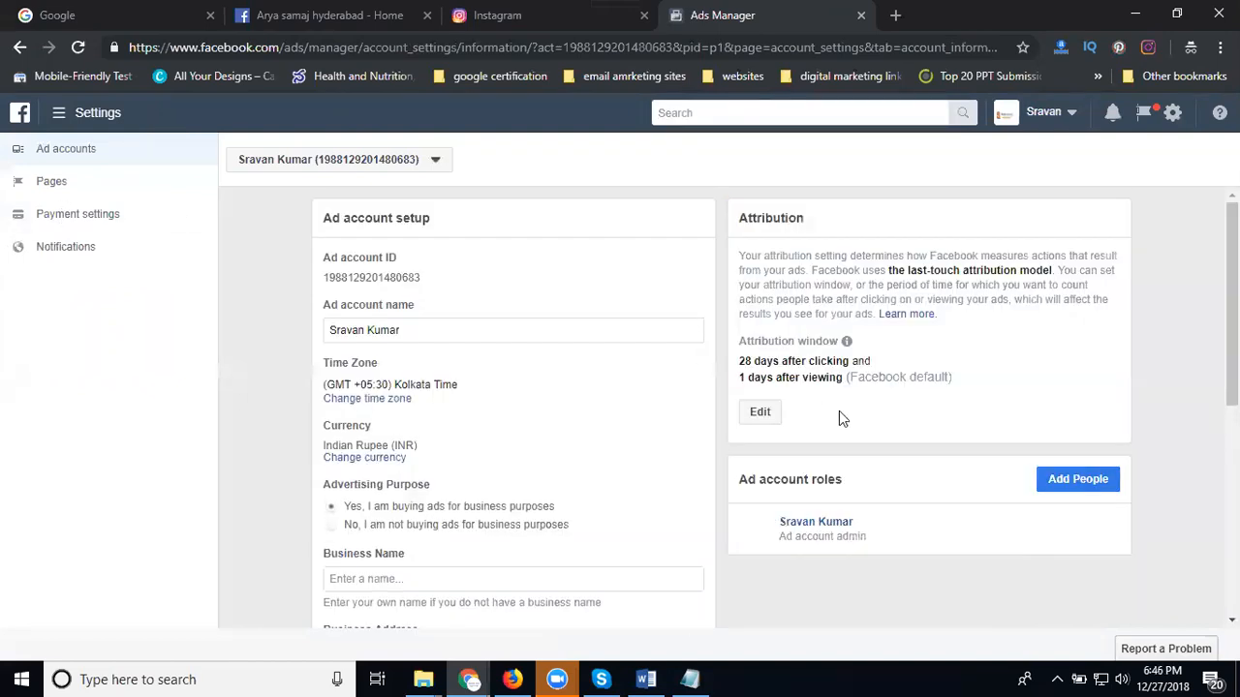
pyautogui.scroll(-2, 838, 418)
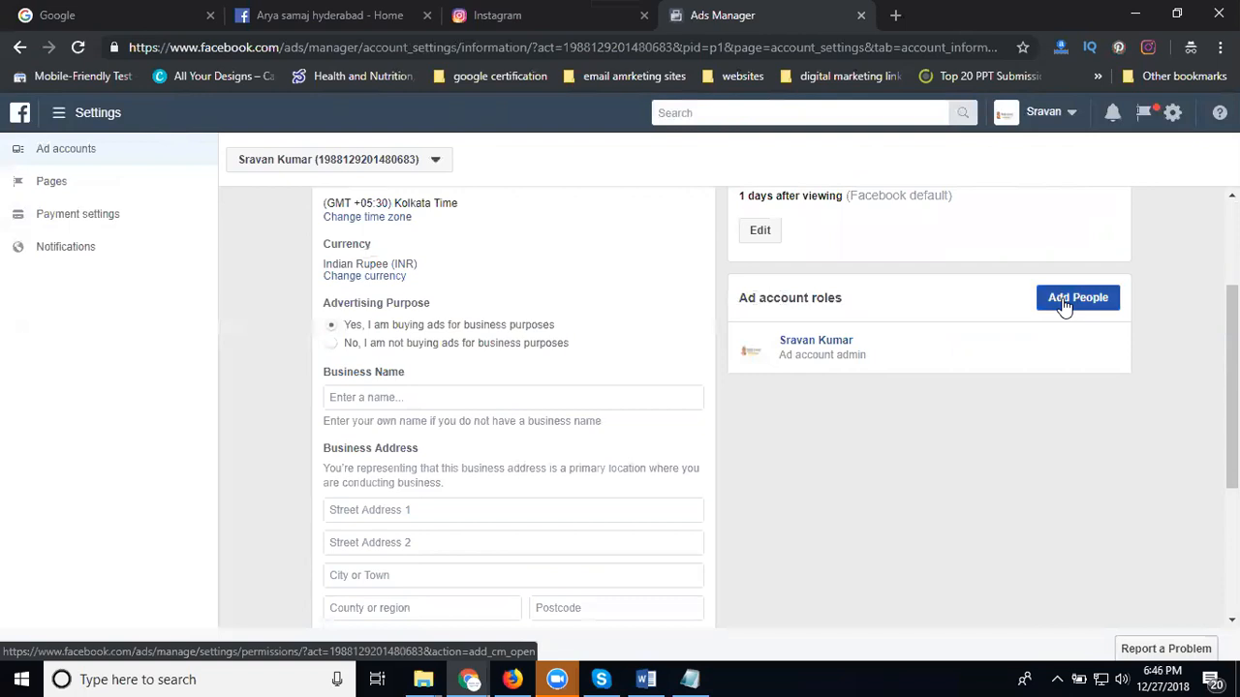
# - Open the payment settings, inspect the payment methods and country choices for a new payment method, and cancel without adding one
pyautogui.click(81, 229)
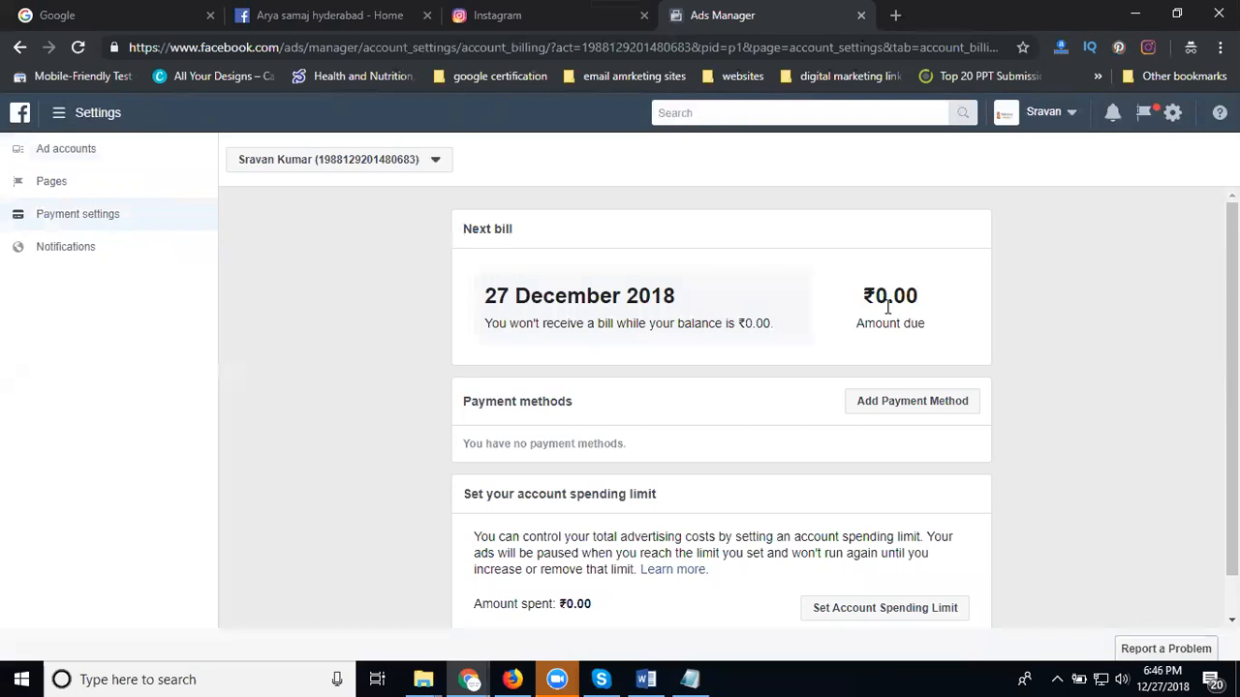
pyautogui.click(886, 406)
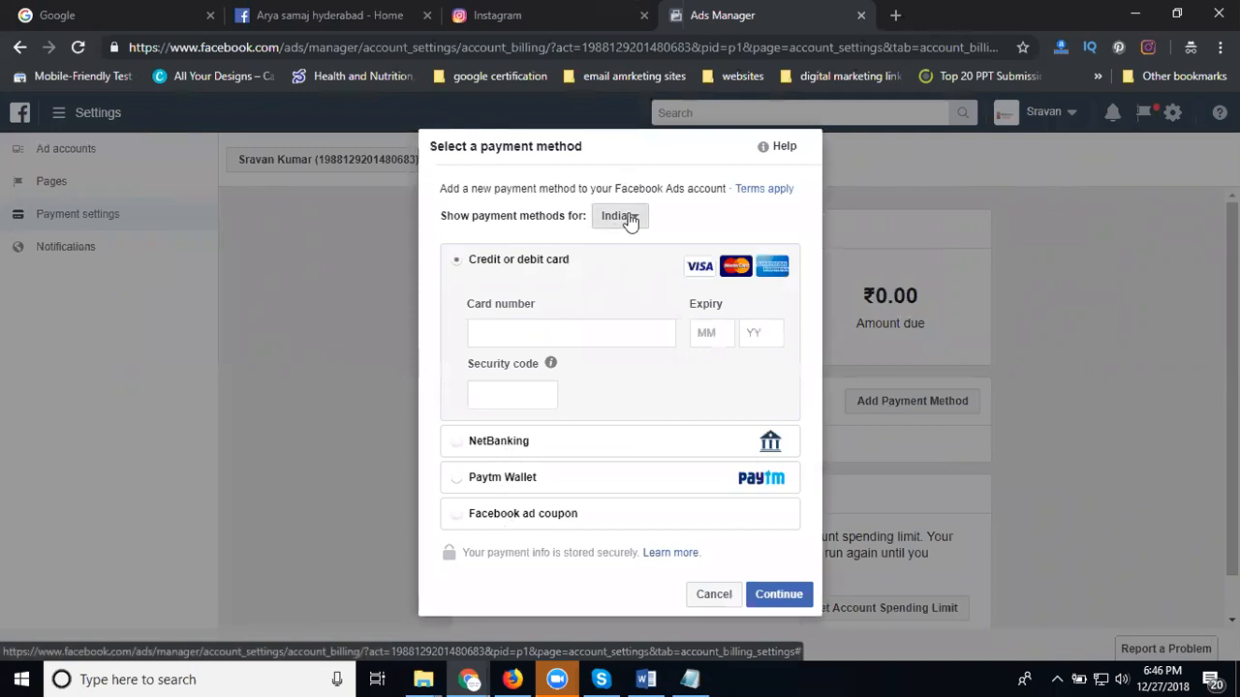
pyautogui.click(620, 216)
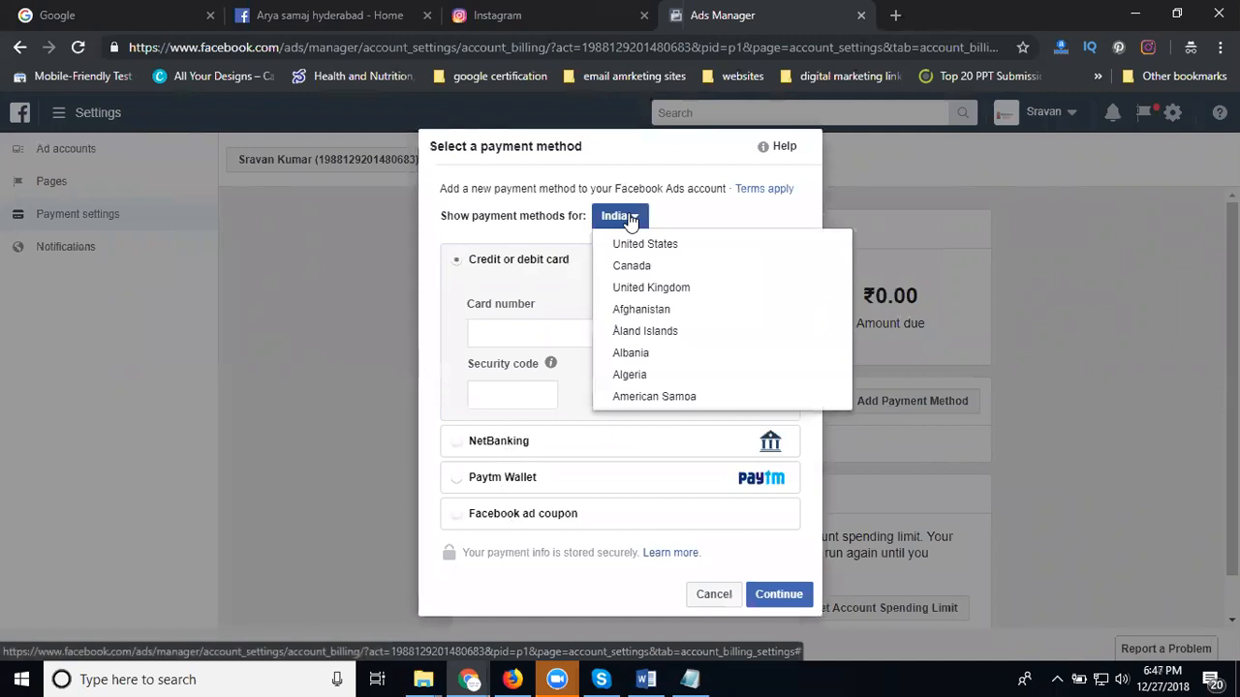
pyautogui.click(676, 209)
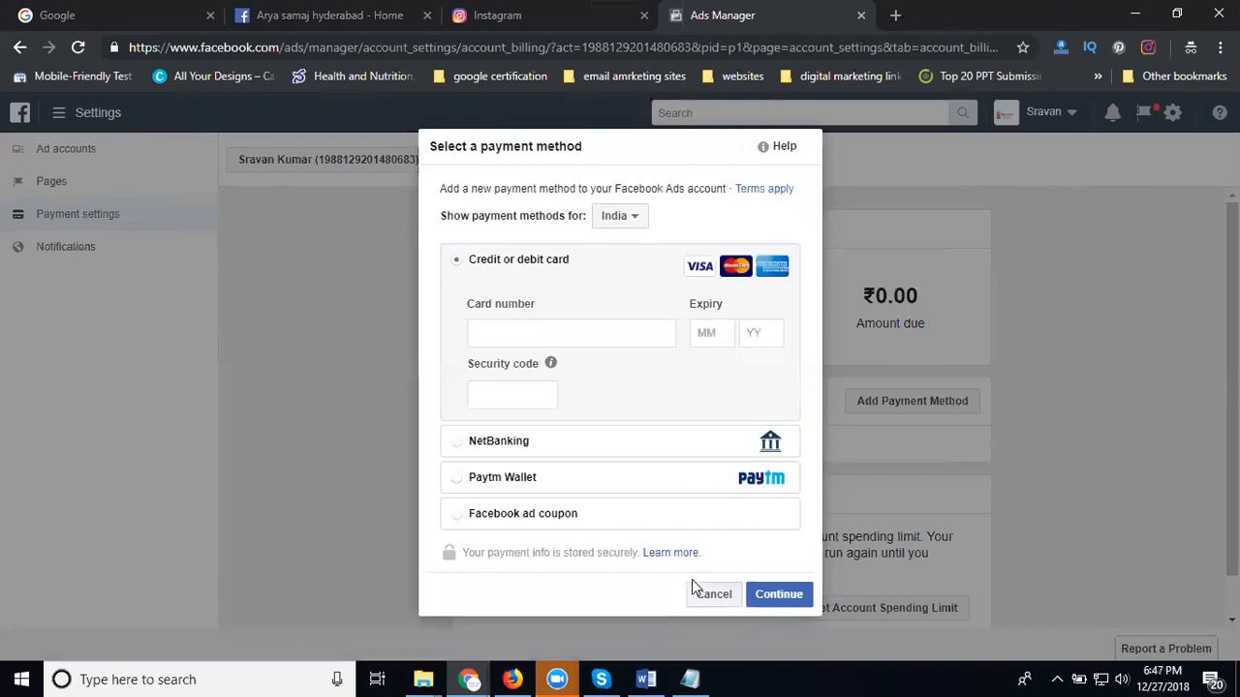
pyautogui.click(714, 593)
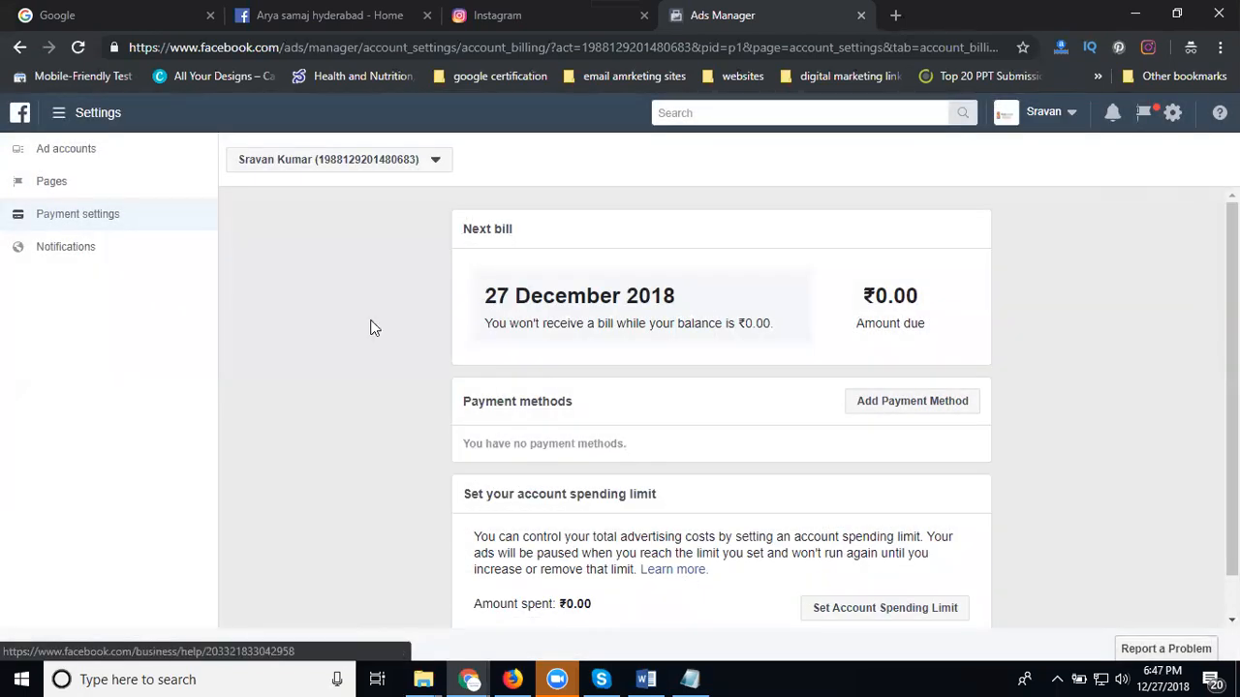
# - Start creating an ad in Ads Manager with Guided Creation, discarding the saved Traffic draft to start again
pyautogui.click(57, 113)
pyautogui.click(290, 208)
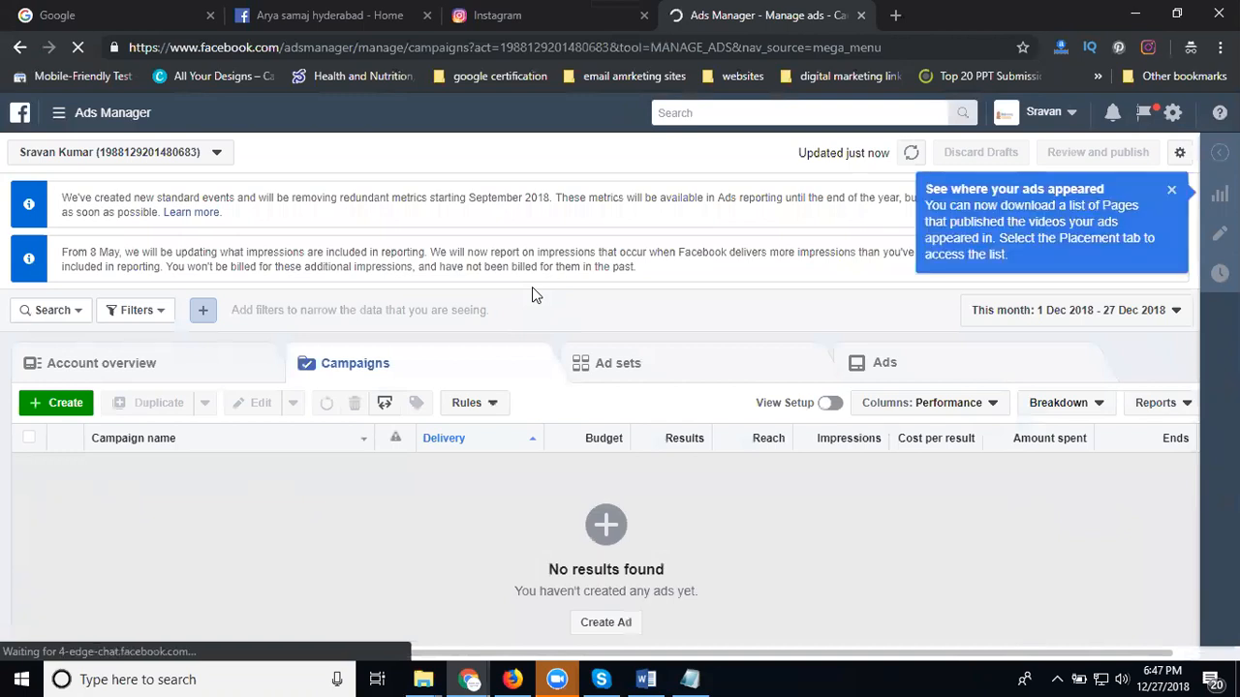
pyautogui.click(613, 623)
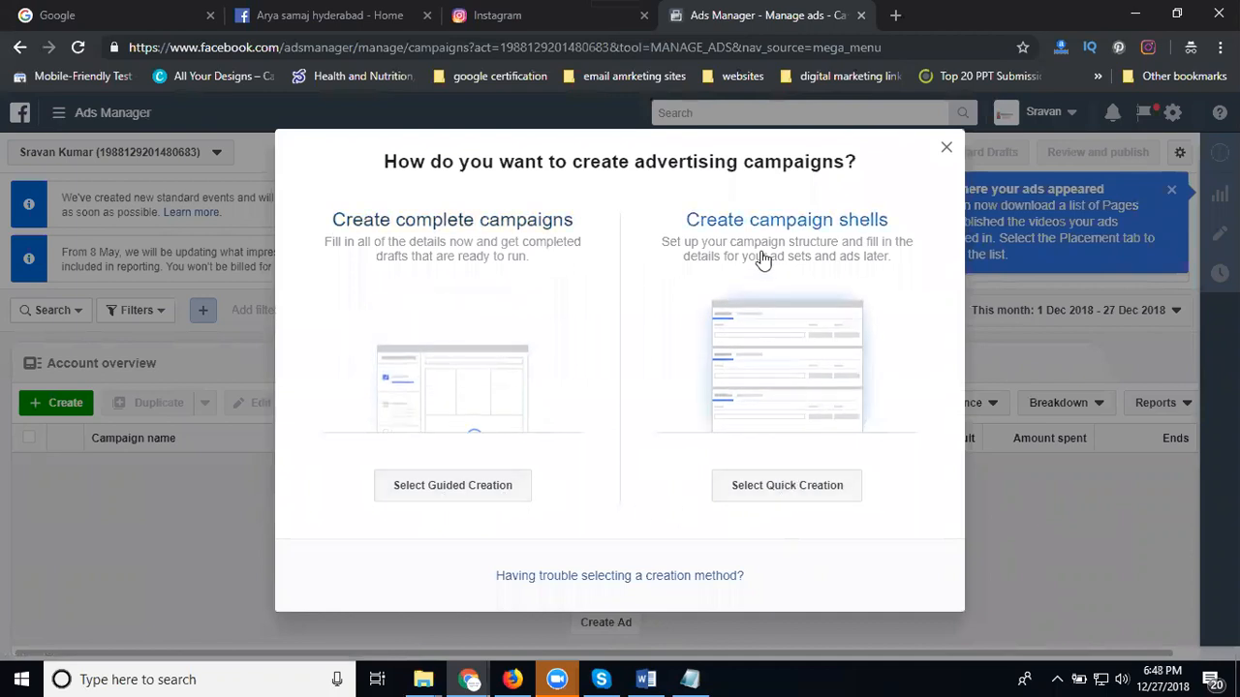
pyautogui.click(484, 494)
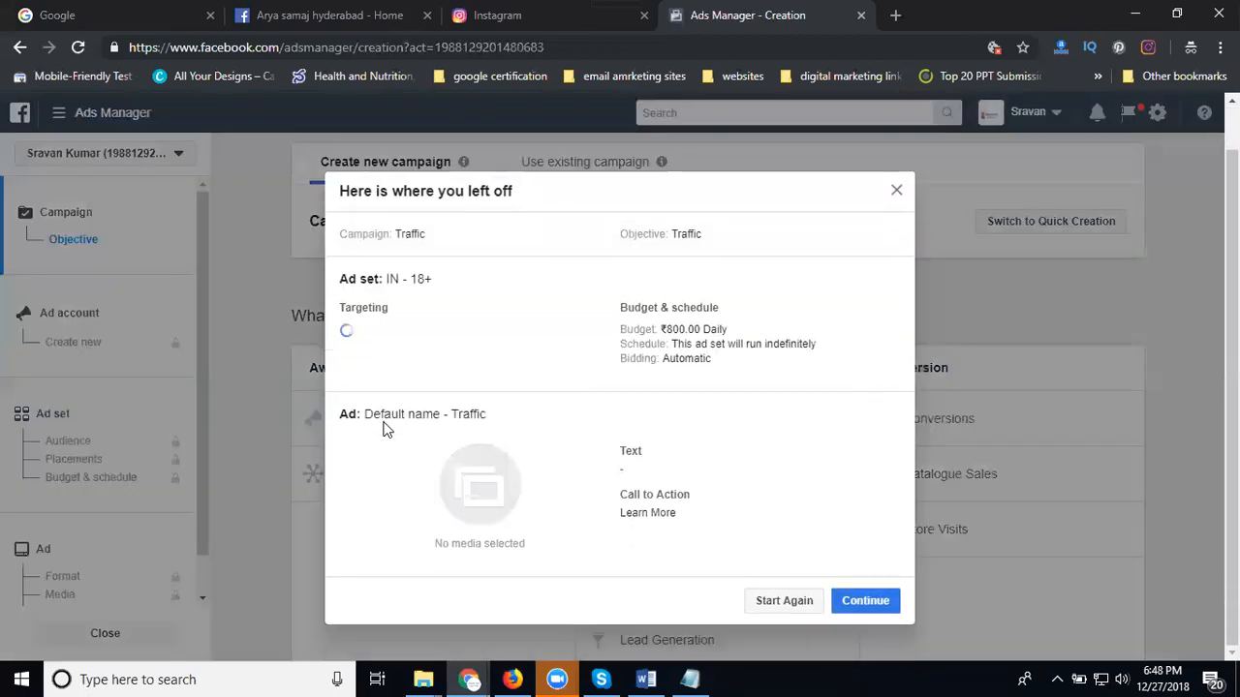
pyautogui.click(792, 604)
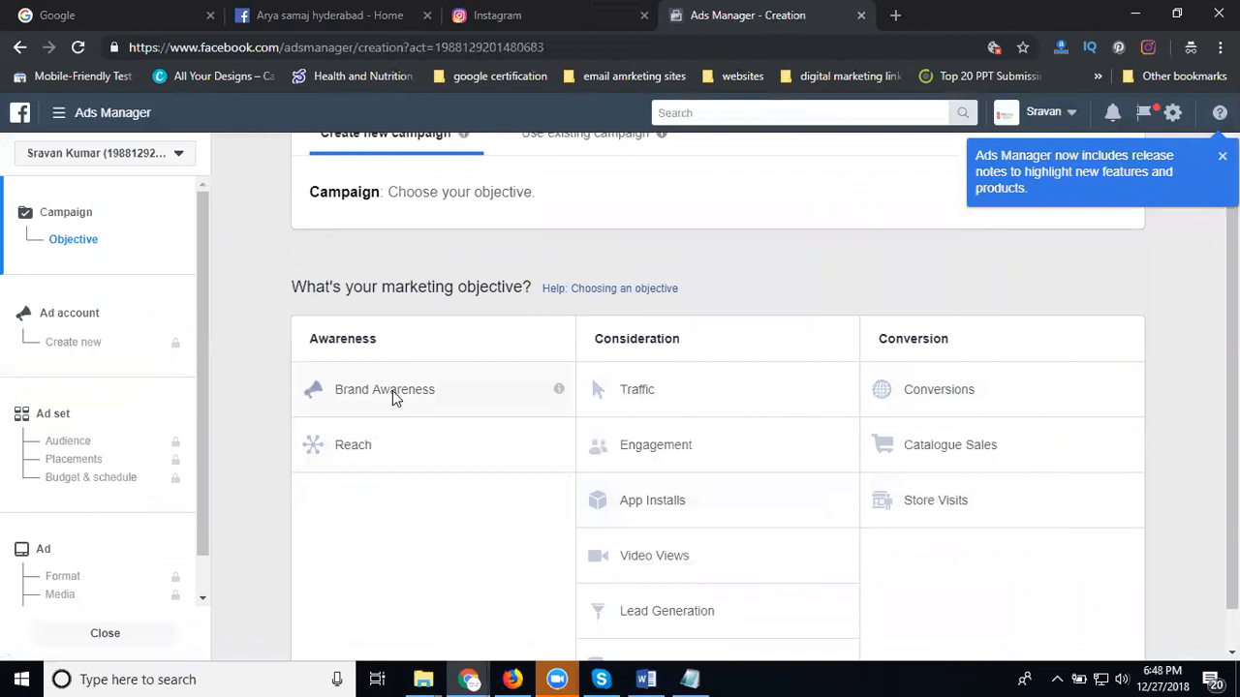
# - Choose Engagement as the campaign's marketing objective and review its engagement types and campaign options
pyautogui.scroll(-1, 405, 436)
pyautogui.scroll(1, 405, 436)
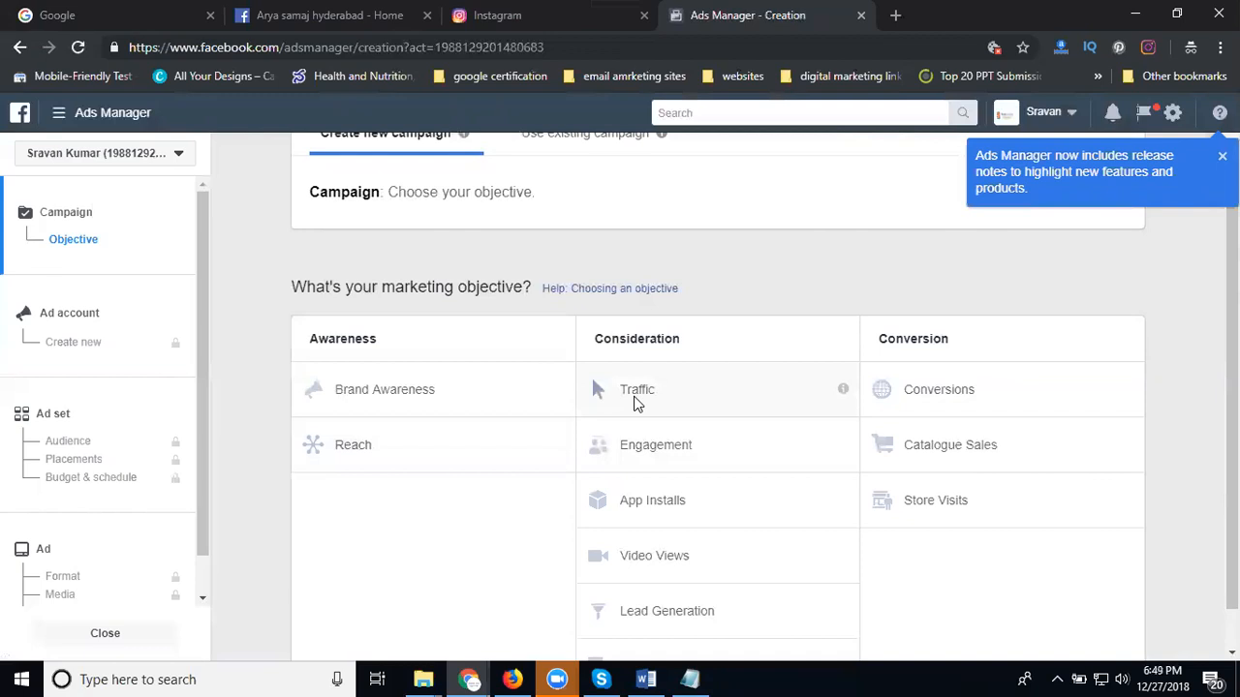
pyautogui.scroll(-1, 849, 403)
pyautogui.scroll(1, 849, 404)
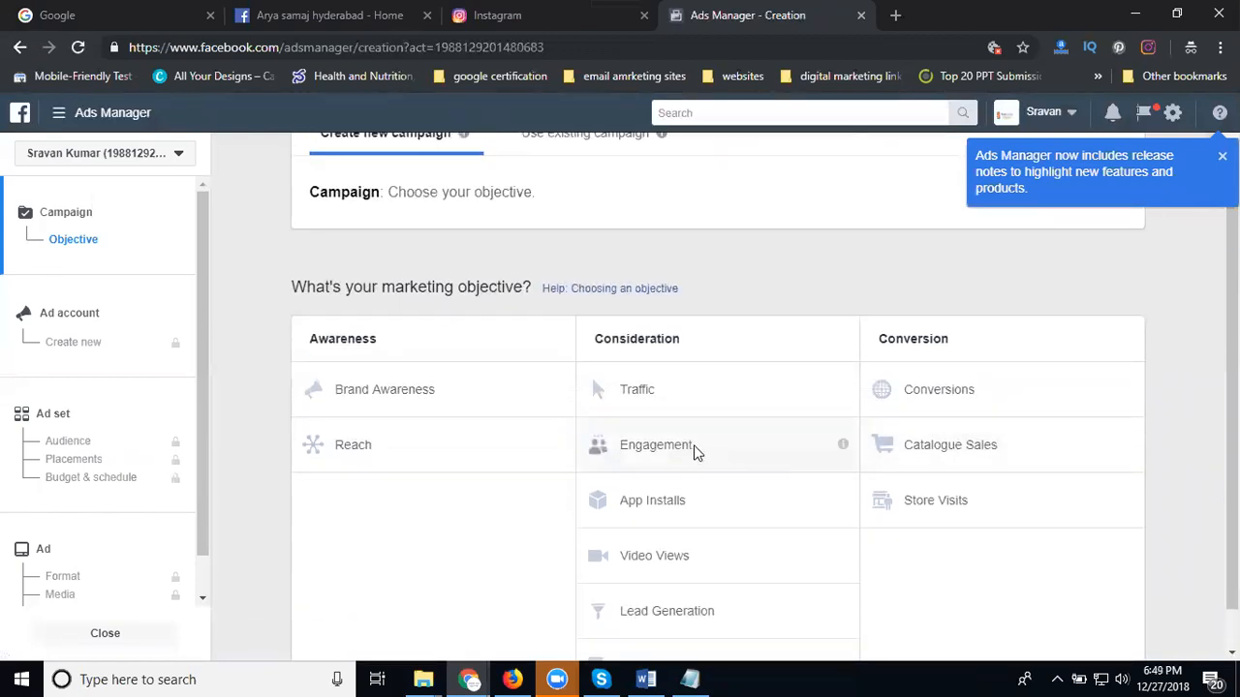
pyautogui.click(774, 448)
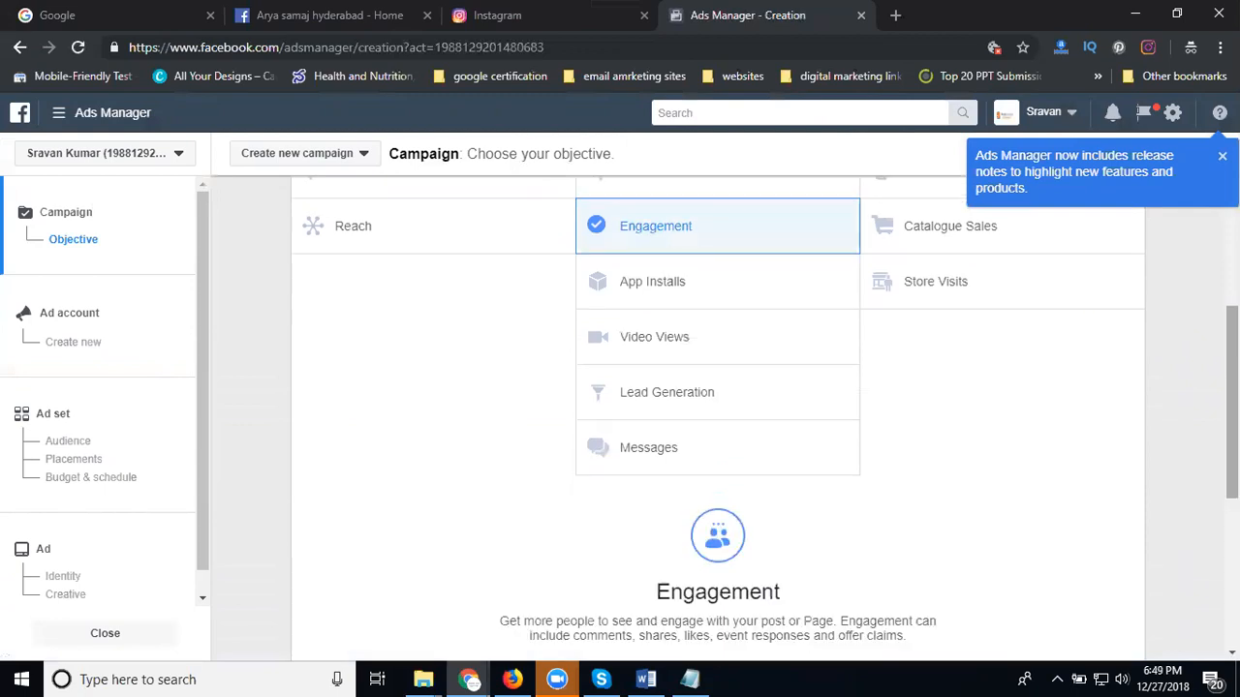
pyautogui.scroll(-3, 1193, 419)
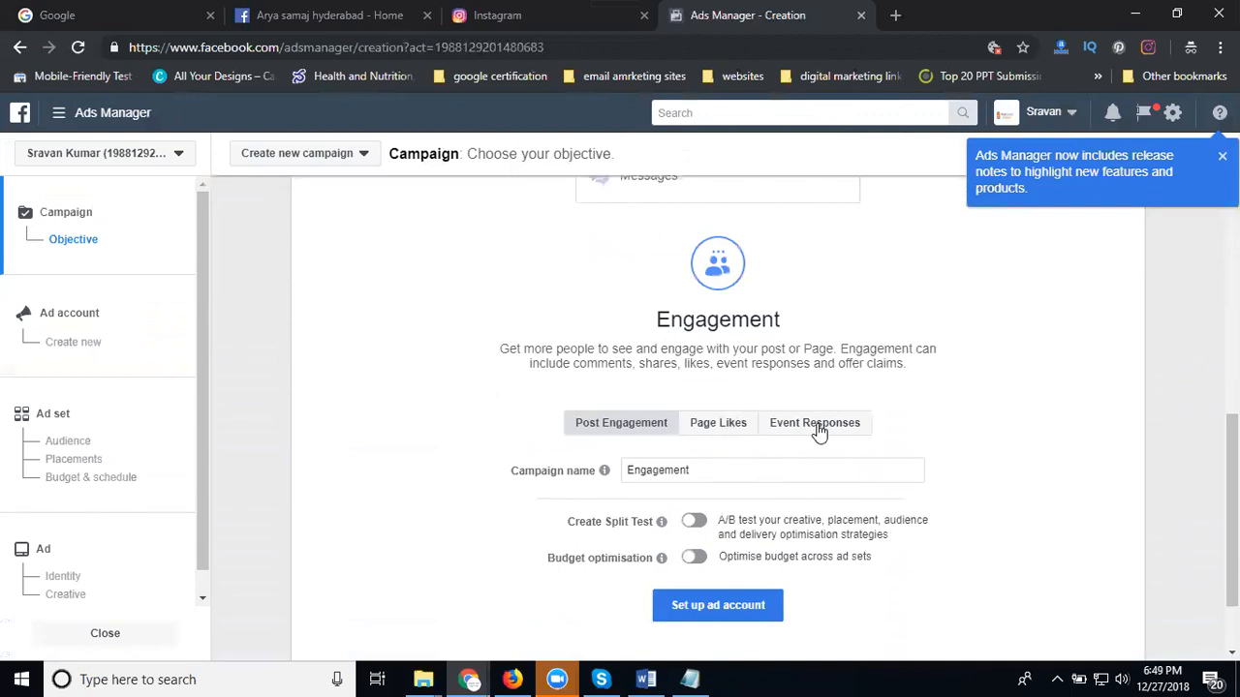
pyautogui.scroll(3, 819, 431)
pyautogui.scroll(1, 818, 429)
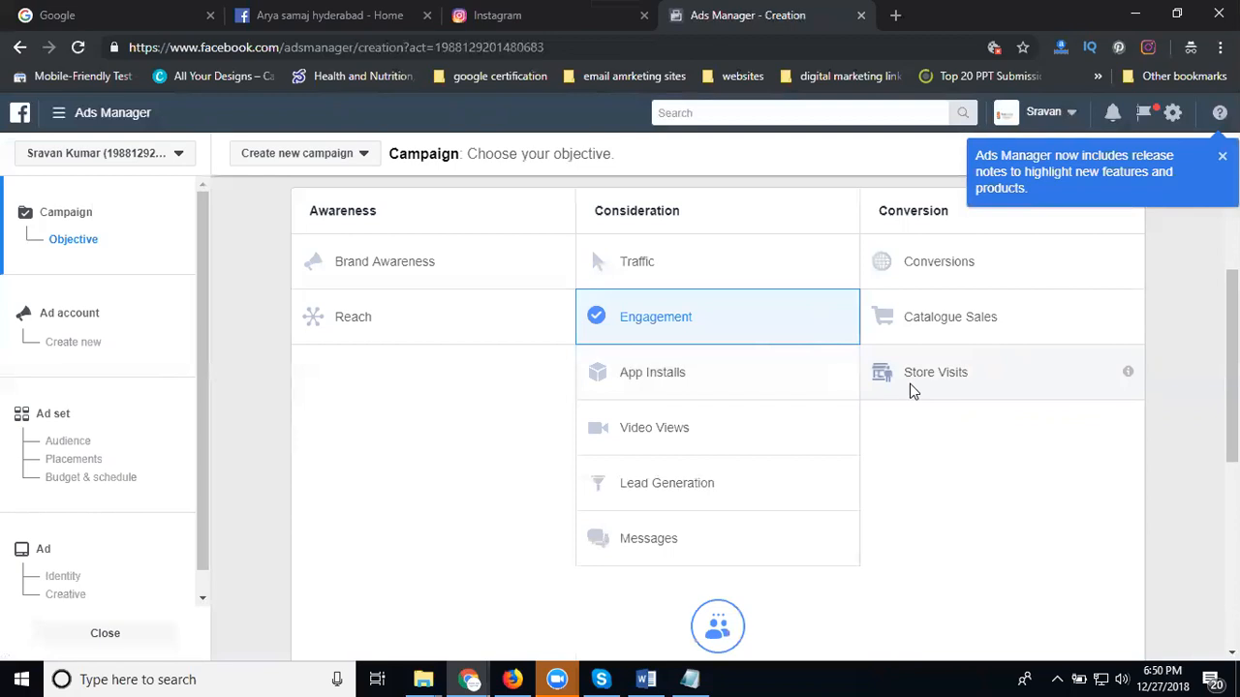
# - Look through the Arya samaj hyderabad page's videos and posts, and return to the campaign creation page
pyautogui.click(320, 17)
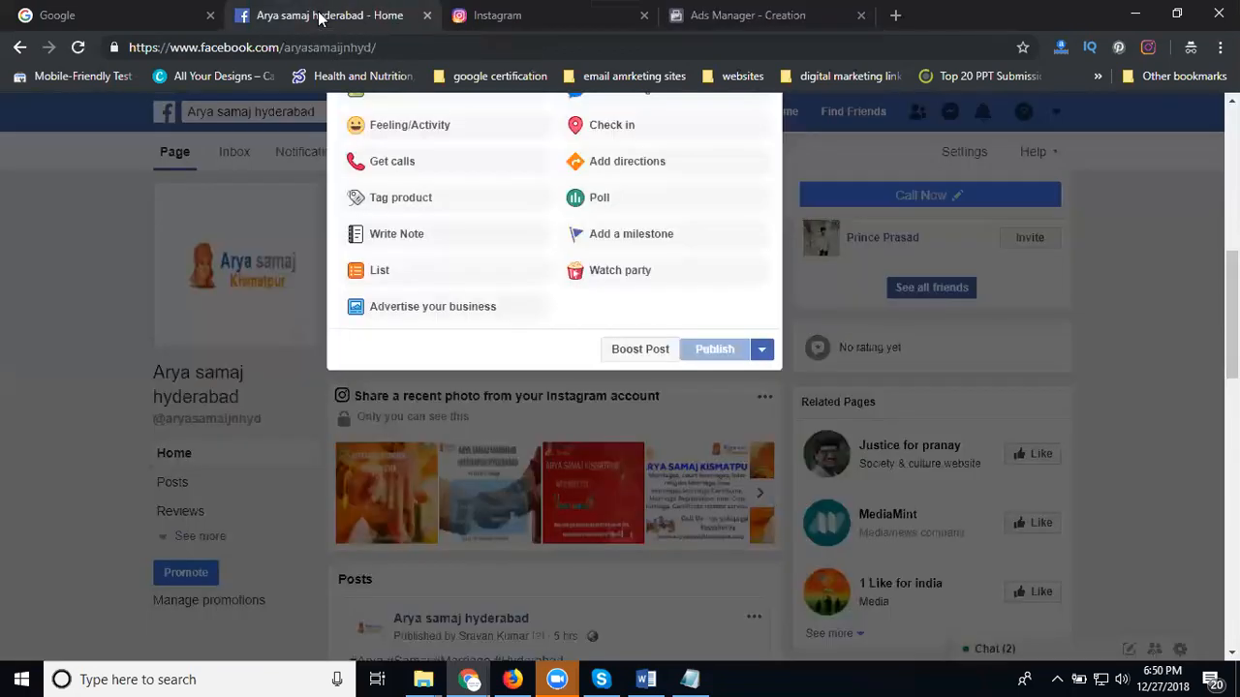
pyautogui.click(79, 214)
pyautogui.scroll(-3, 329, 281)
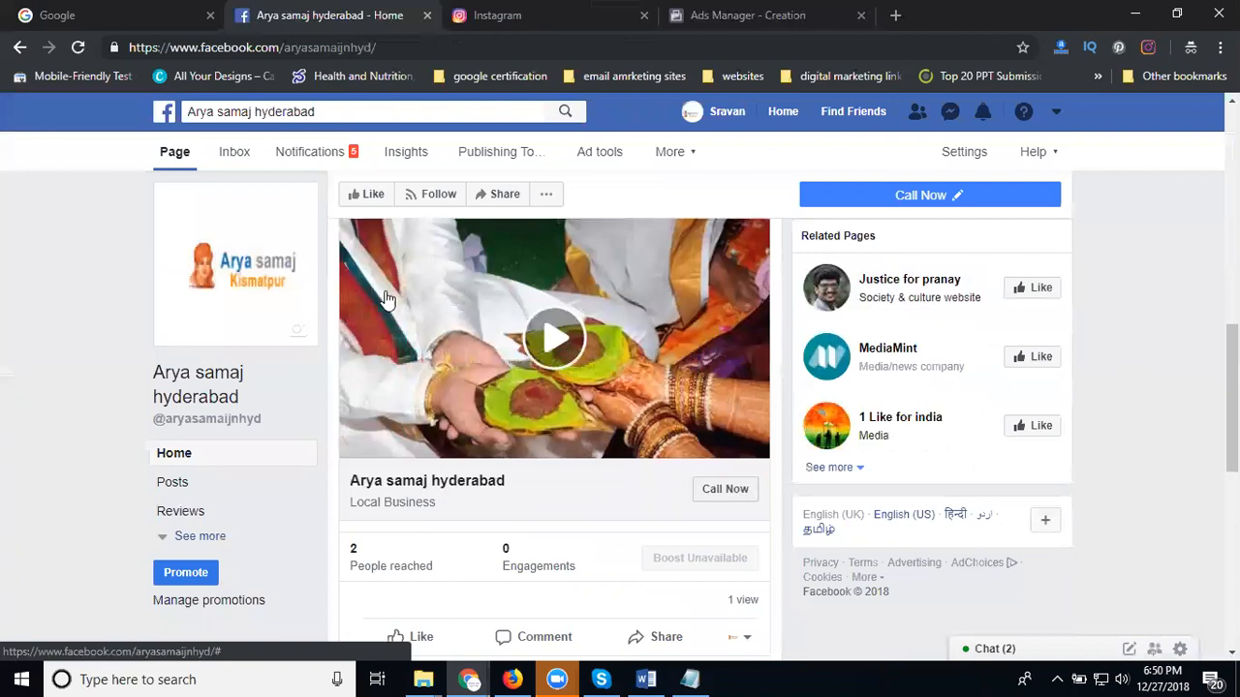
pyautogui.scroll(-1, 455, 325)
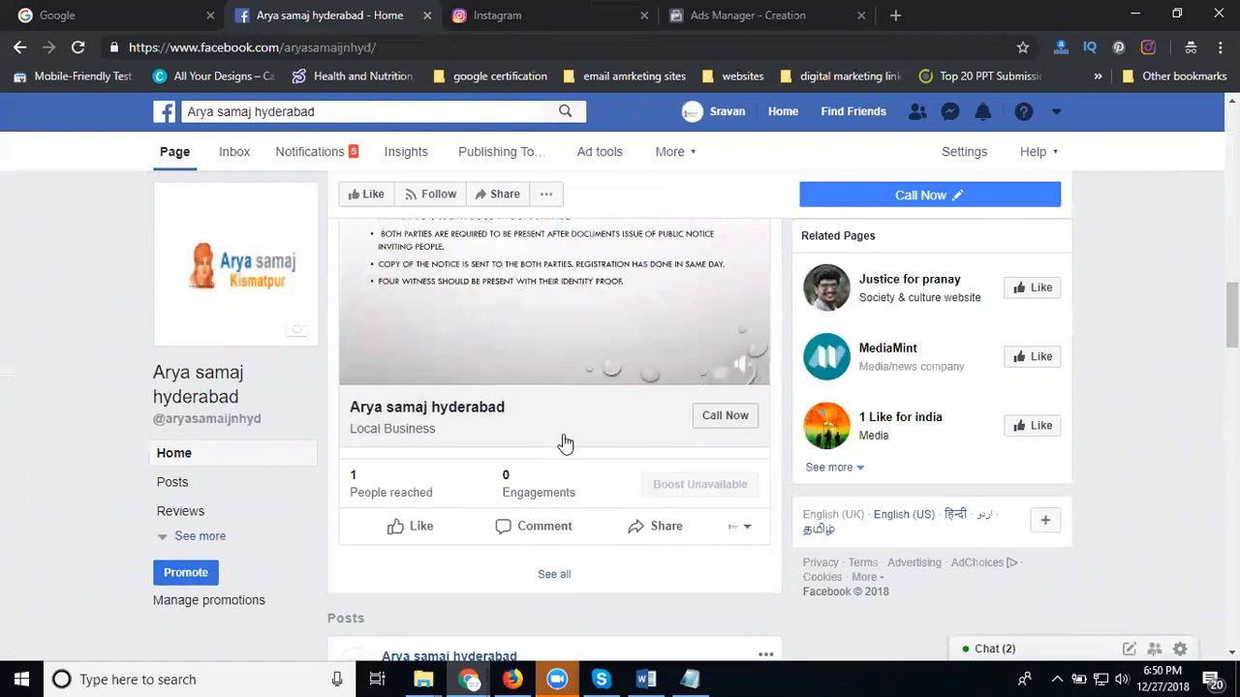
pyautogui.scroll(-6, 562, 442)
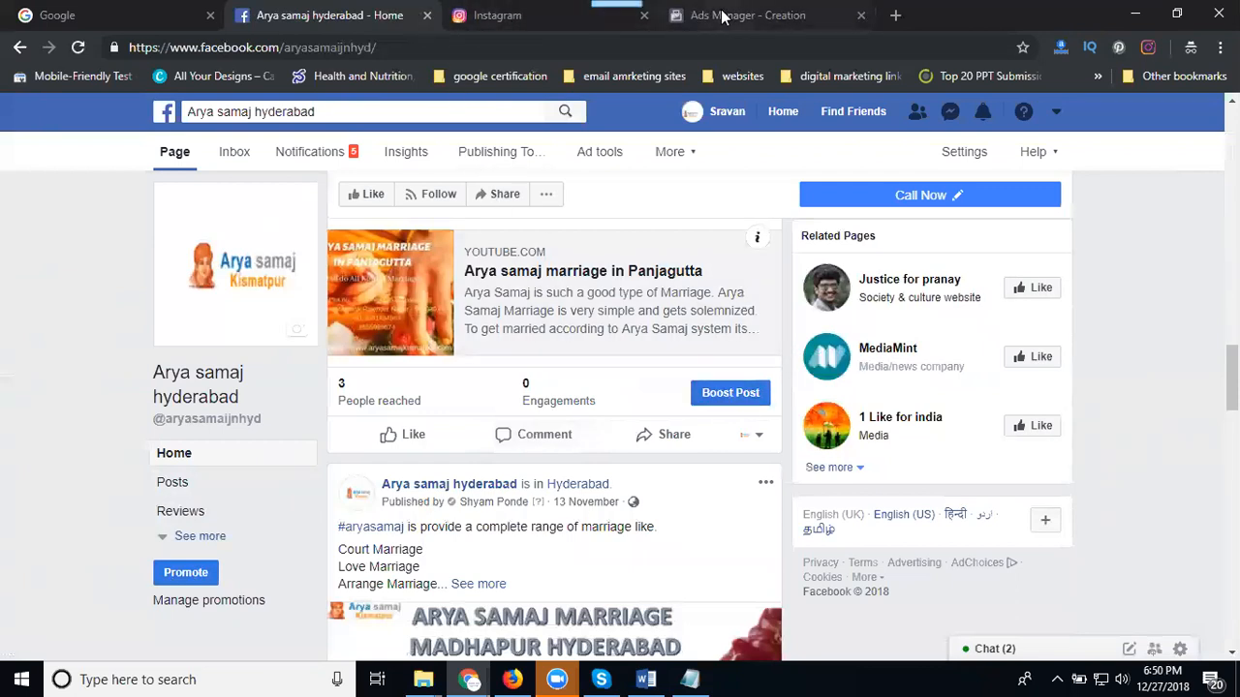
pyautogui.click(690, 17)
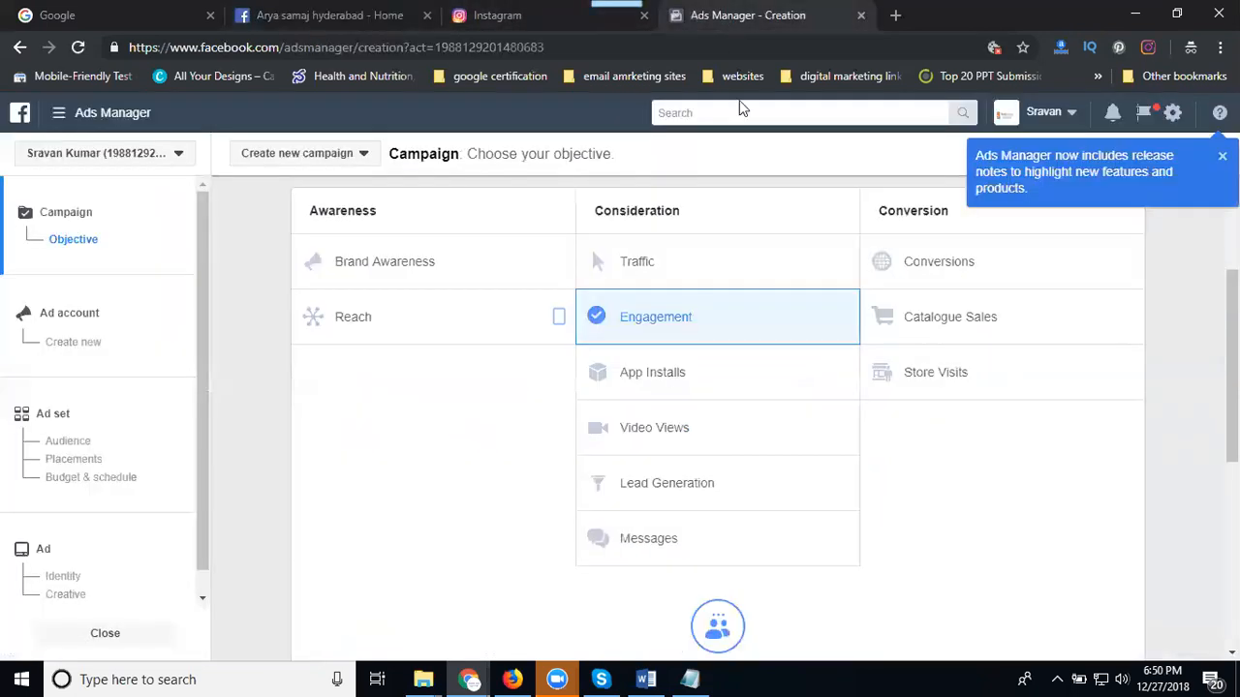
# - Choose Video Views as the marketing objective, prefix the campaign name with "as", and proceed to the ad account setup
pyautogui.click(686, 435)
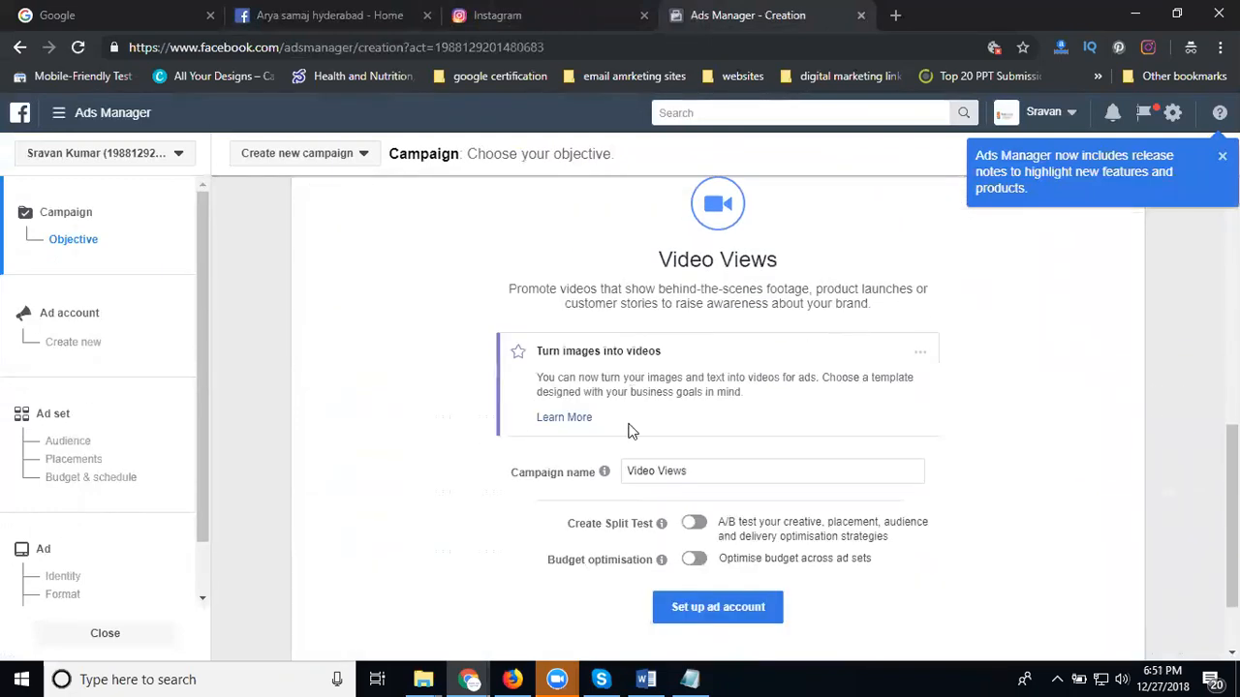
pyautogui.click(625, 470)
pyautogui.write('as')
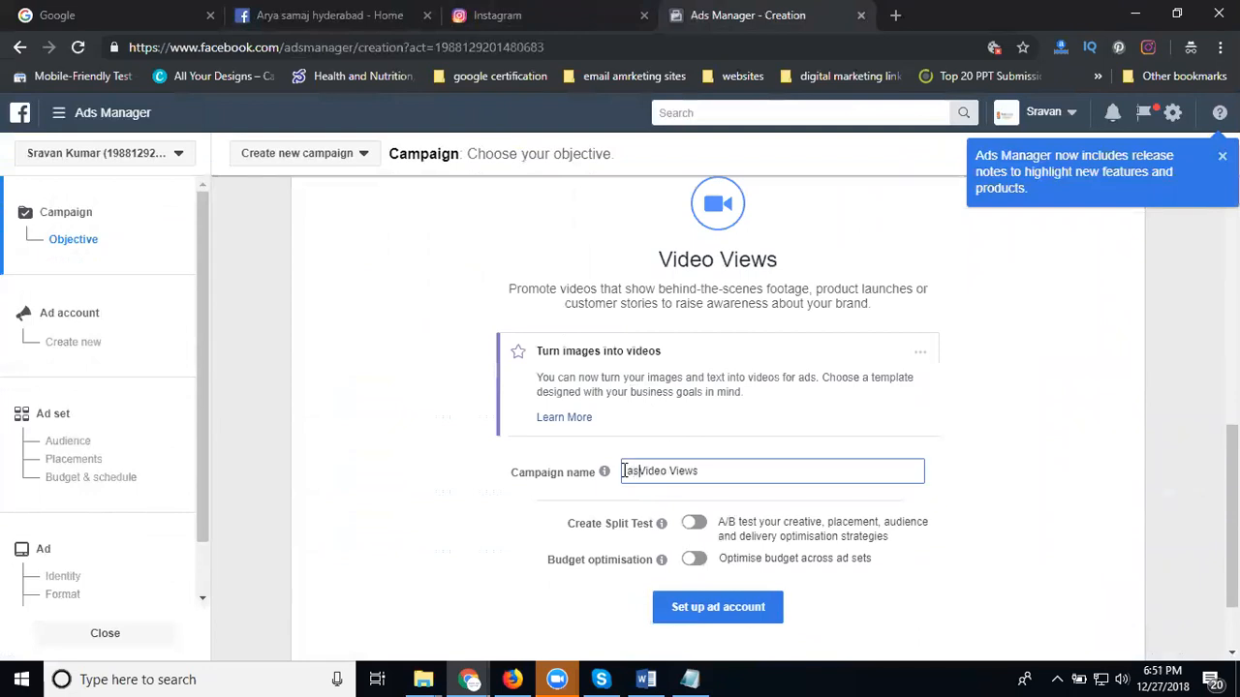
pyautogui.click(717, 607)
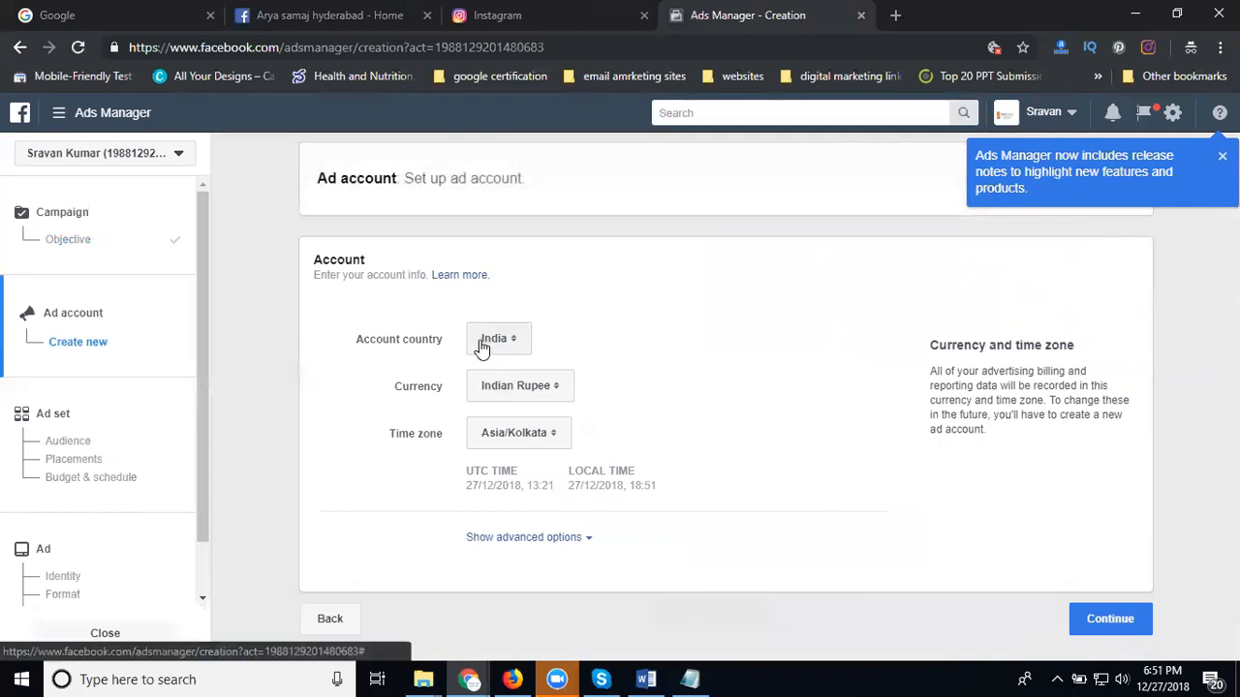
# - Check the ad account's time zone choices, keep Asia/Kolkata, and continue to the ad set settings
pyautogui.click(486, 441)
pyautogui.click(486, 442)
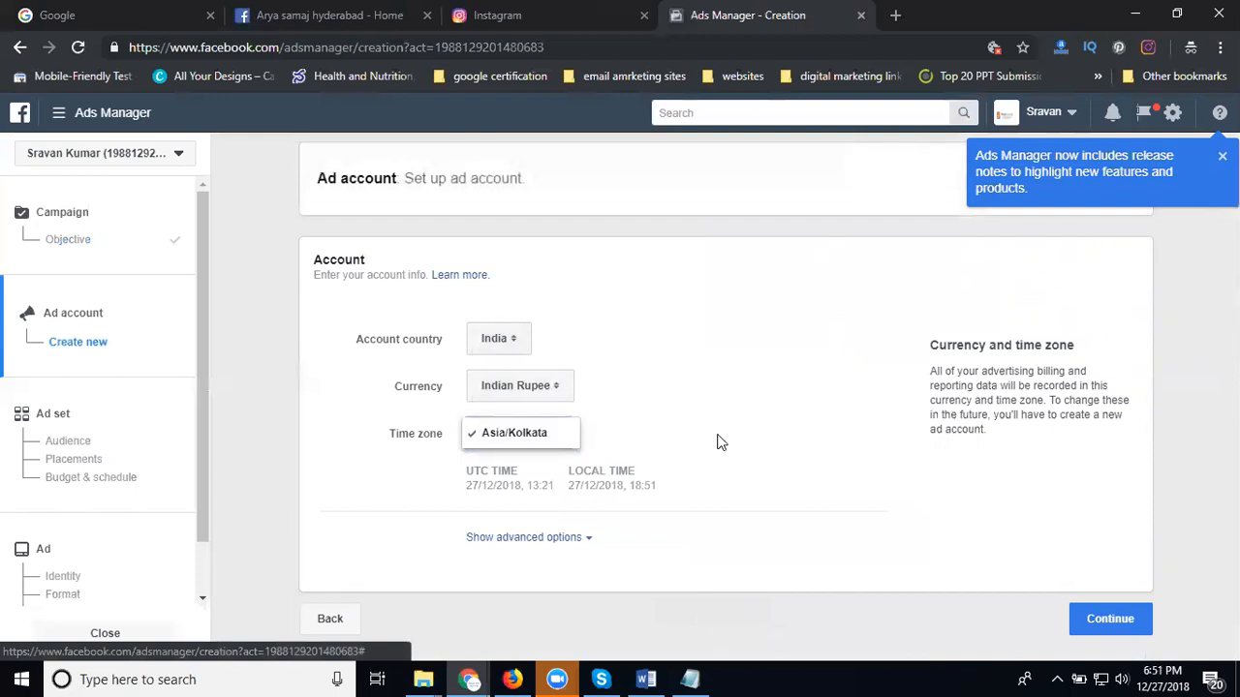
pyautogui.click(1111, 625)
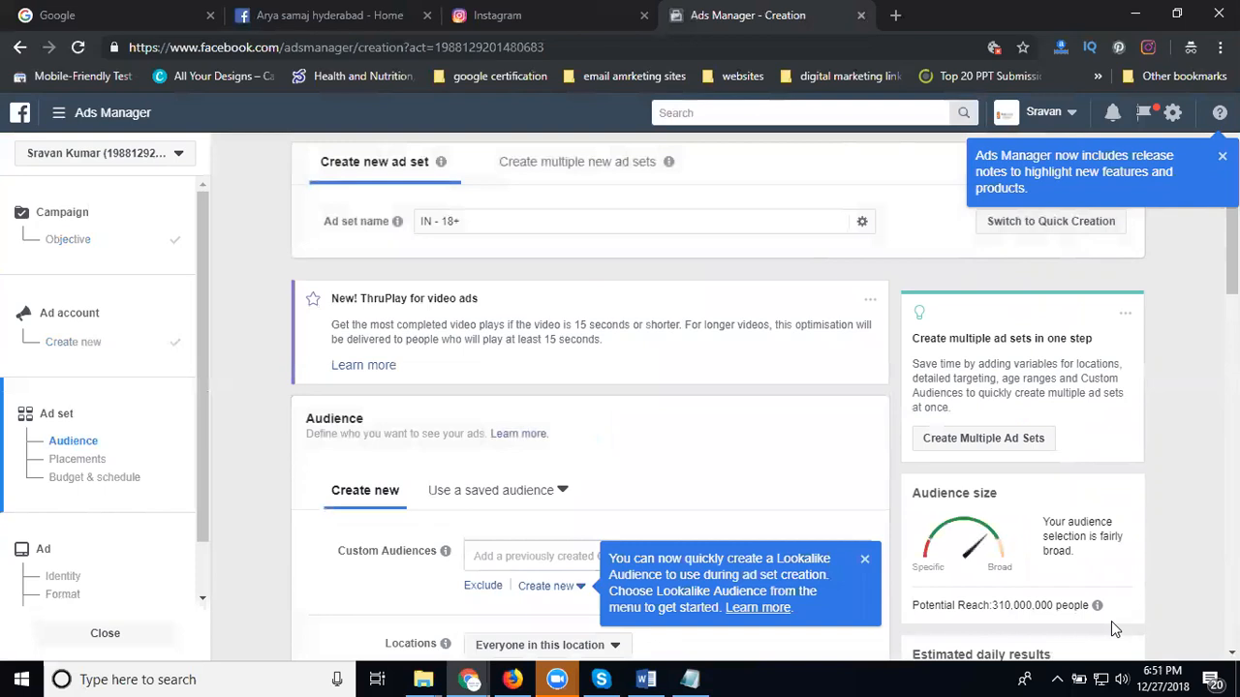
# - Name the new ad set "as ads video"
pyautogui.tripleClick(462, 218)
pyautogui.write('as ads')
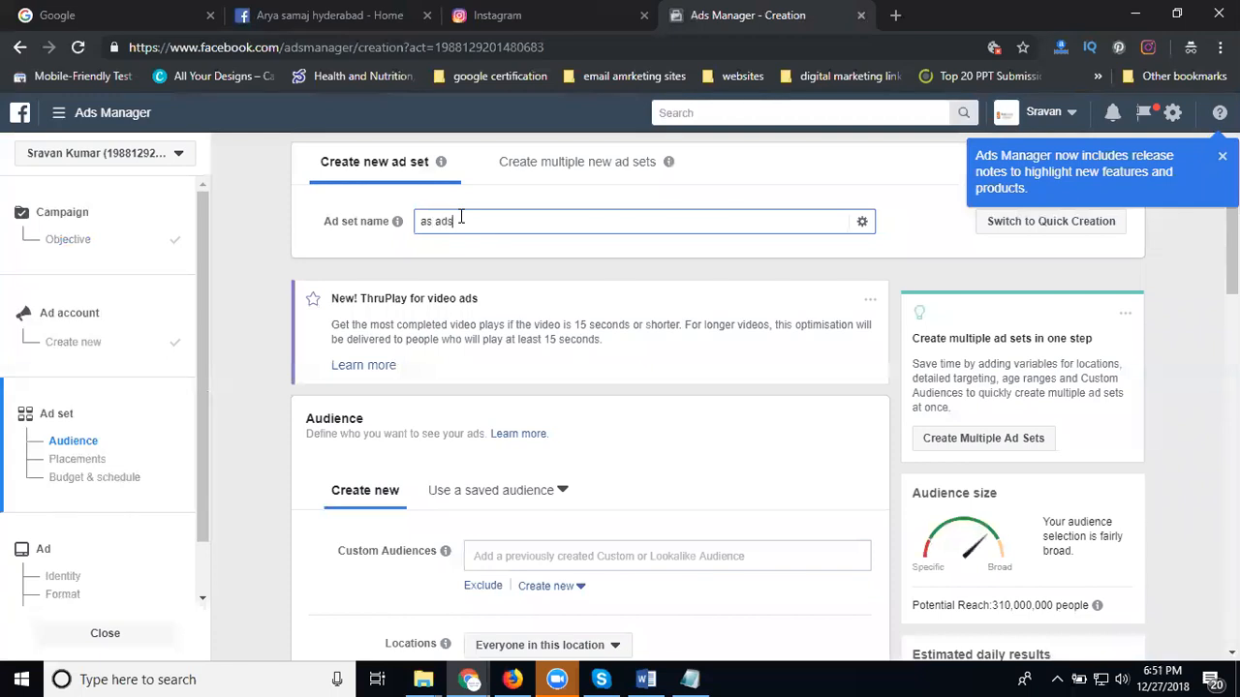
pyautogui.write(' video')
pyautogui.scroll(-2, 484, 299)
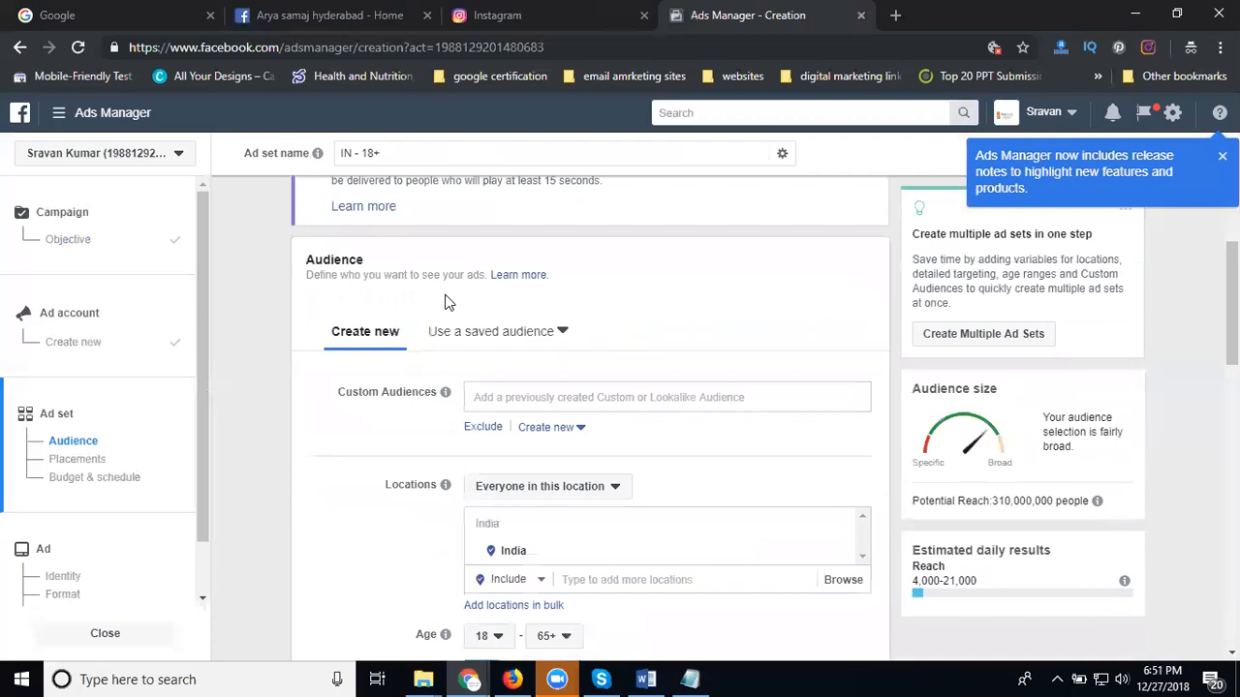
pyautogui.scroll(1, 449, 302)
pyautogui.scroll(1, 441, 281)
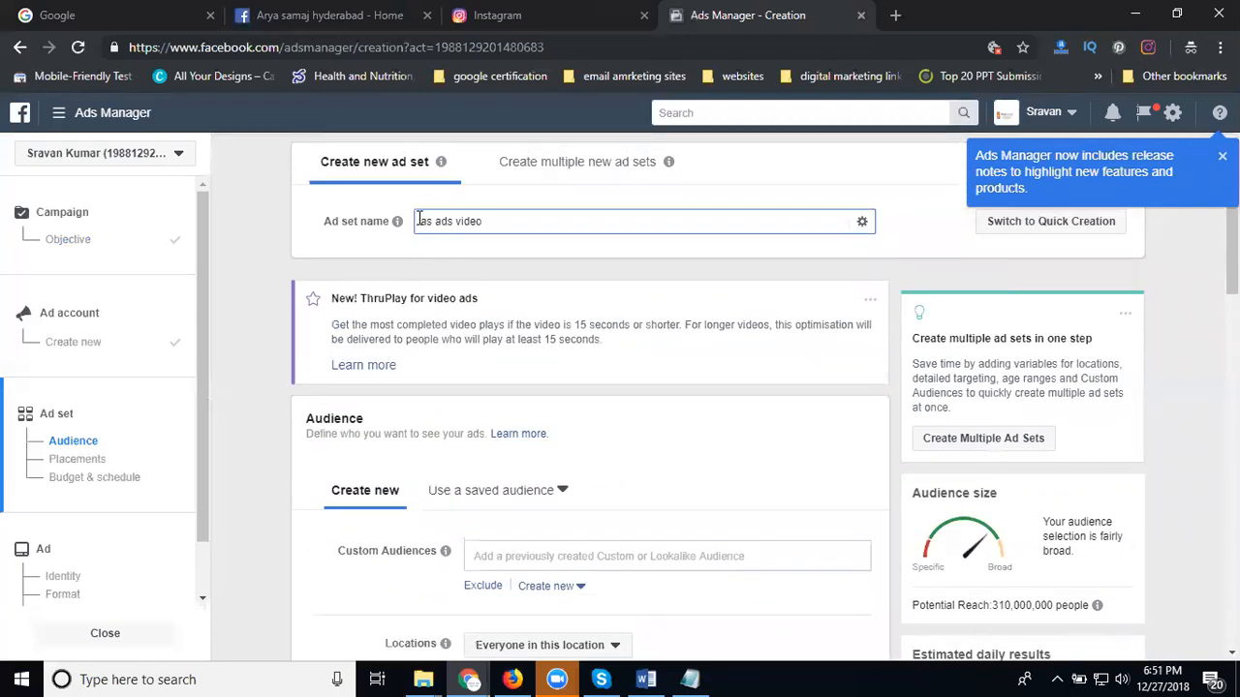
# - Set the audience location to the city Hyderabad, Telangana, India
pyautogui.scroll(-2, 448, 288)
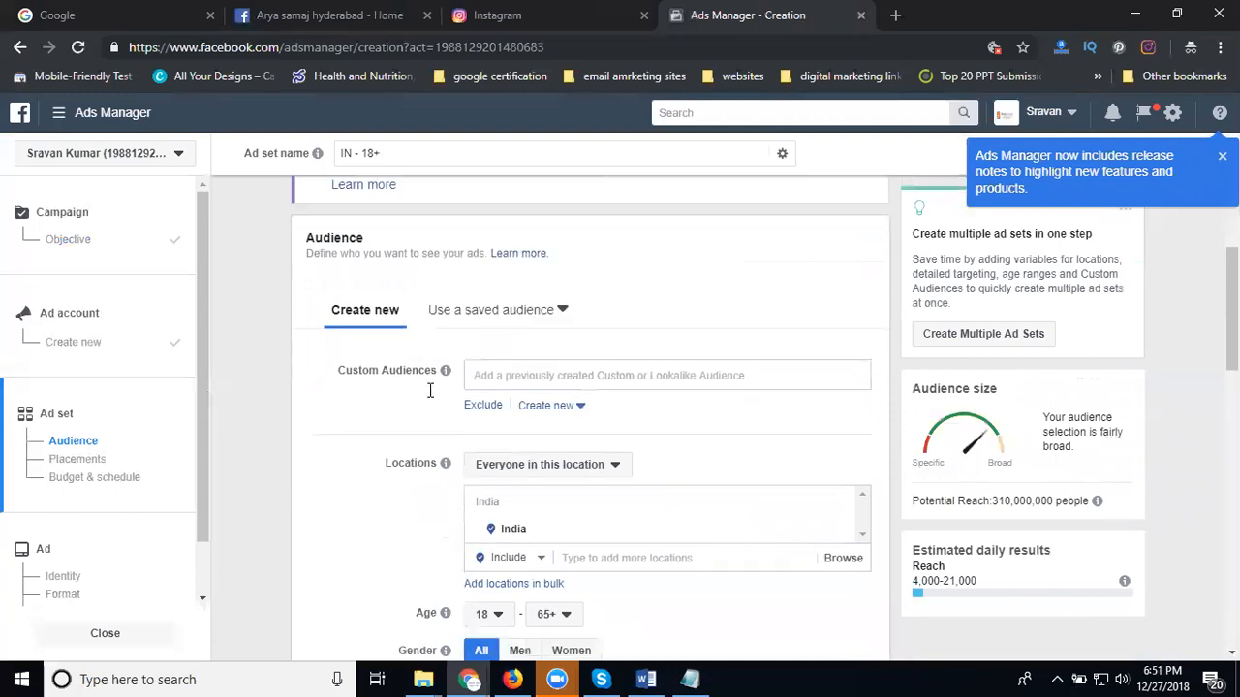
pyautogui.scroll(-3, 431, 397)
pyautogui.scroll(2, 426, 390)
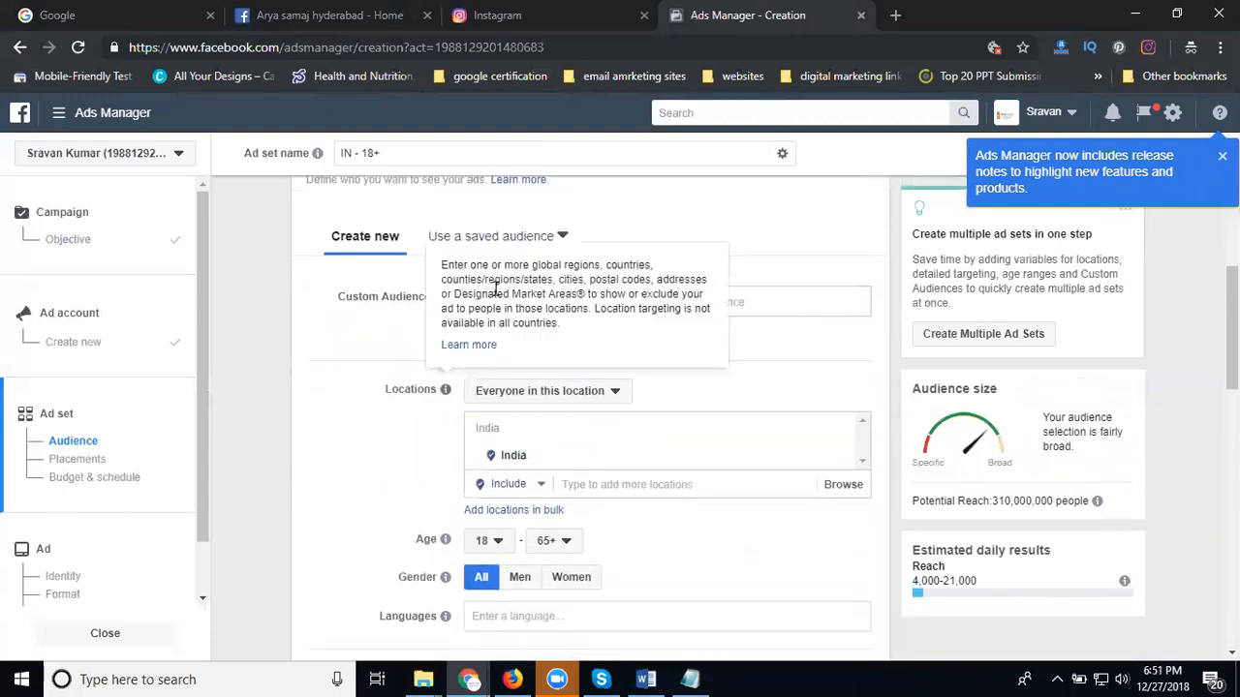
pyautogui.scroll(-2, 422, 387)
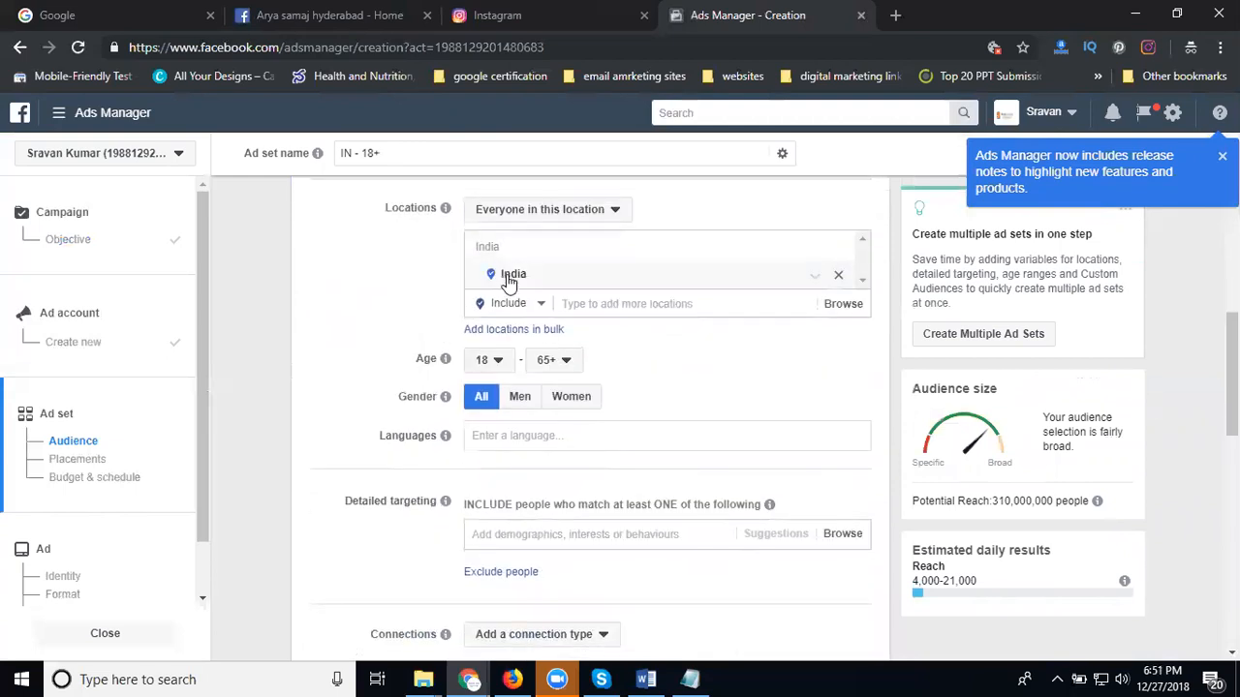
pyautogui.click(562, 306)
pyautogui.write('hyderabad')
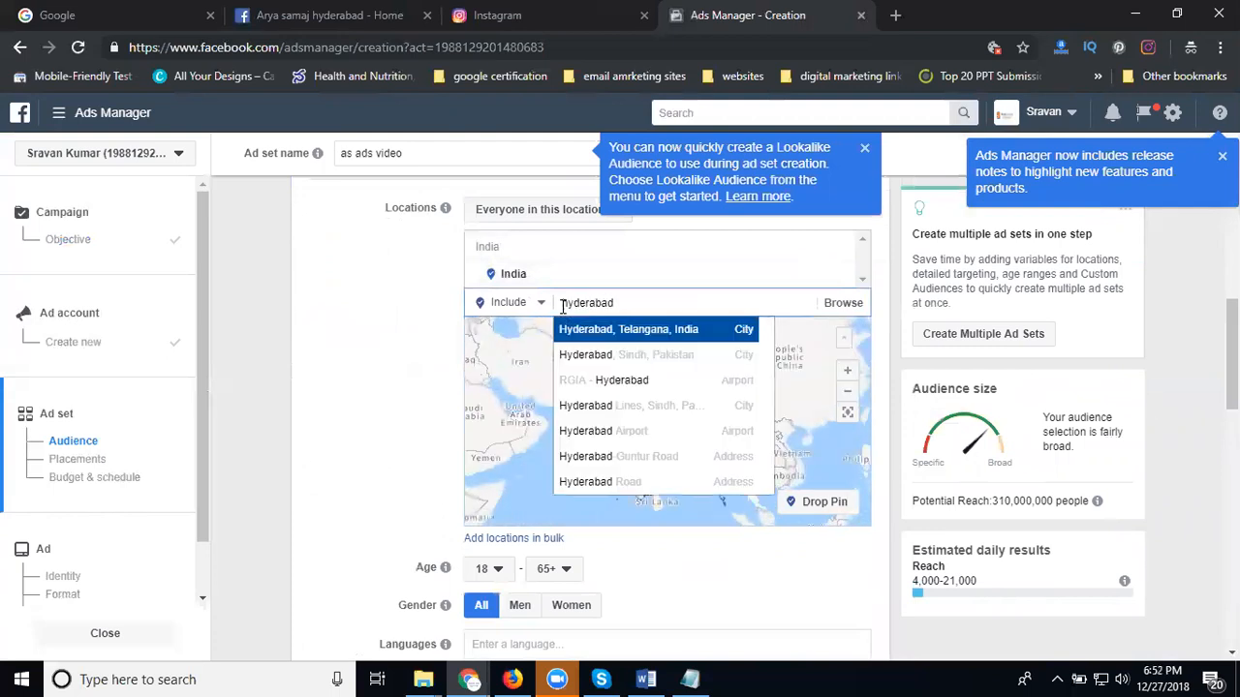
pyautogui.click(603, 330)
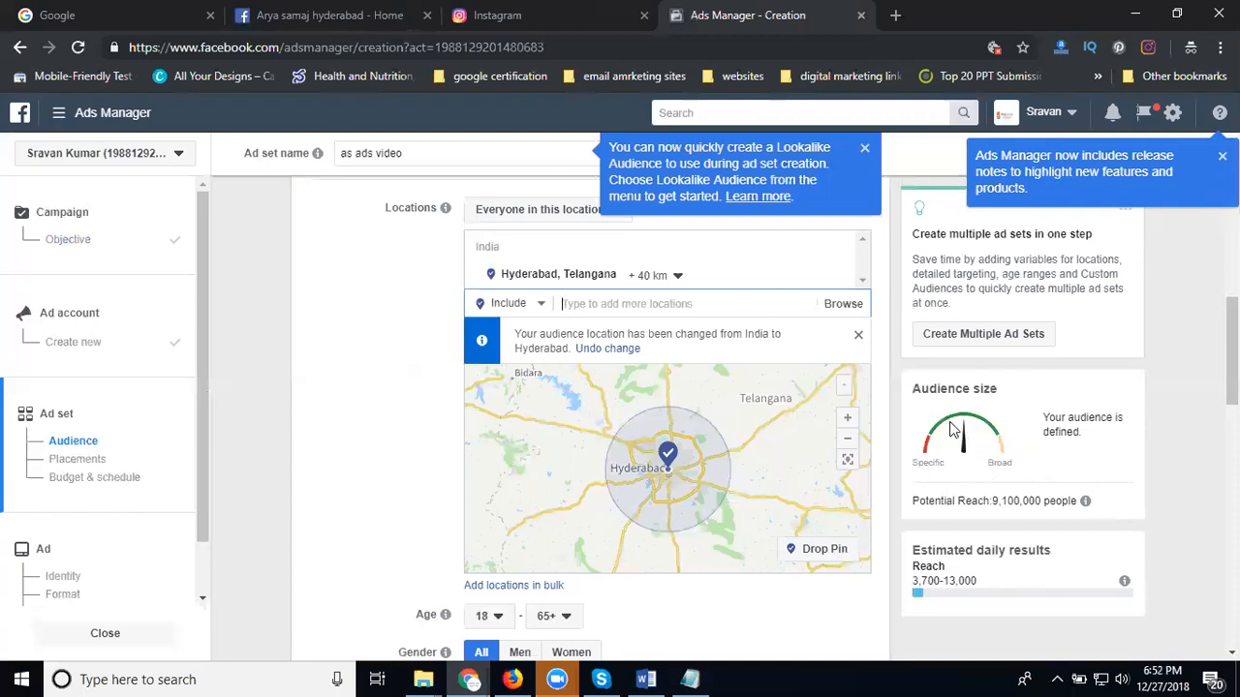
# - Set the audience's maximum age to 45
pyautogui.scroll(-3, 659, 418)
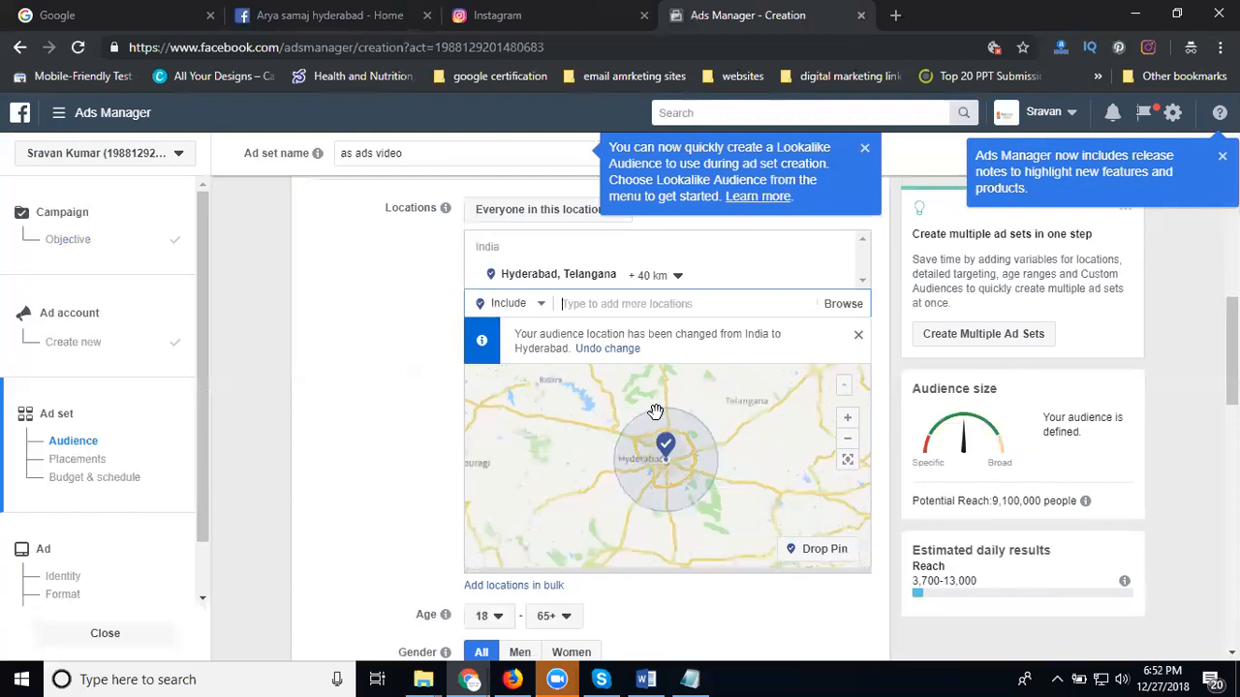
pyautogui.scroll(-3, 409, 411)
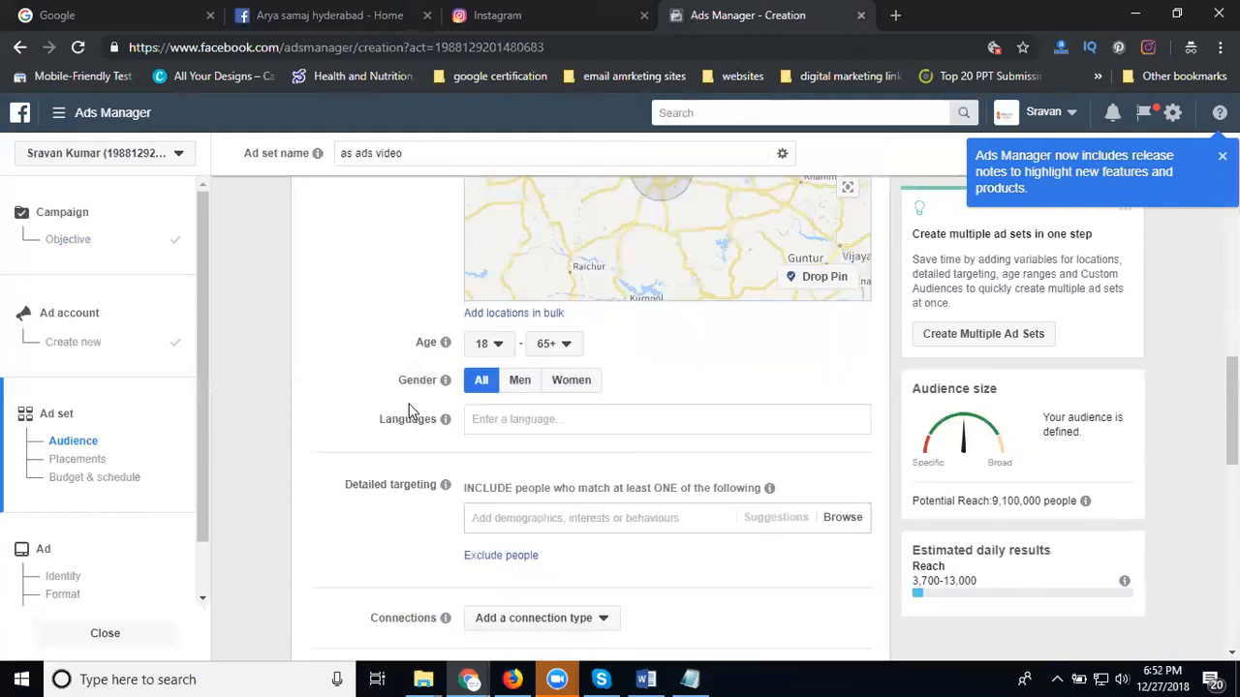
pyautogui.click(560, 346)
pyautogui.scroll(4, 564, 452)
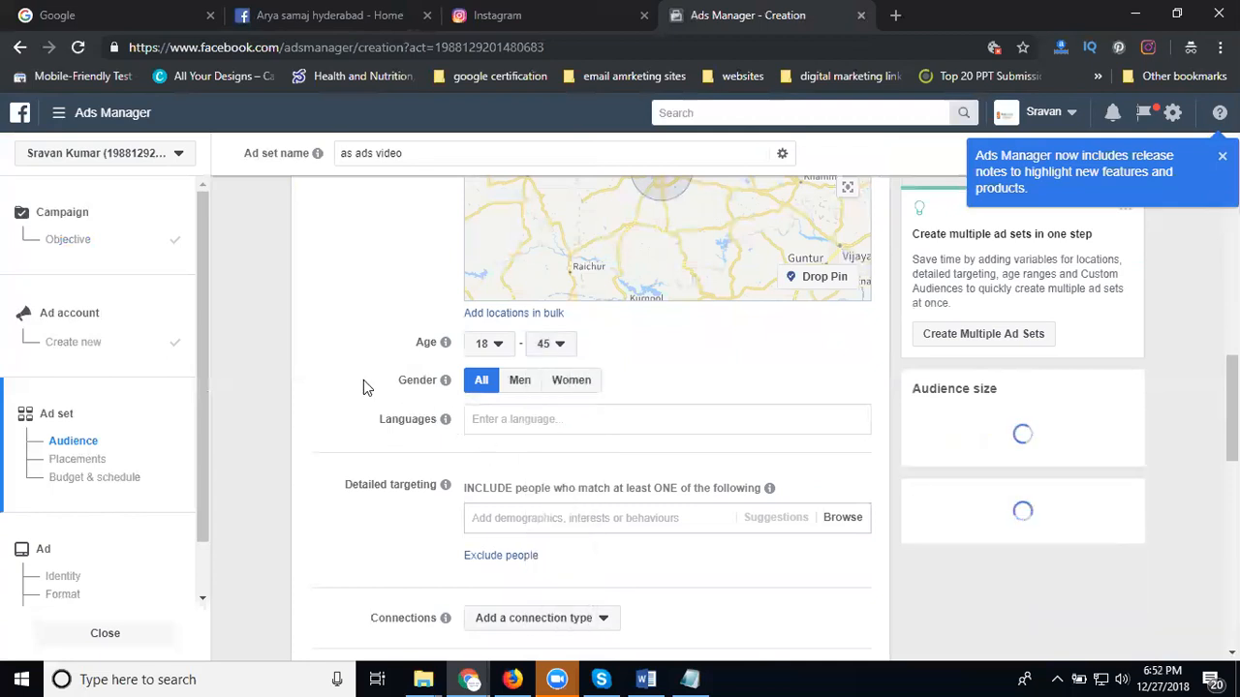
# - Add English (All), Telugu and Hindi as the audience languages
pyautogui.click(497, 421)
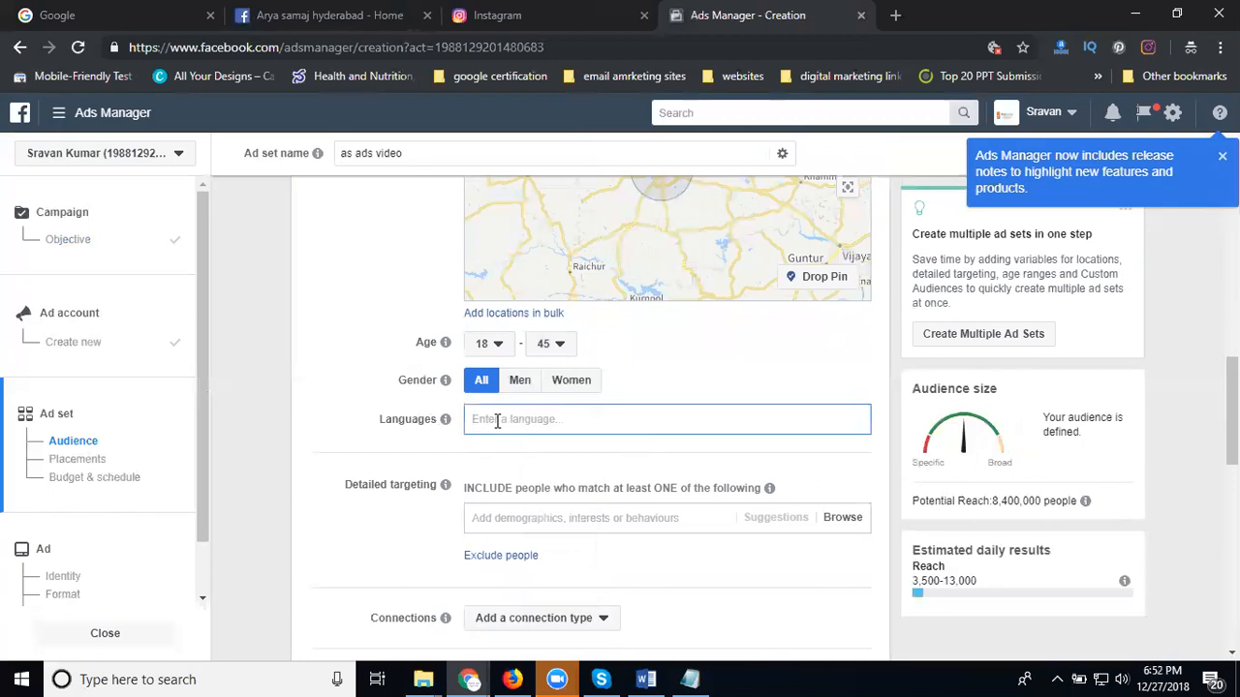
pyautogui.write('eng')
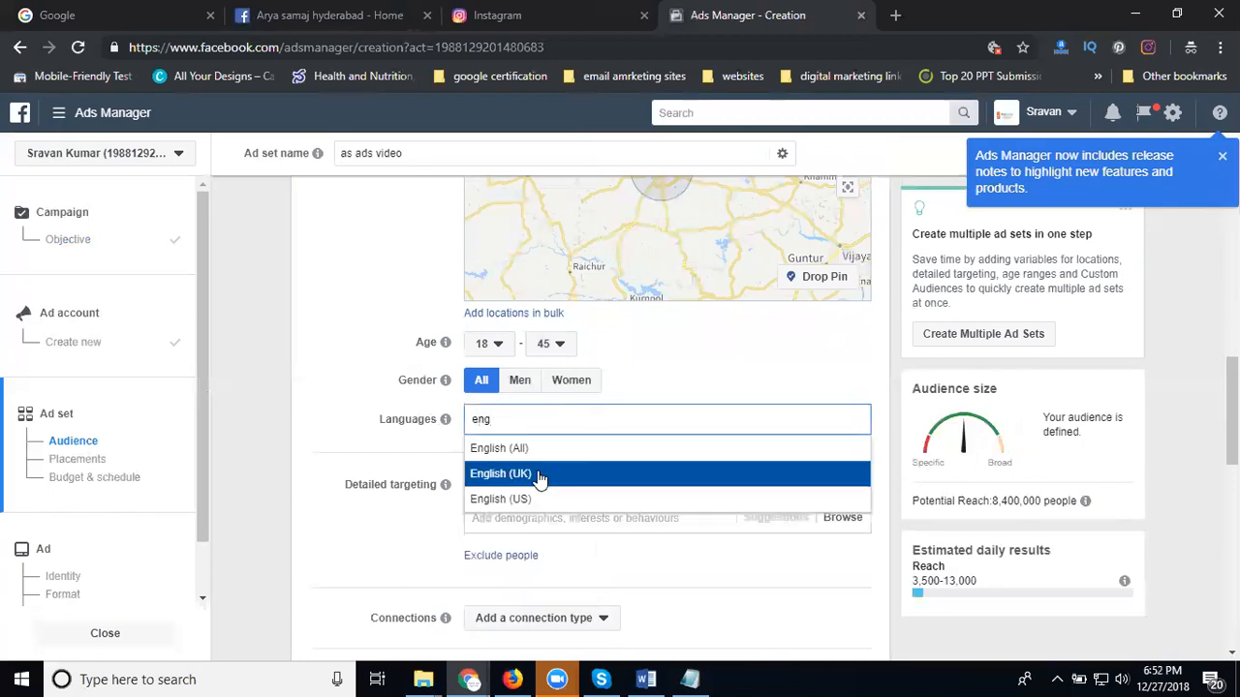
pyautogui.click(528, 450)
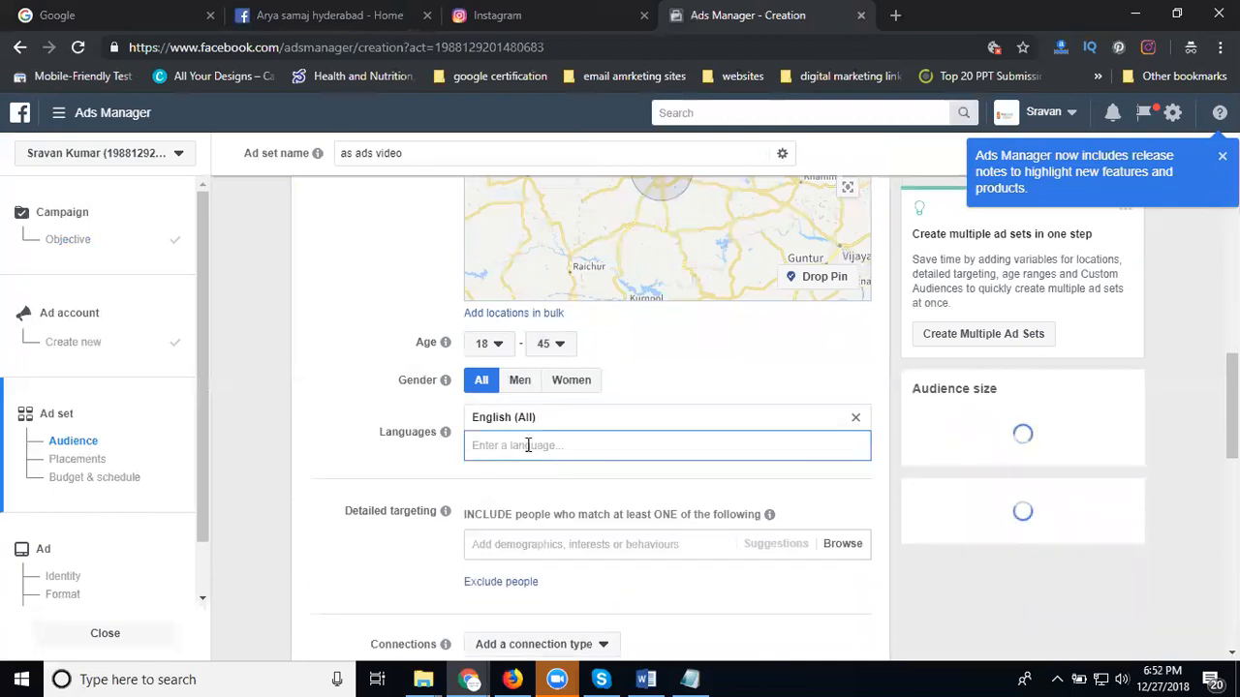
pyautogui.write('tel')
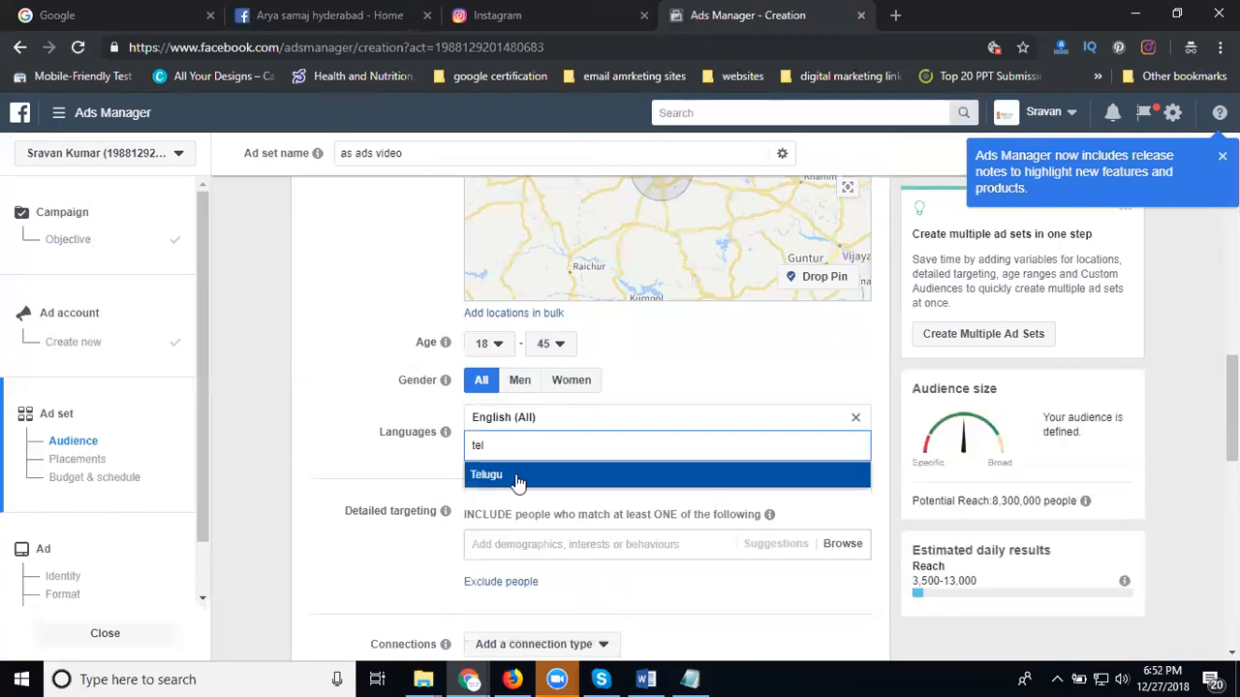
pyautogui.click(519, 476)
pyautogui.write('hi')
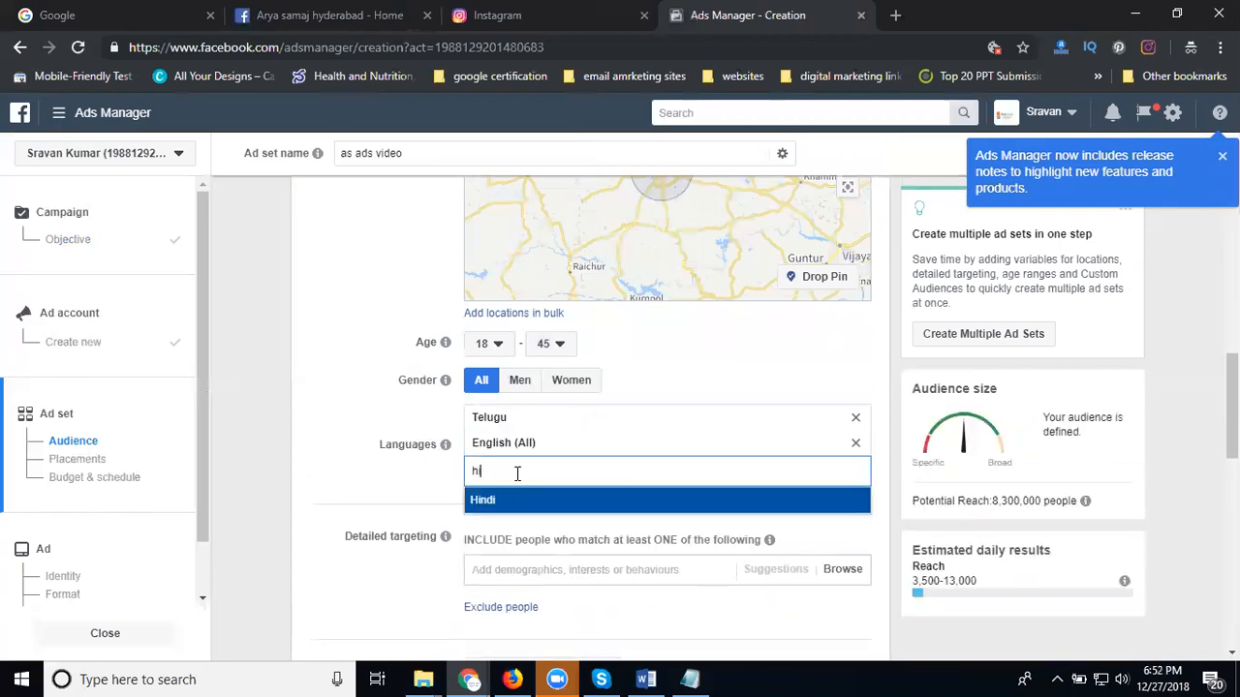
pyautogui.click(512, 502)
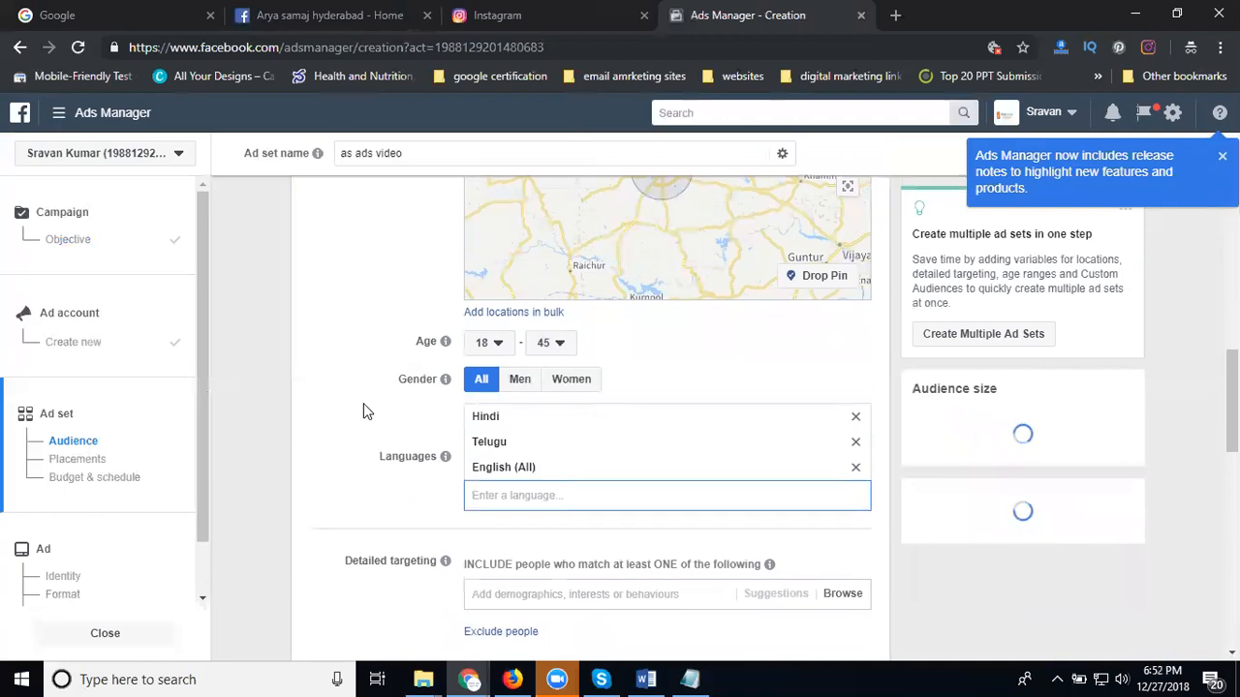
# - Add the interests Student and Employment to the audience's detailed targeting
pyautogui.scroll(-3, 363, 402)
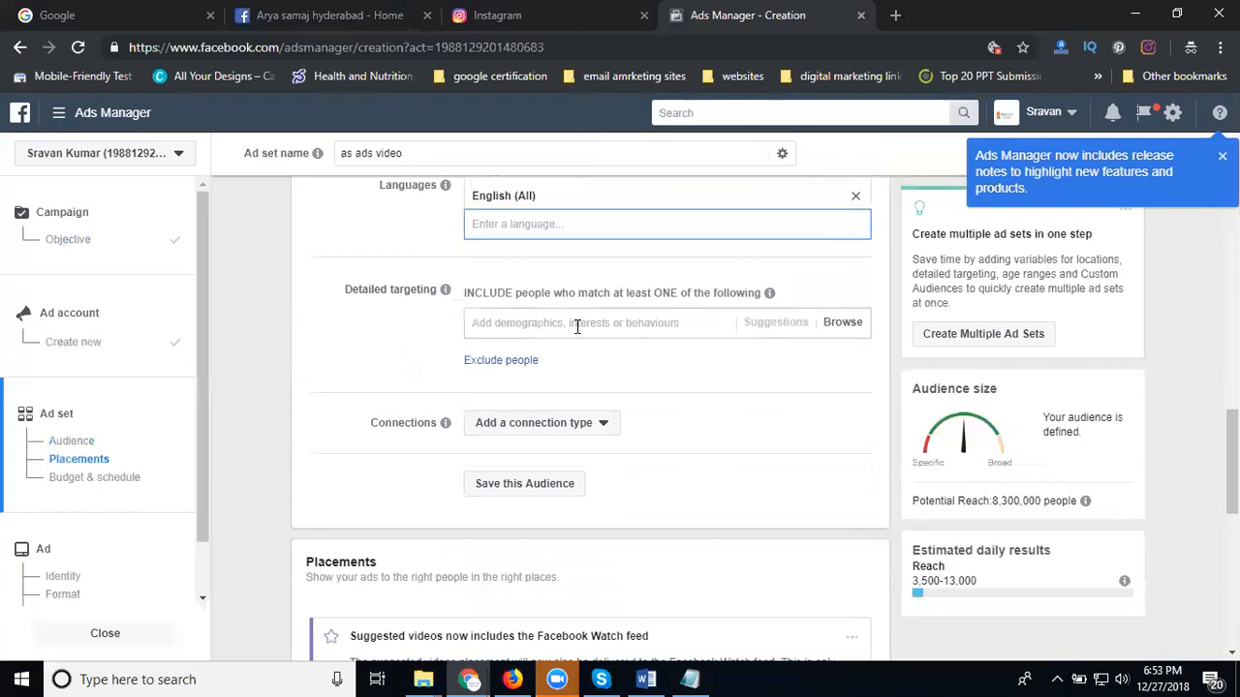
pyautogui.click(667, 329)
pyautogui.write('student')
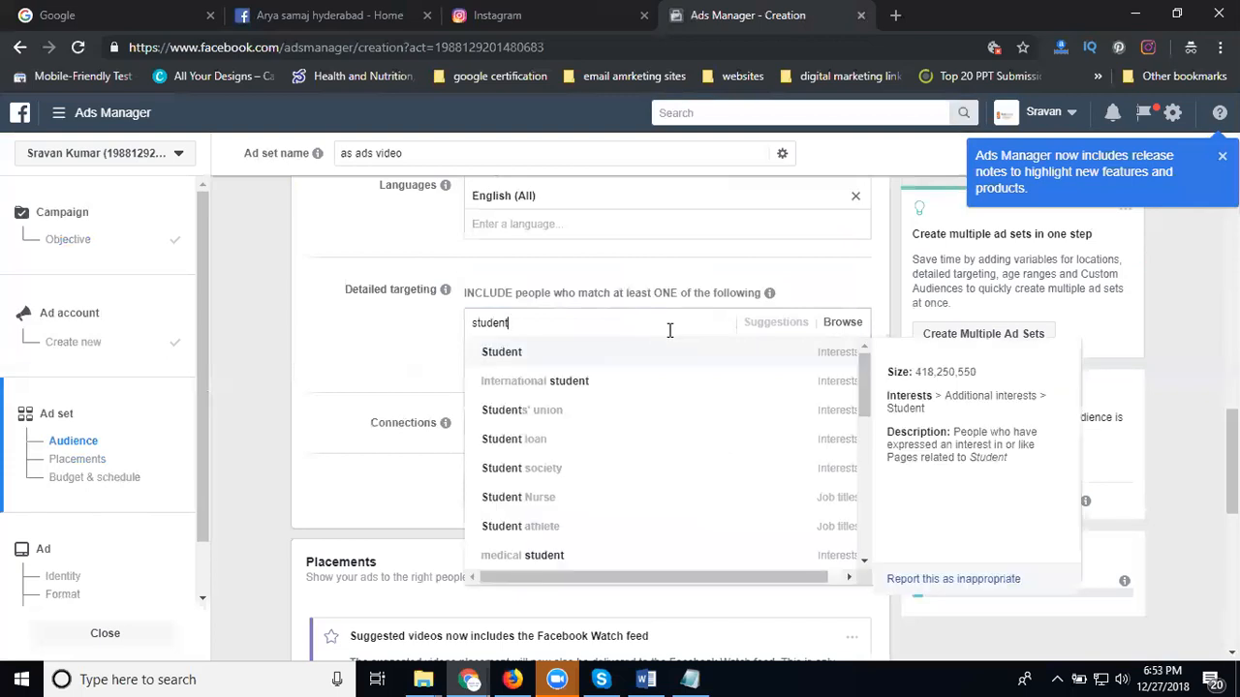
pyautogui.click(747, 354)
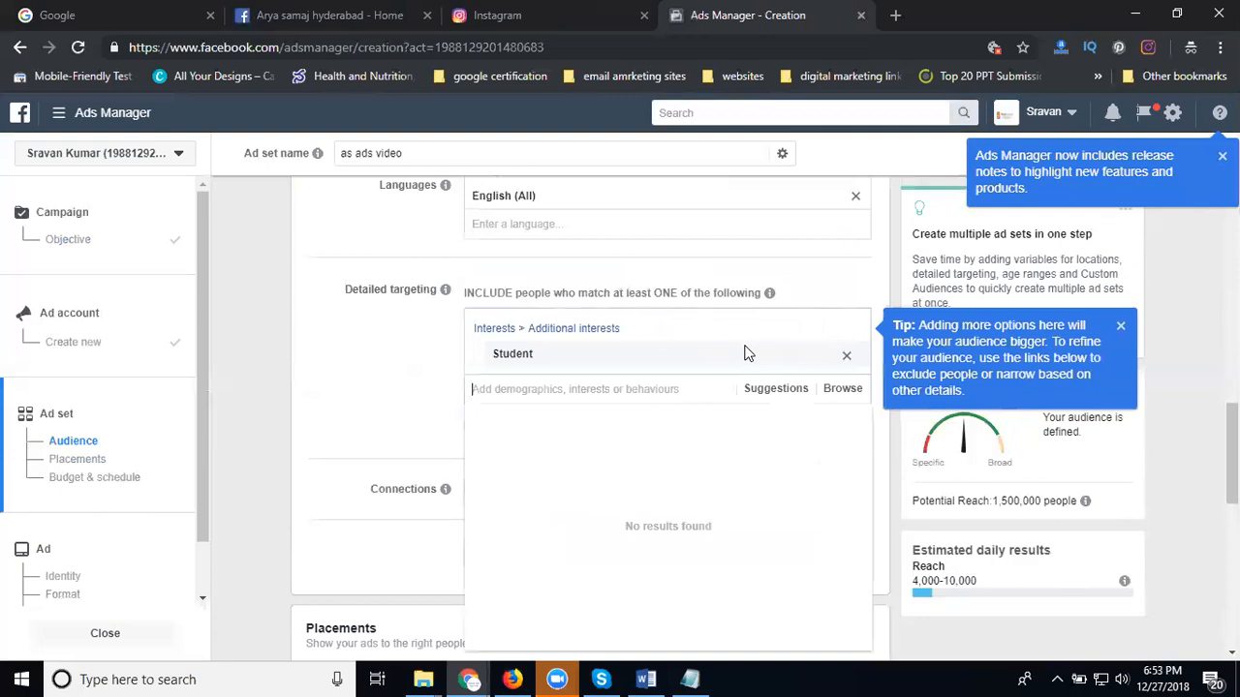
pyautogui.write('empl')
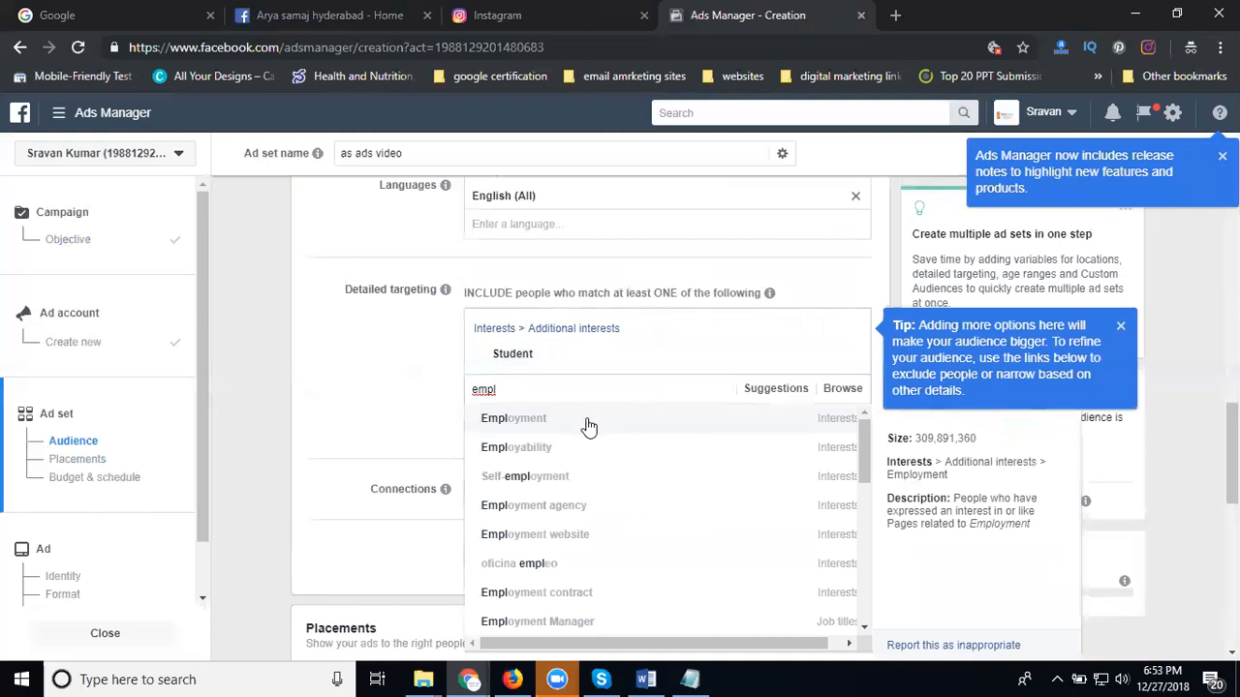
pyautogui.click(588, 422)
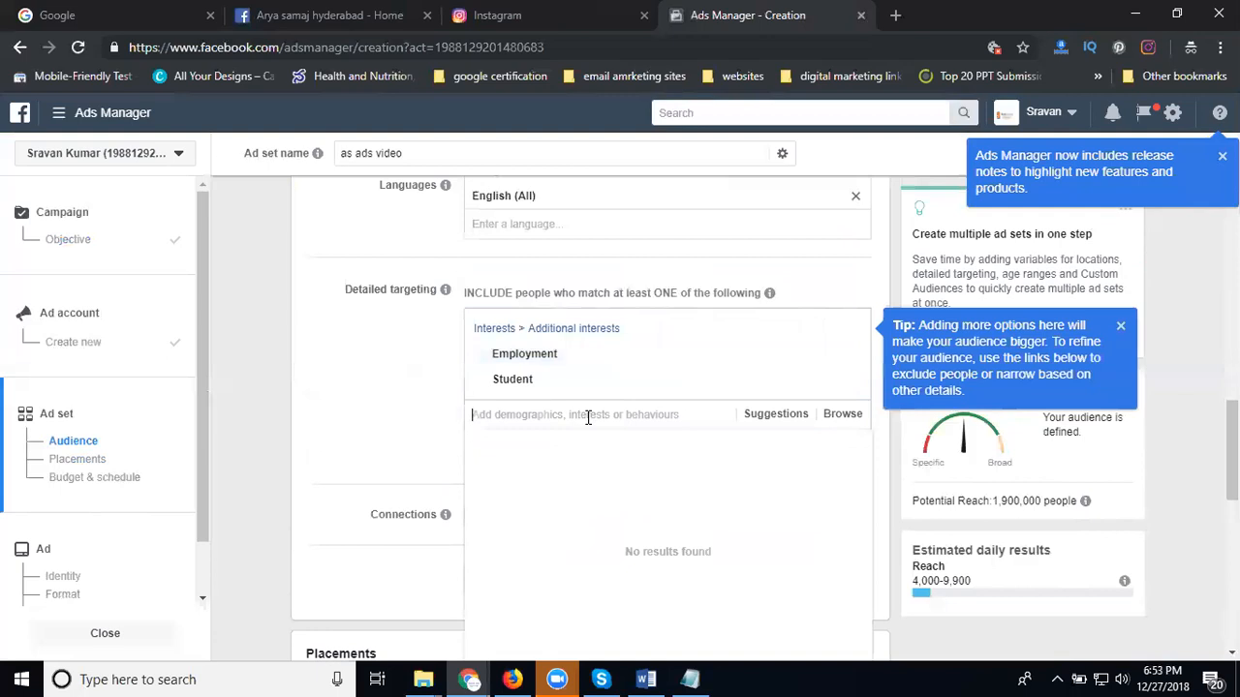
pyautogui.click(309, 382)
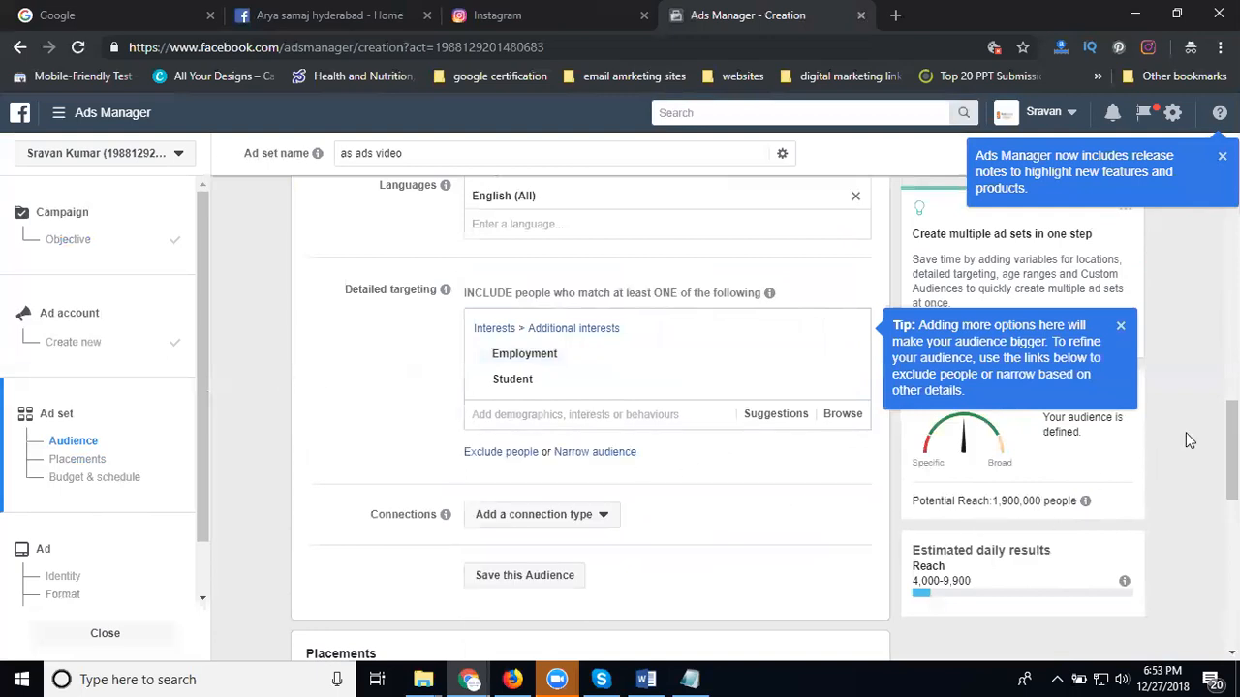
# - Add a Facebook Pages connection that excludes people who like your Page
pyautogui.scroll(-2, 1185, 435)
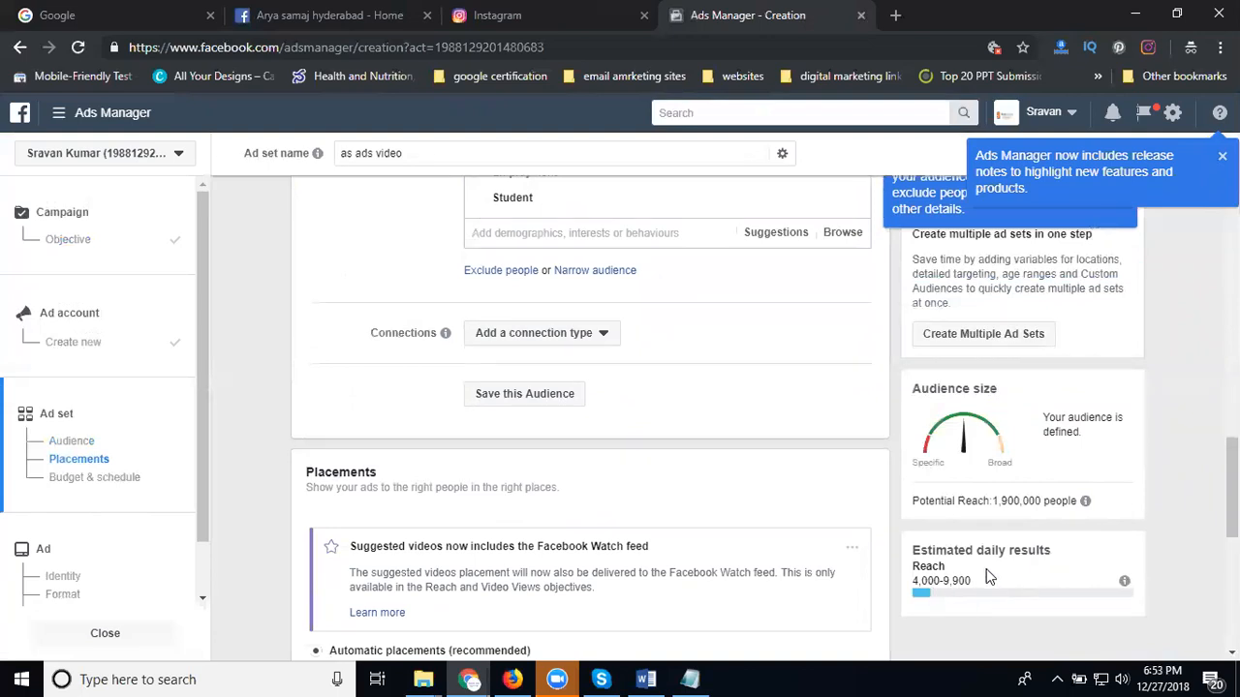
pyautogui.scroll(1, 657, 438)
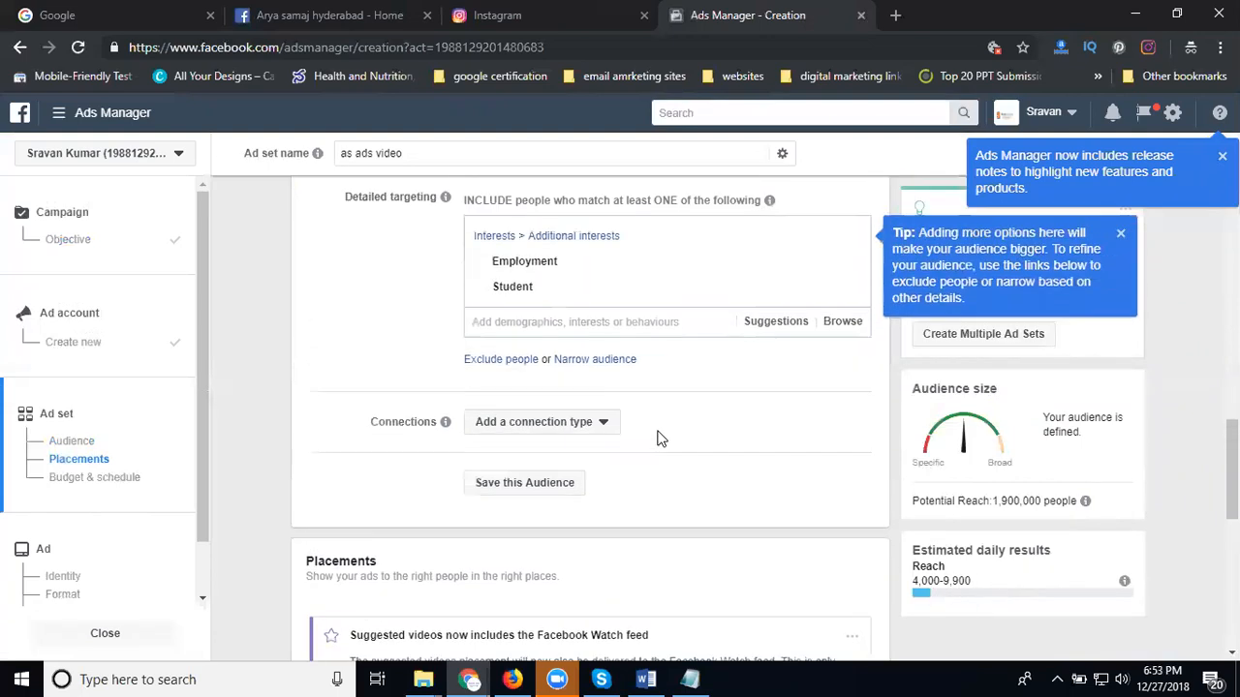
pyautogui.click(589, 423)
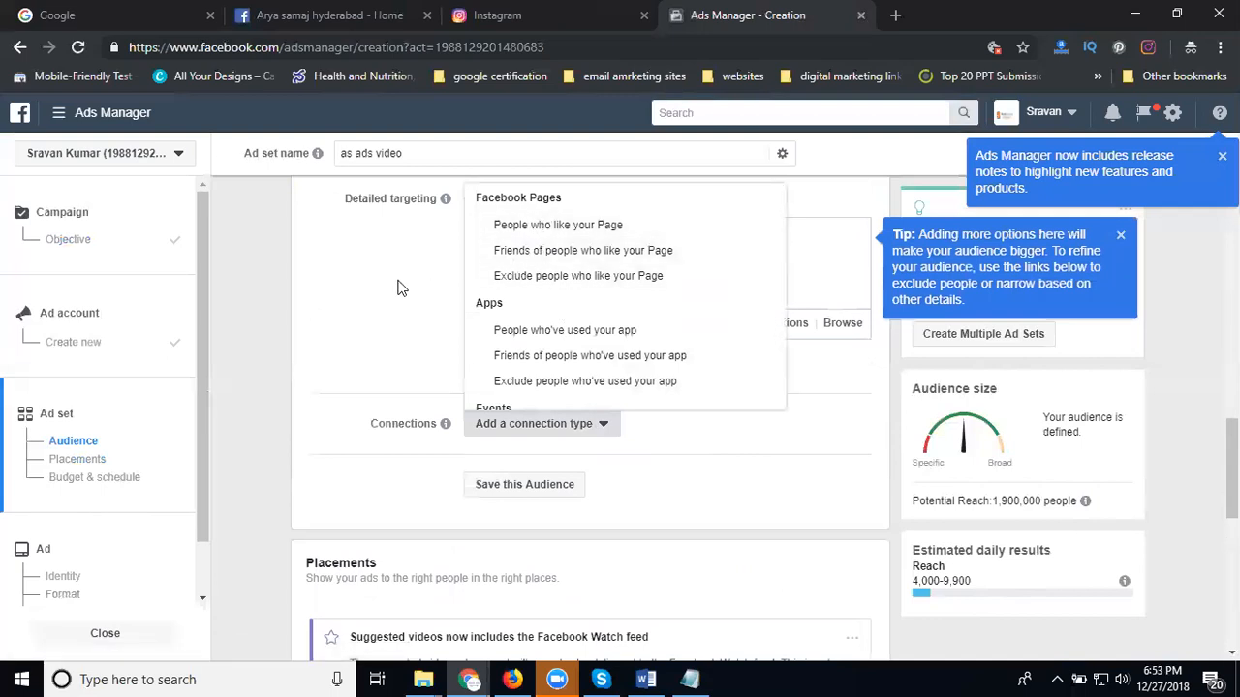
pyautogui.click(524, 280)
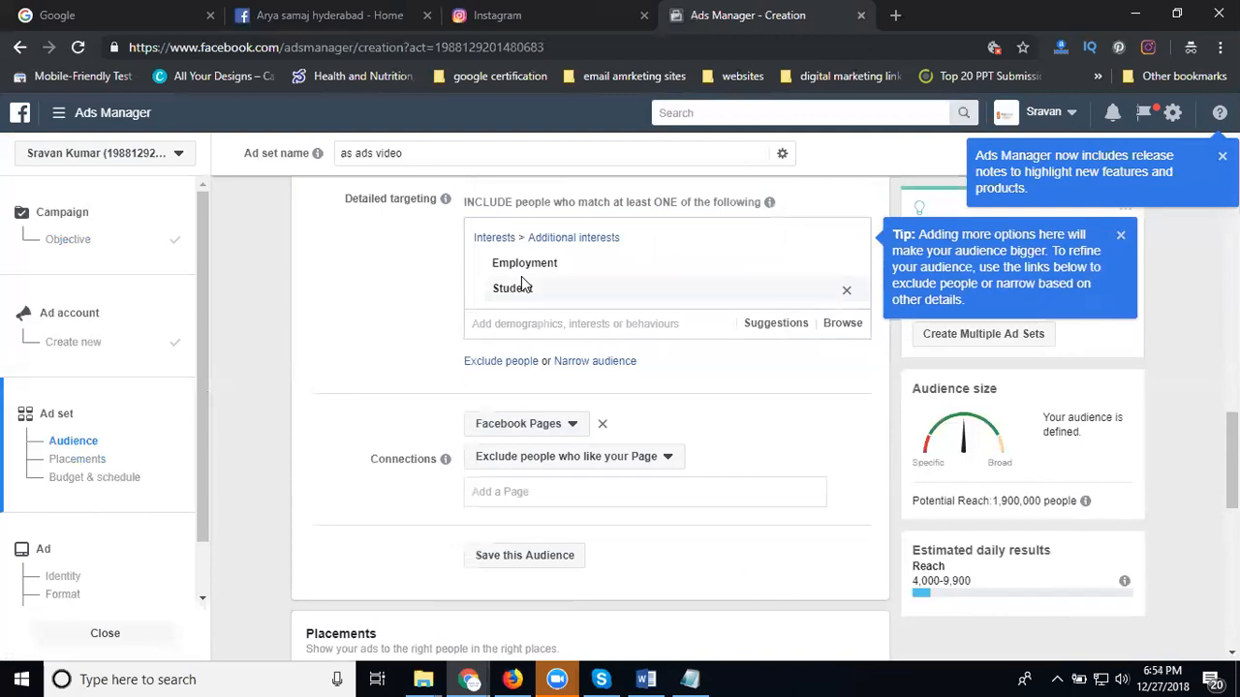
# - Review the audience summary offered for saving and cancel without saving the audience
pyautogui.scroll(-1, 358, 310)
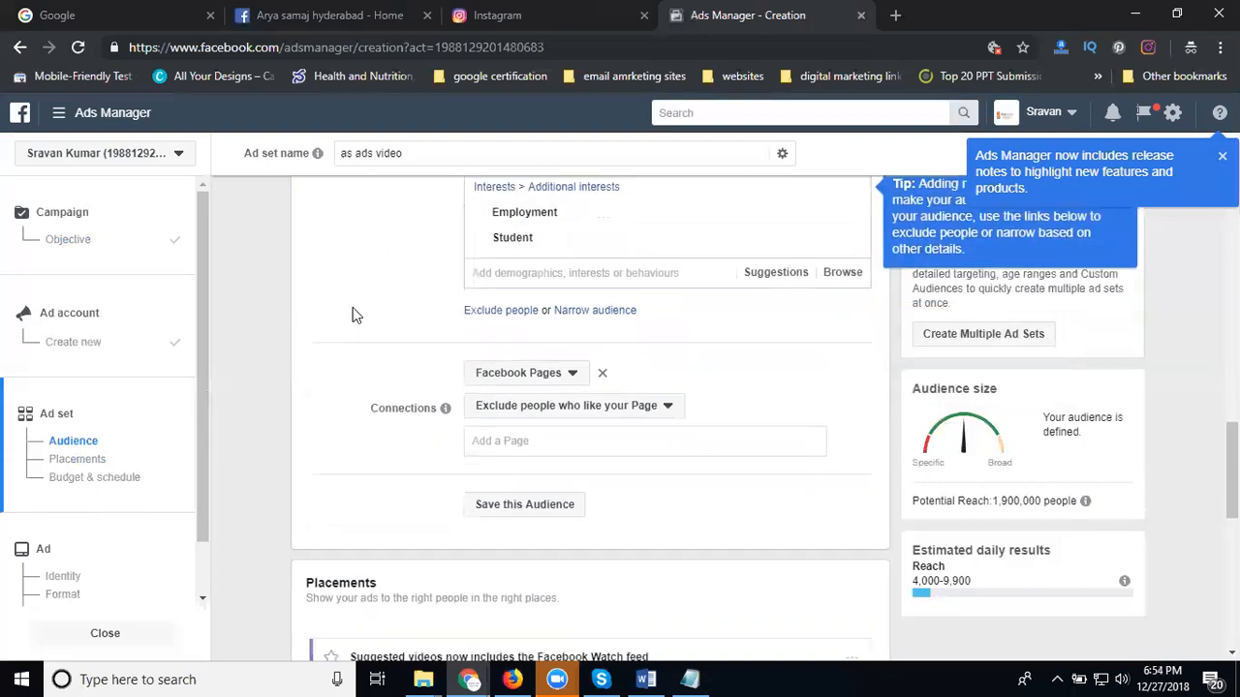
pyautogui.scroll(-3, 359, 315)
pyautogui.click(511, 192)
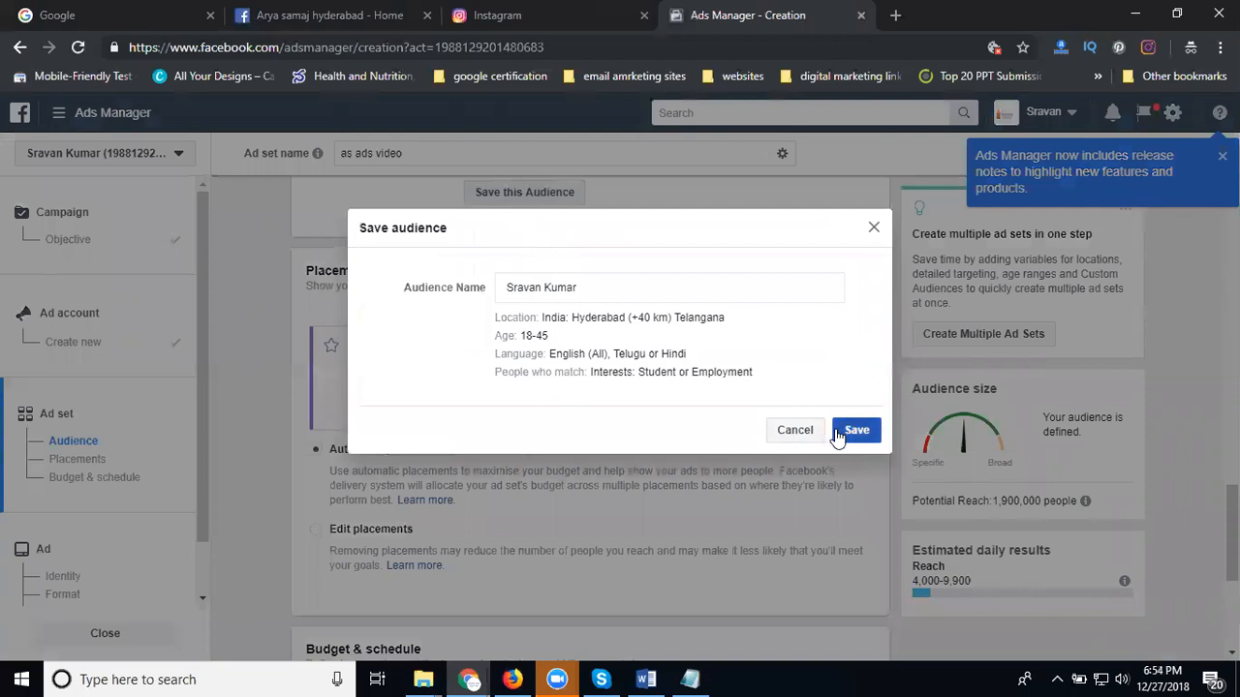
pyautogui.click(796, 430)
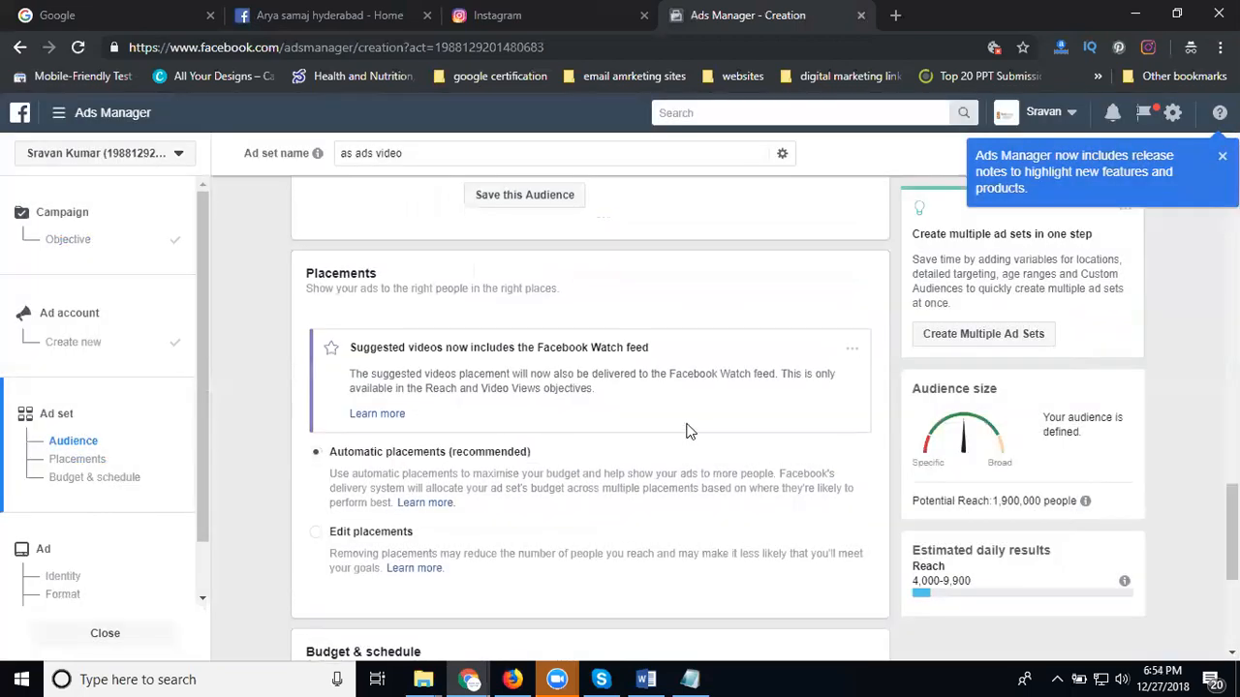
# - Add the interest Arya Samaj to the audience's detailed targeting
pyautogui.scroll(5, 685, 431)
pyautogui.click(615, 411)
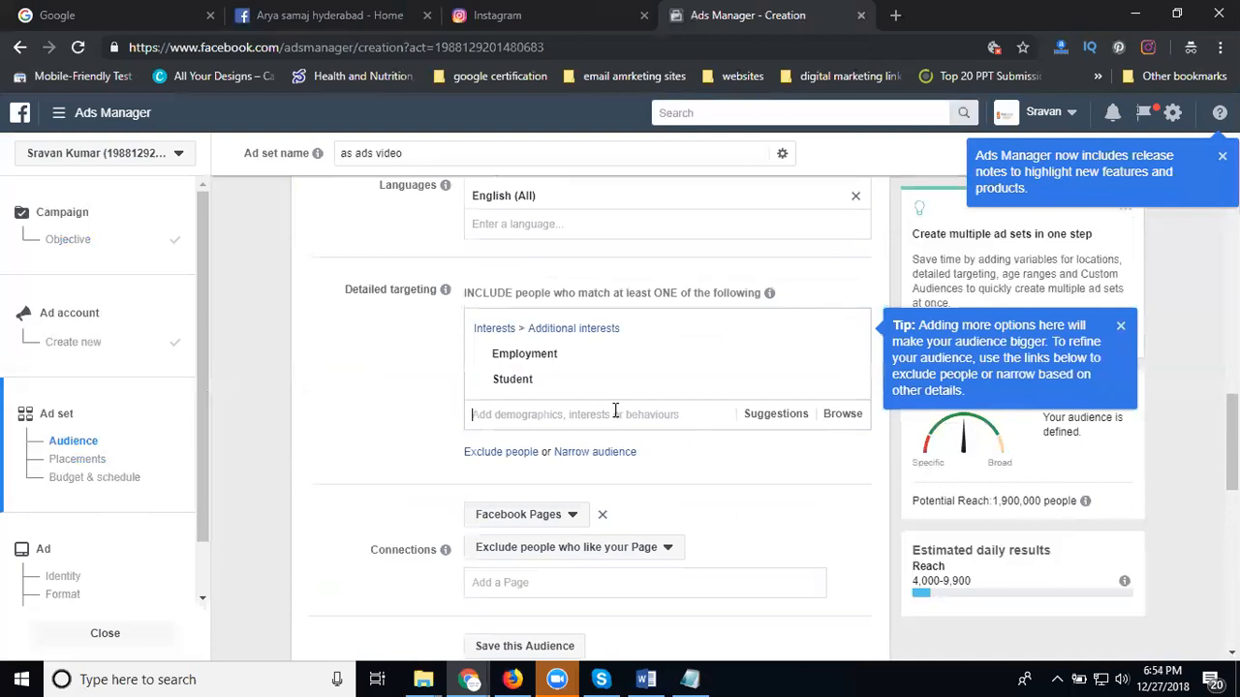
pyautogui.write('arya samaj')
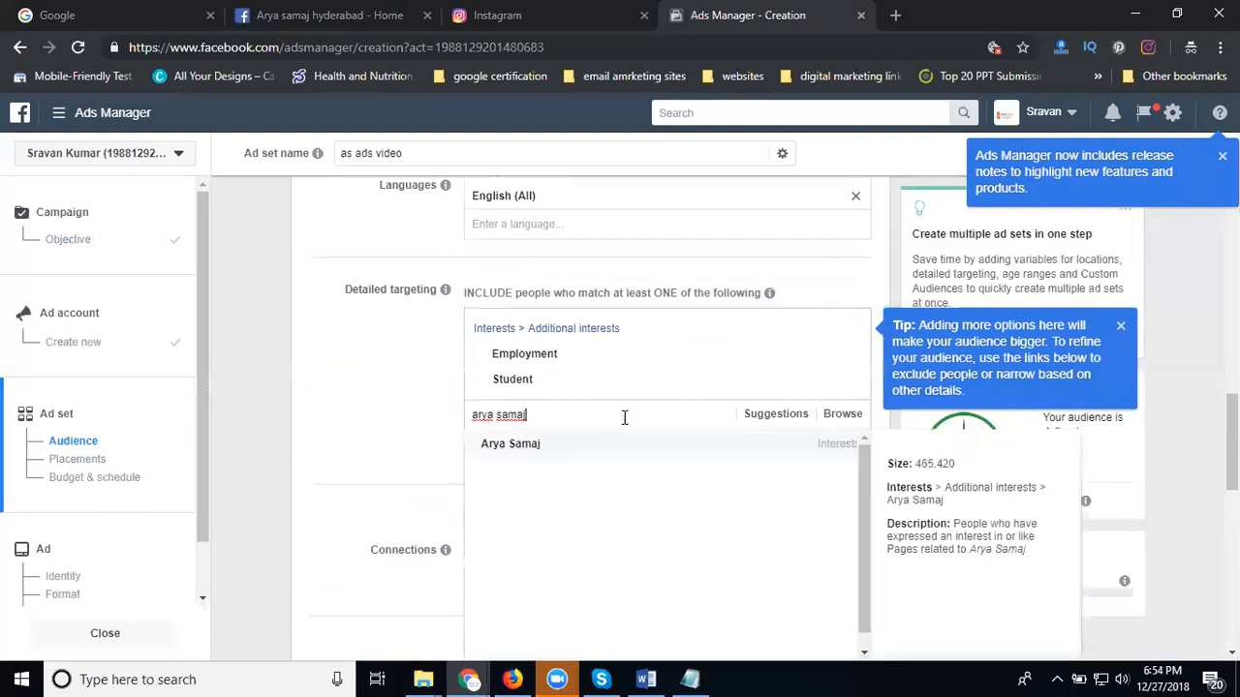
pyautogui.click(622, 445)
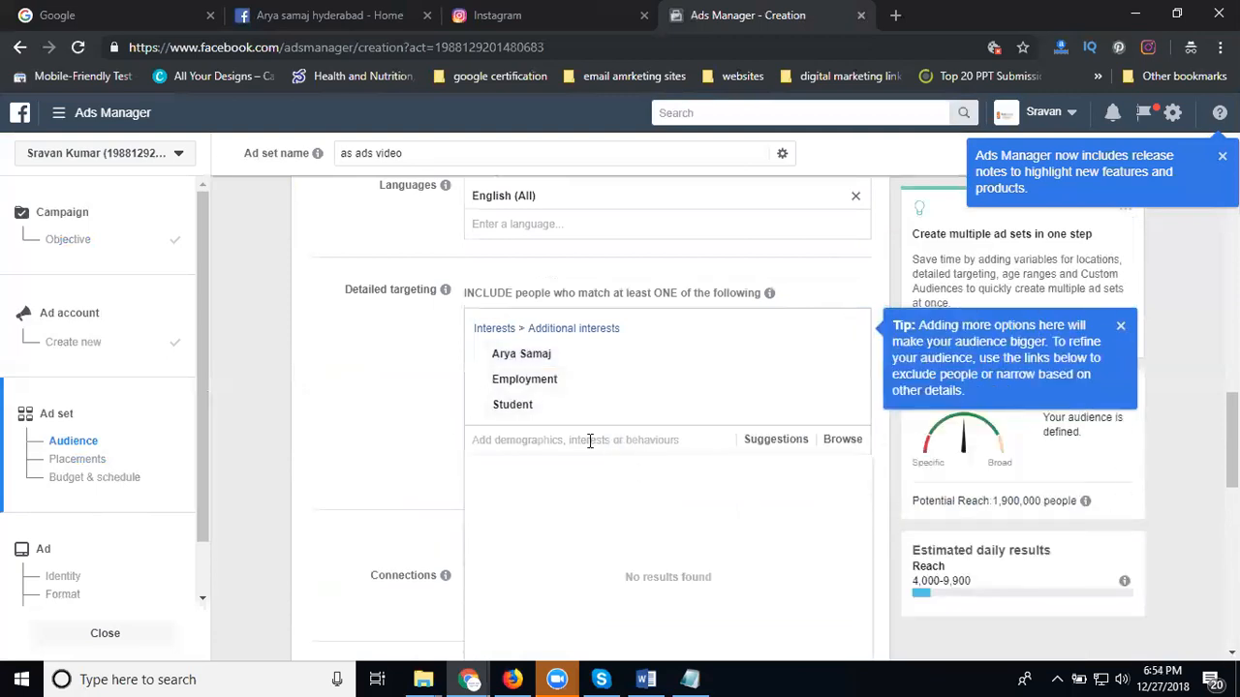
# - Save the defined audience under the suggested audience name
pyautogui.scroll(-2, 374, 388)
pyautogui.scroll(-2, 369, 383)
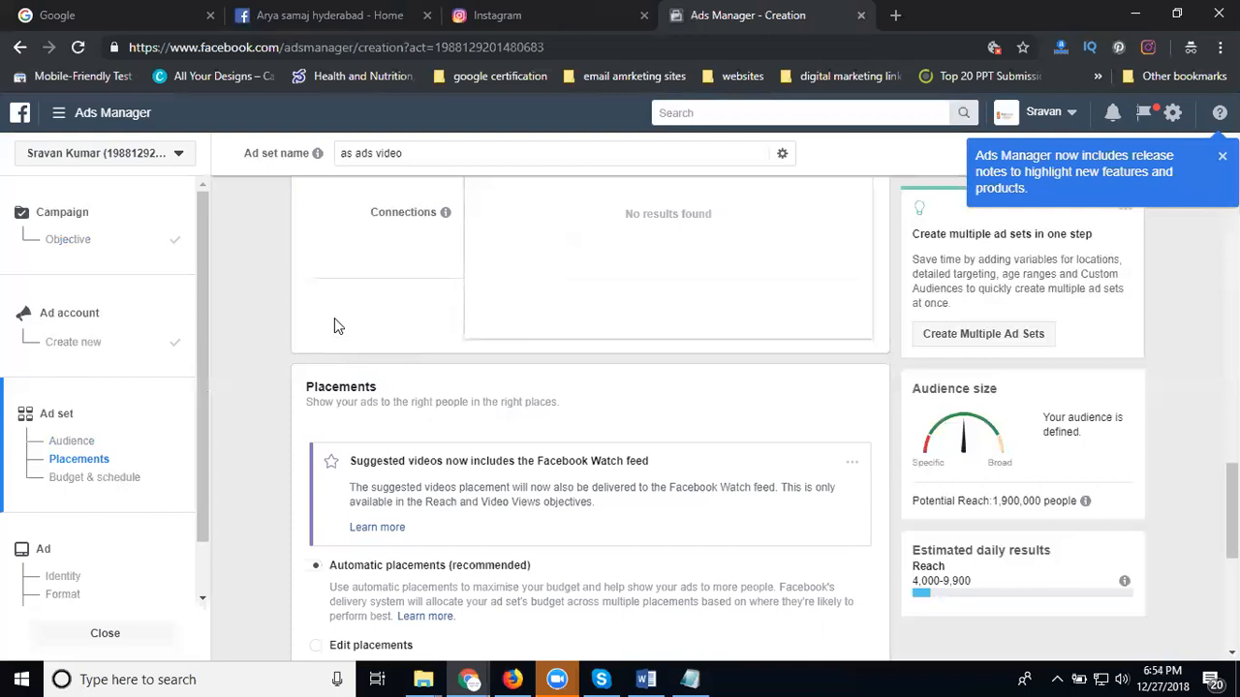
pyautogui.click(499, 308)
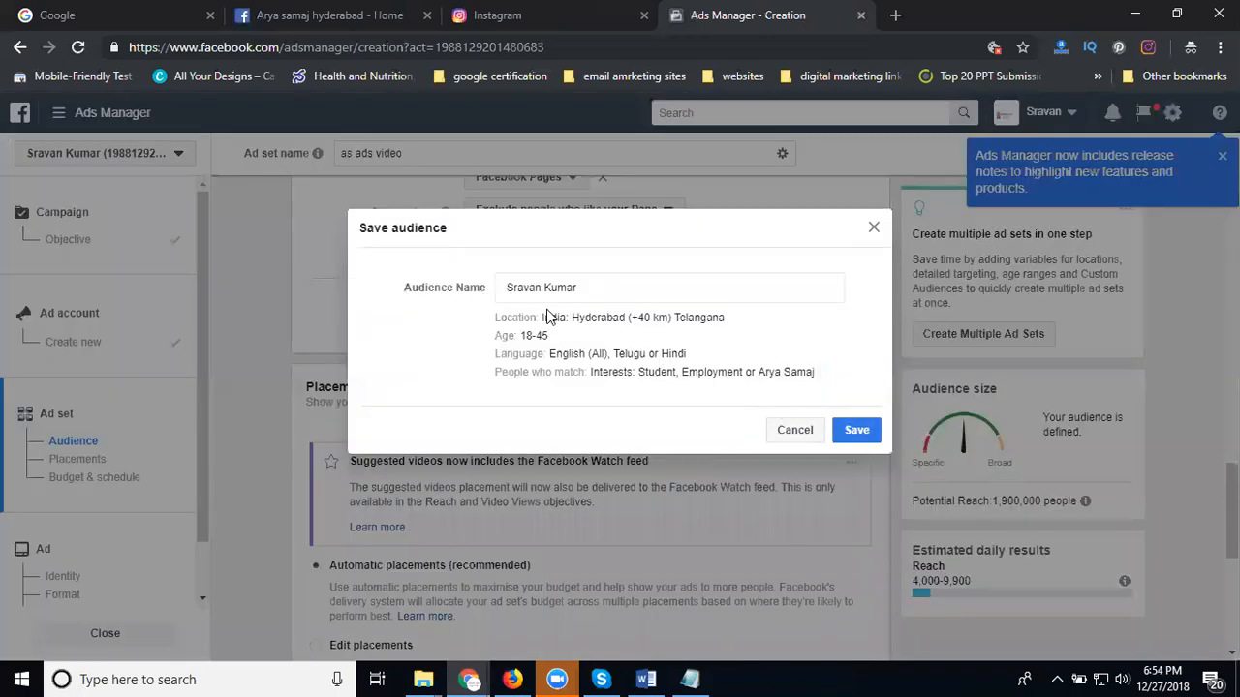
pyautogui.click(854, 431)
# - Switch to Edit placements and examine the available Facebook, Instagram, Audience Network and Messenger placements
pyautogui.scroll(-5, 854, 431)
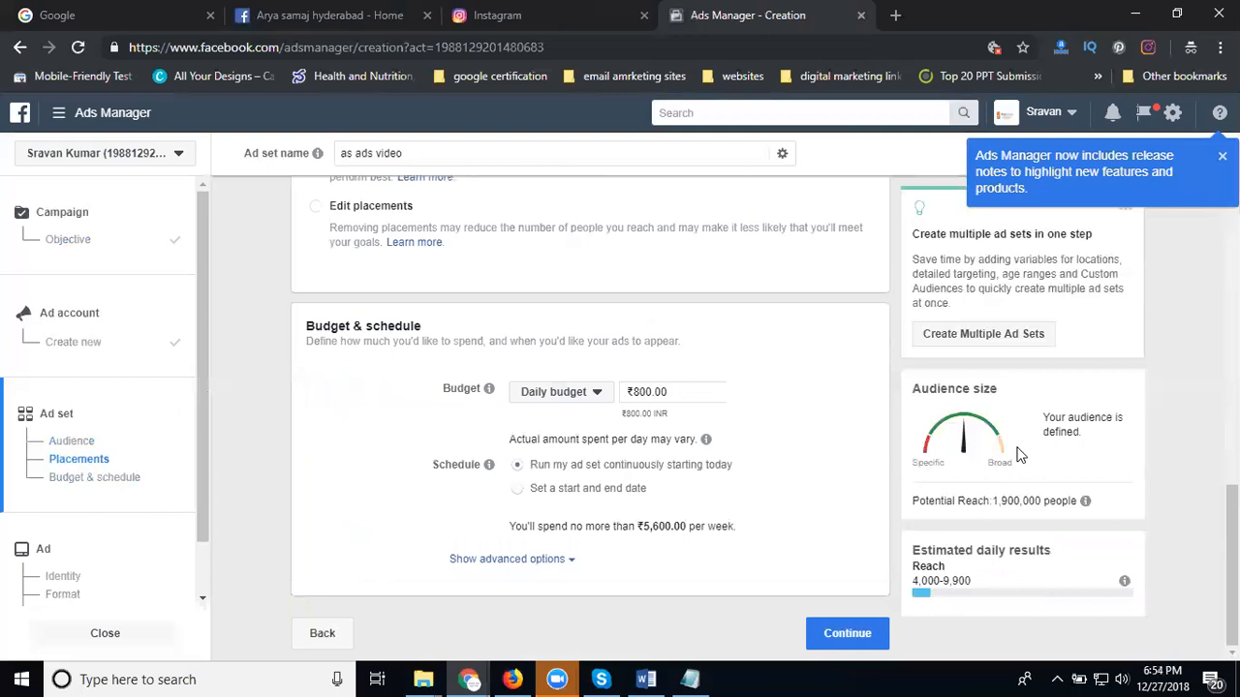
pyautogui.scroll(2, 659, 412)
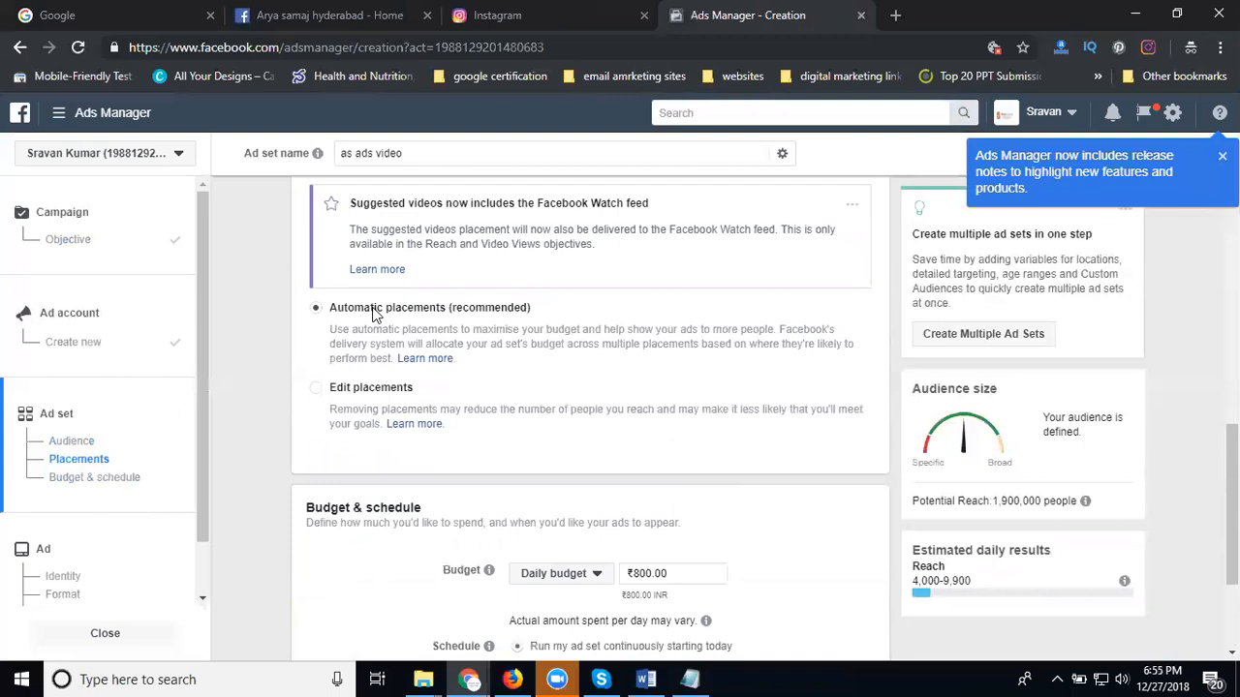
pyautogui.click(378, 390)
pyautogui.scroll(-3, 669, 329)
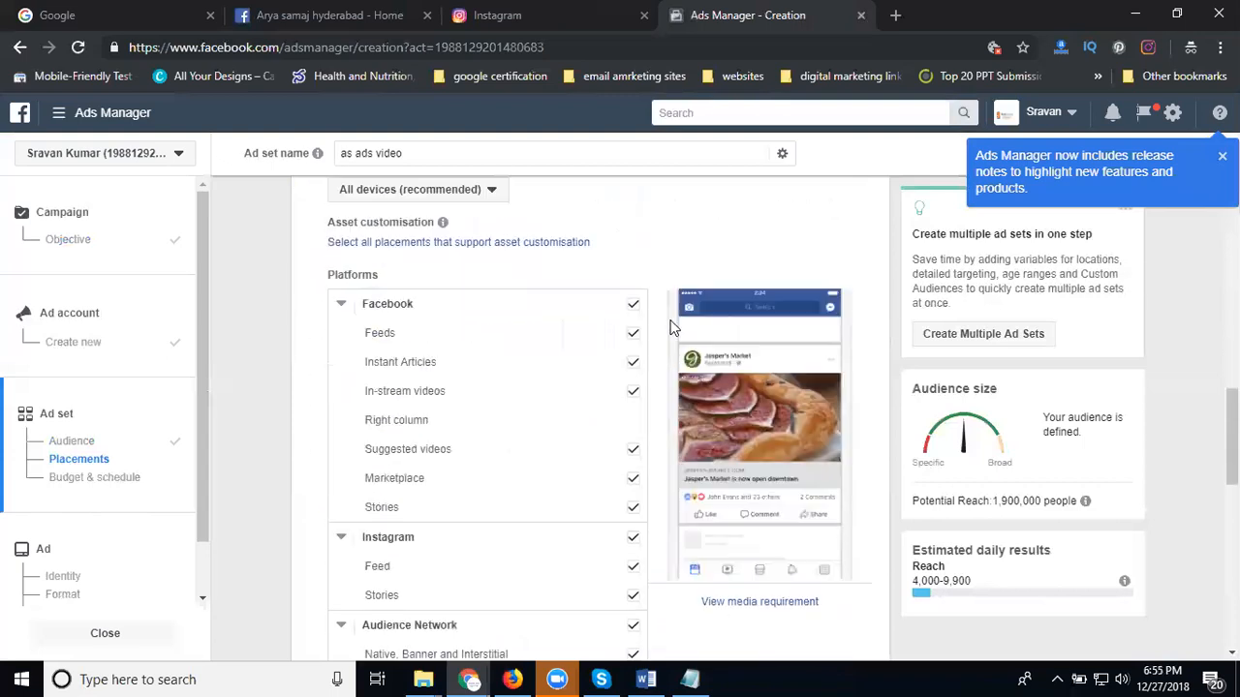
pyautogui.scroll(-1, 673, 327)
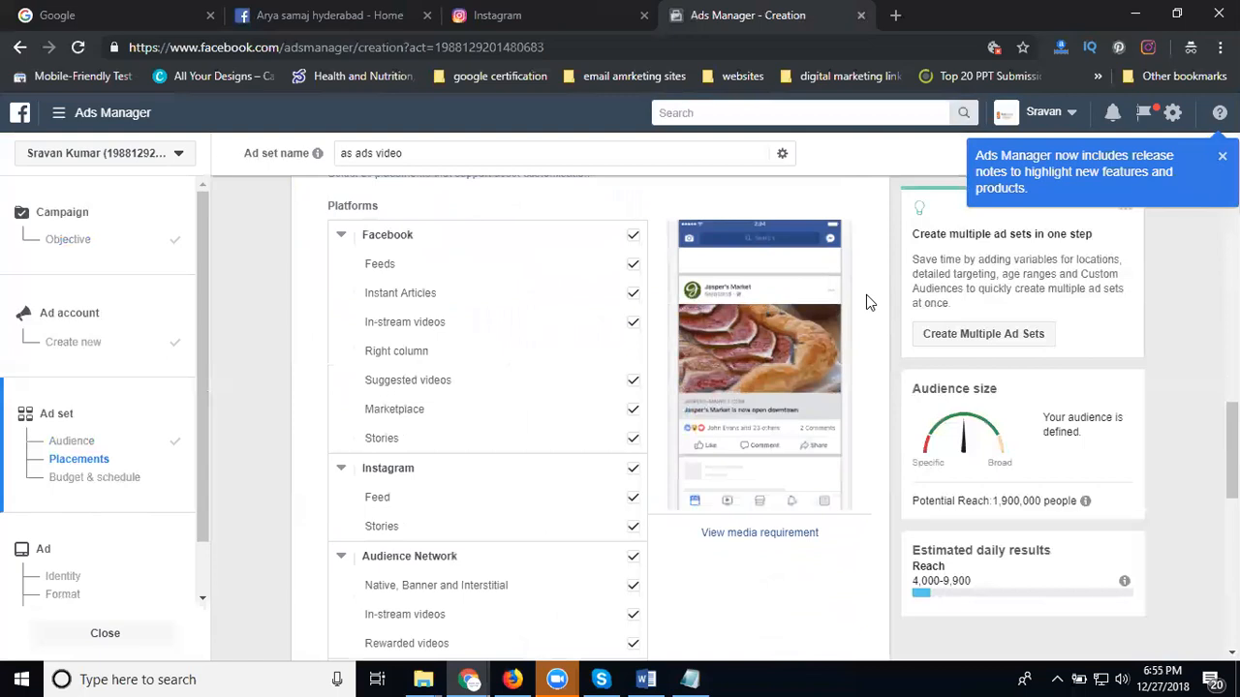
pyautogui.scroll(-1, 852, 305)
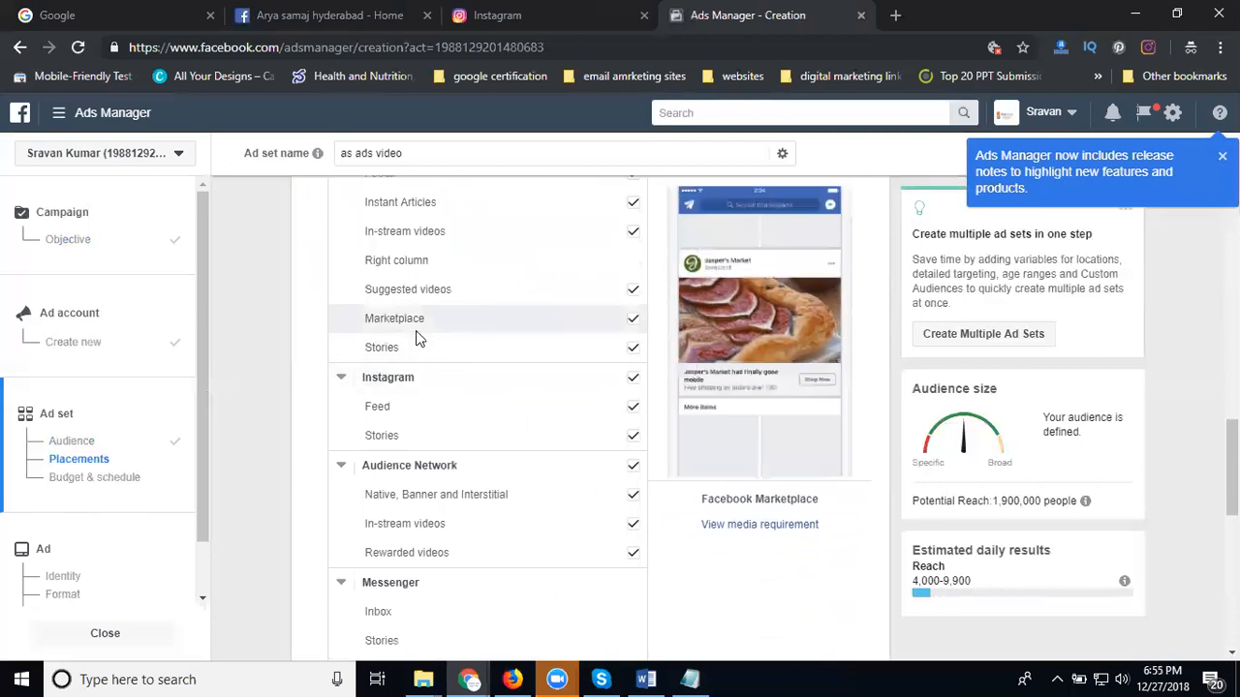
pyautogui.scroll(1, 415, 330)
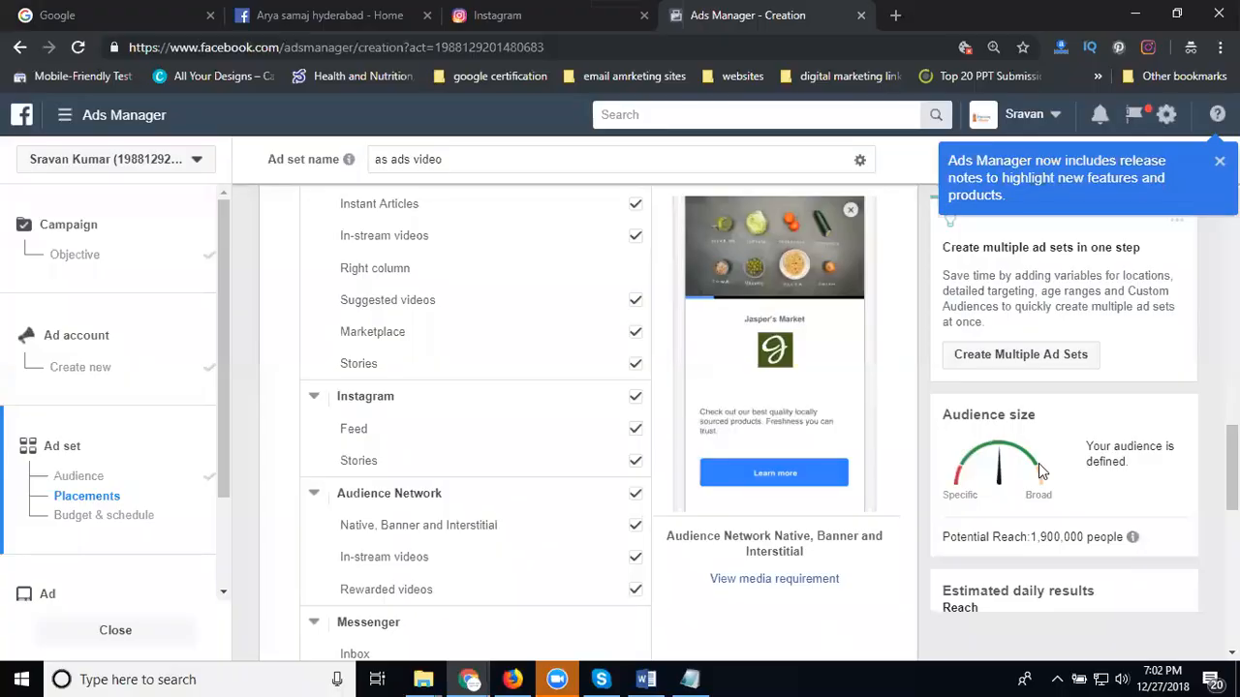
pyautogui.scroll(2, 463, 382)
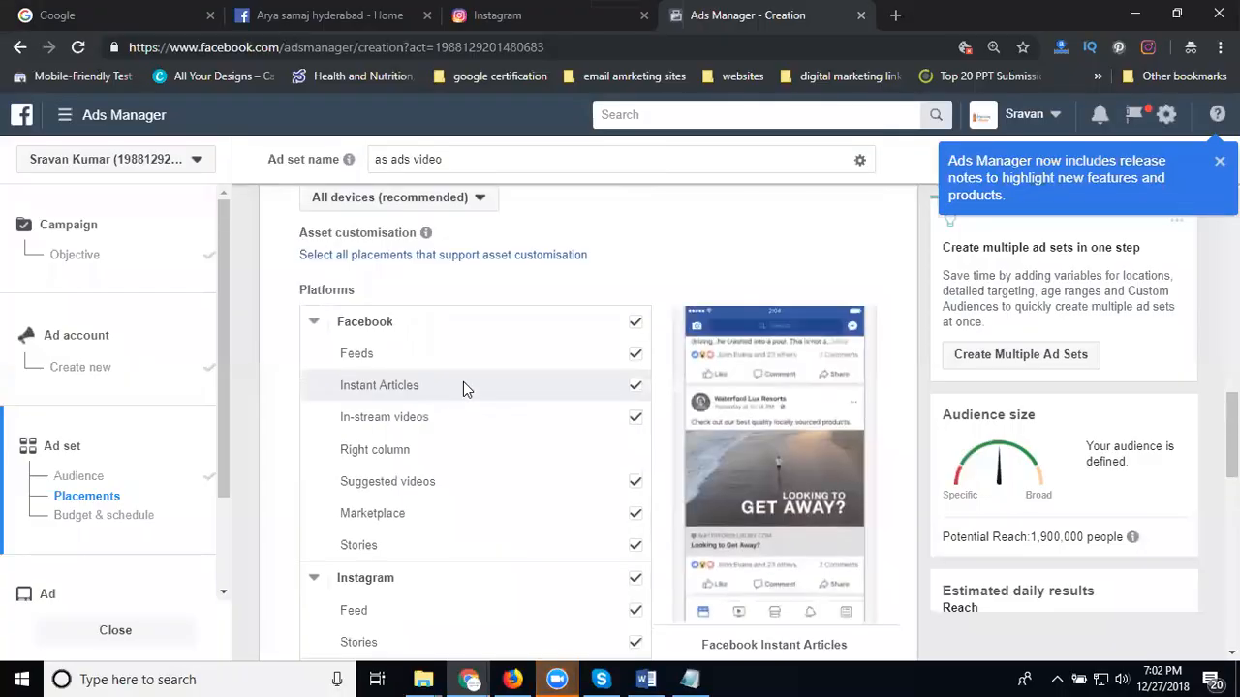
pyautogui.scroll(-3, 459, 359)
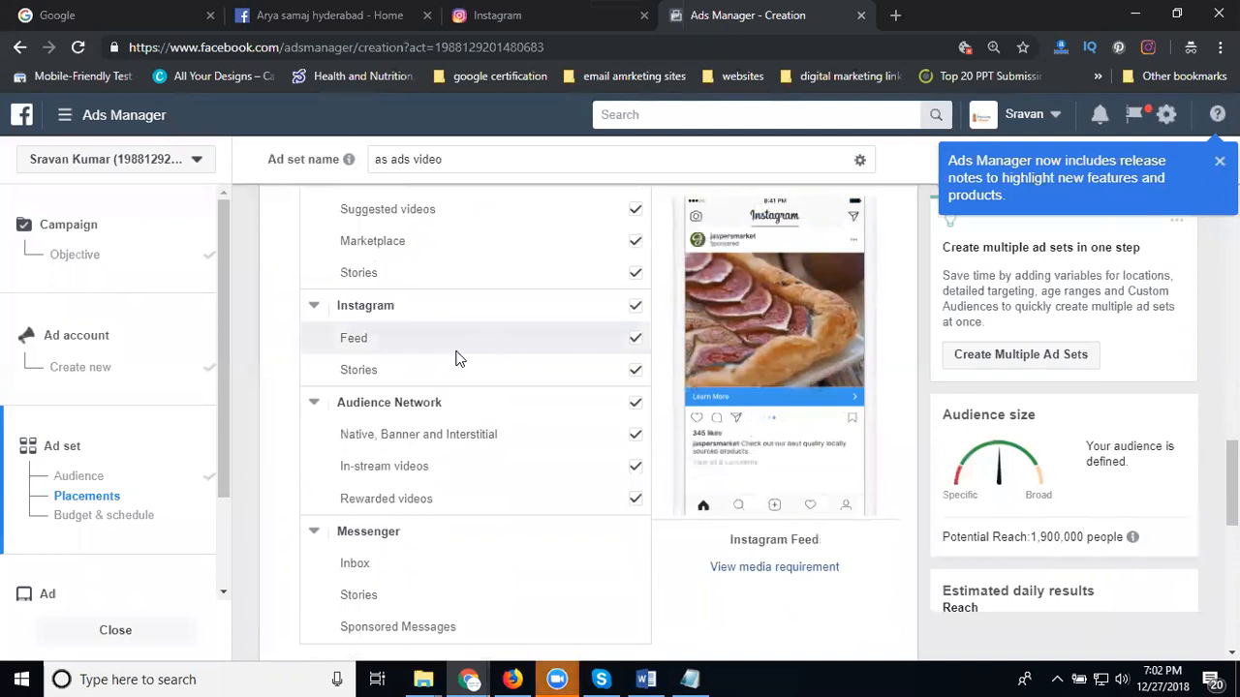
pyautogui.scroll(4, 461, 357)
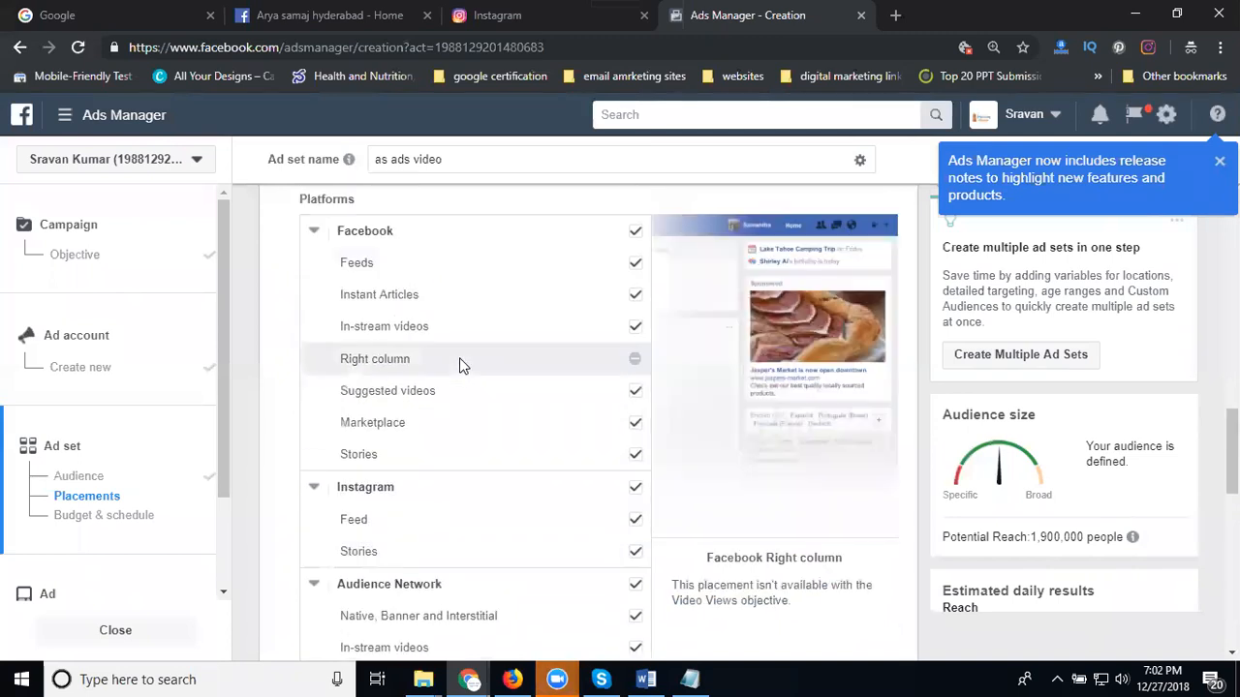
# - Try limiting the device types to Mobile only, and include Desktop again
pyautogui.click(368, 295)
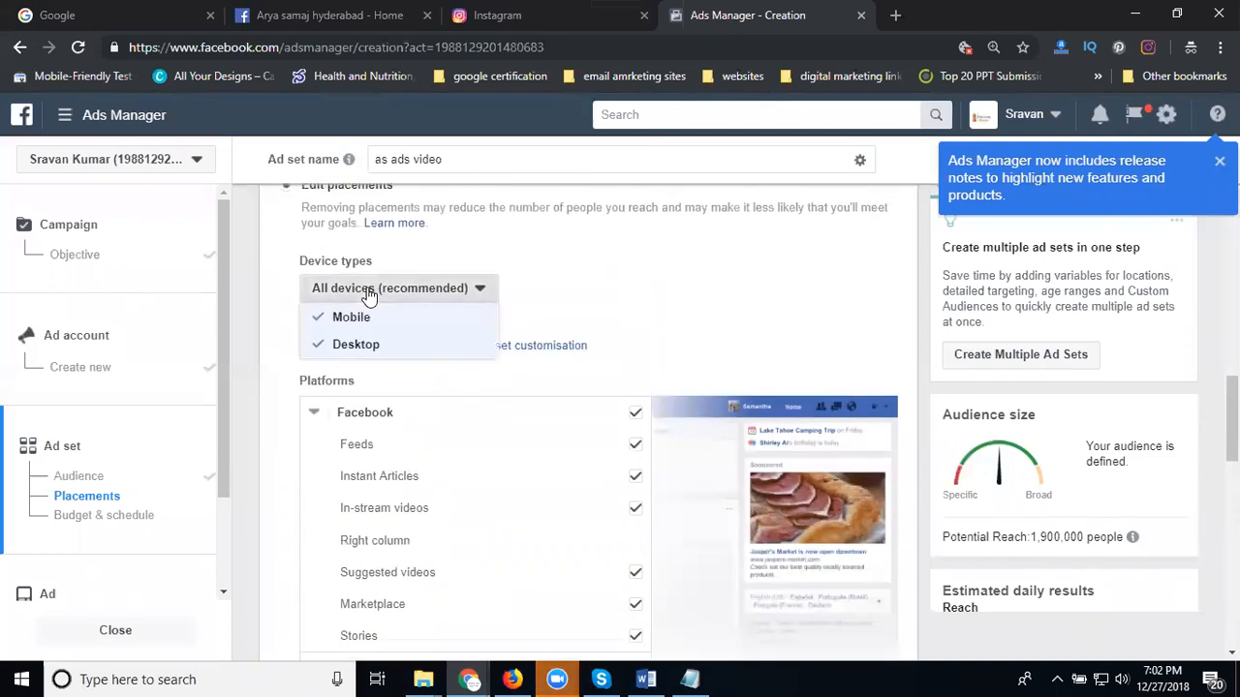
pyautogui.click(351, 346)
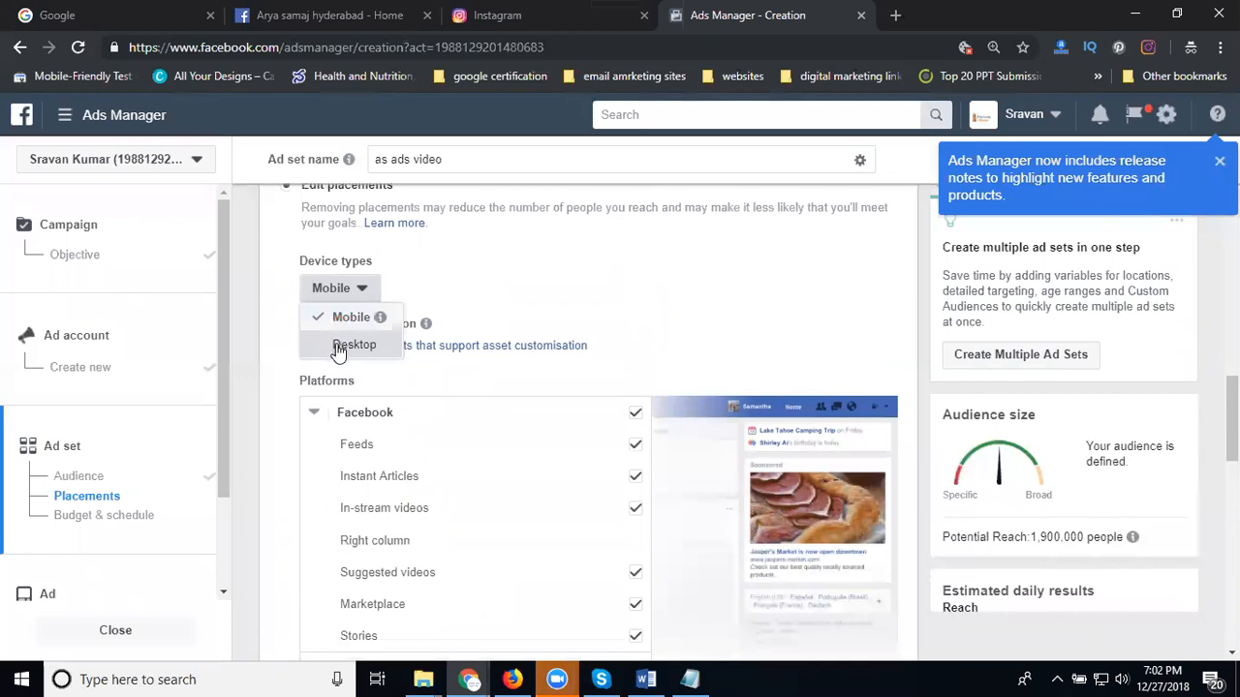
pyautogui.click(338, 345)
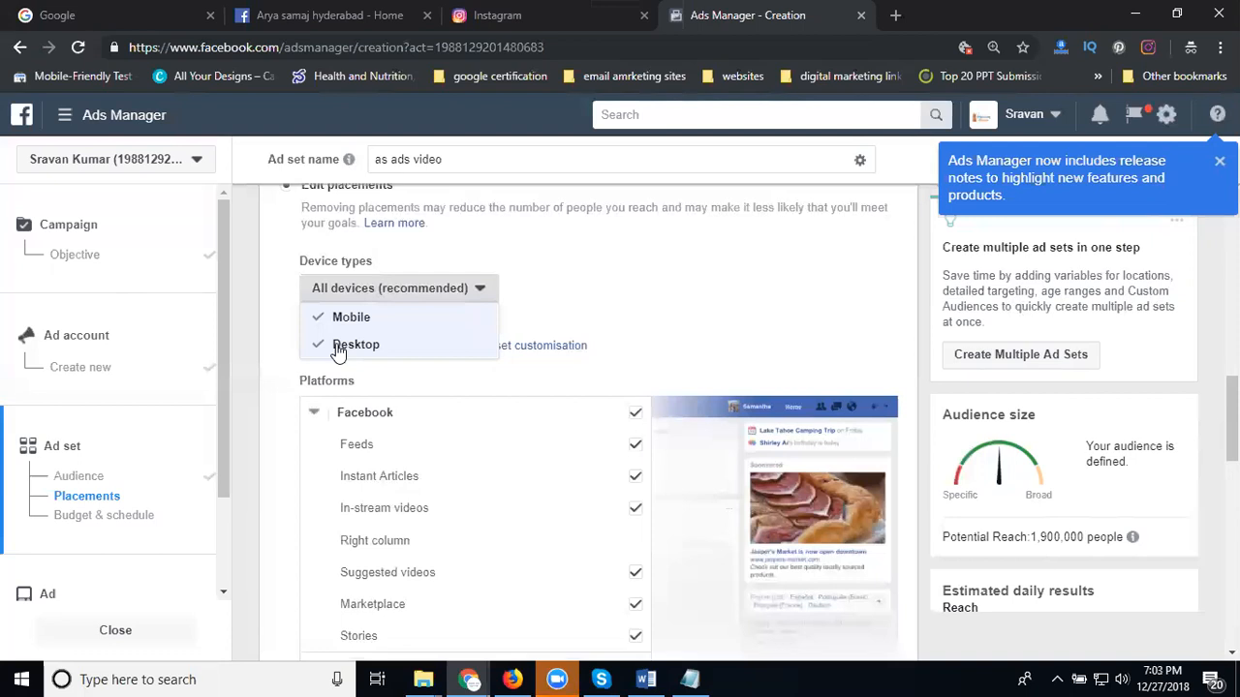
pyautogui.click(271, 325)
# - Return the ad set to Automatic placements (recommended)
pyautogui.scroll(2, 274, 326)
pyautogui.click(287, 280)
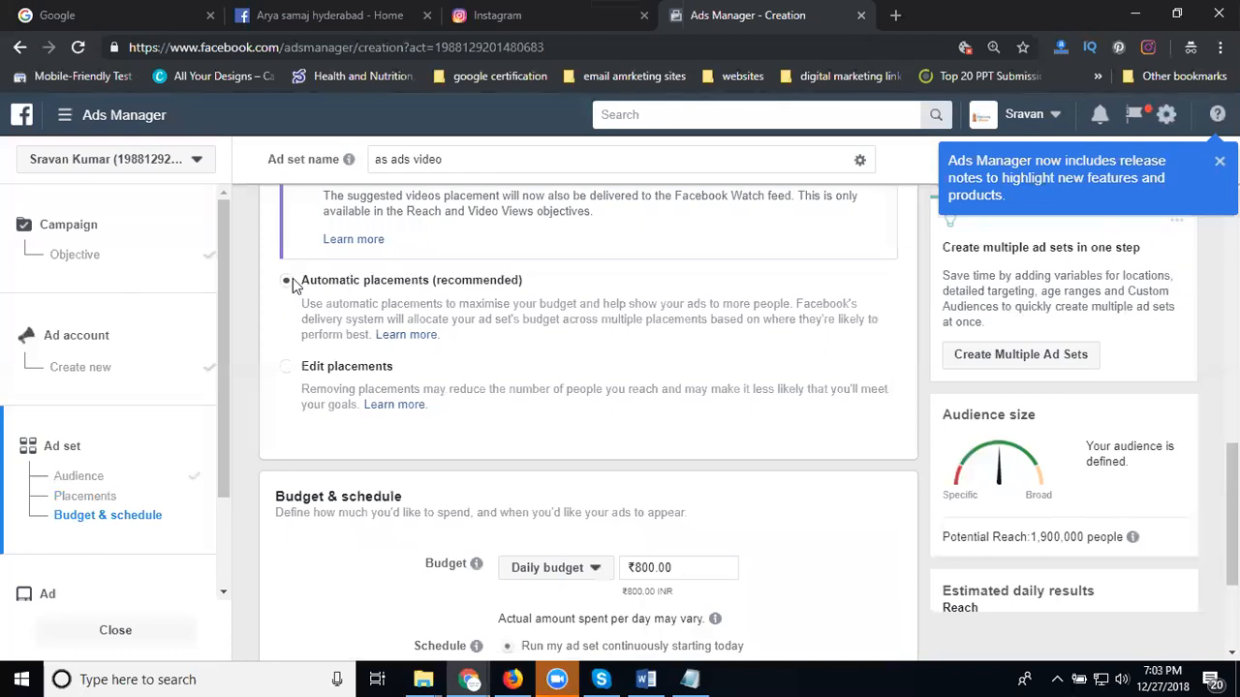
# - Try a daily budget of ₹30 for the ad set
pyautogui.scroll(-2, 290, 286)
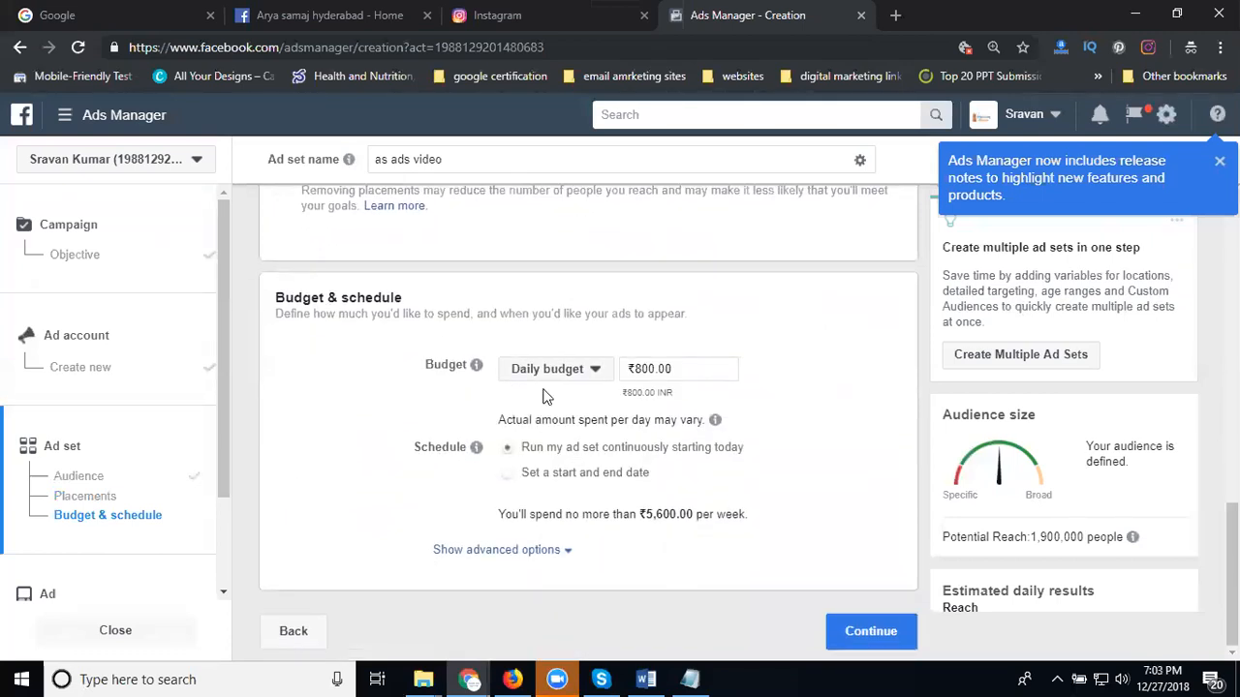
pyautogui.doubleClick(646, 367)
pyautogui.write('30')
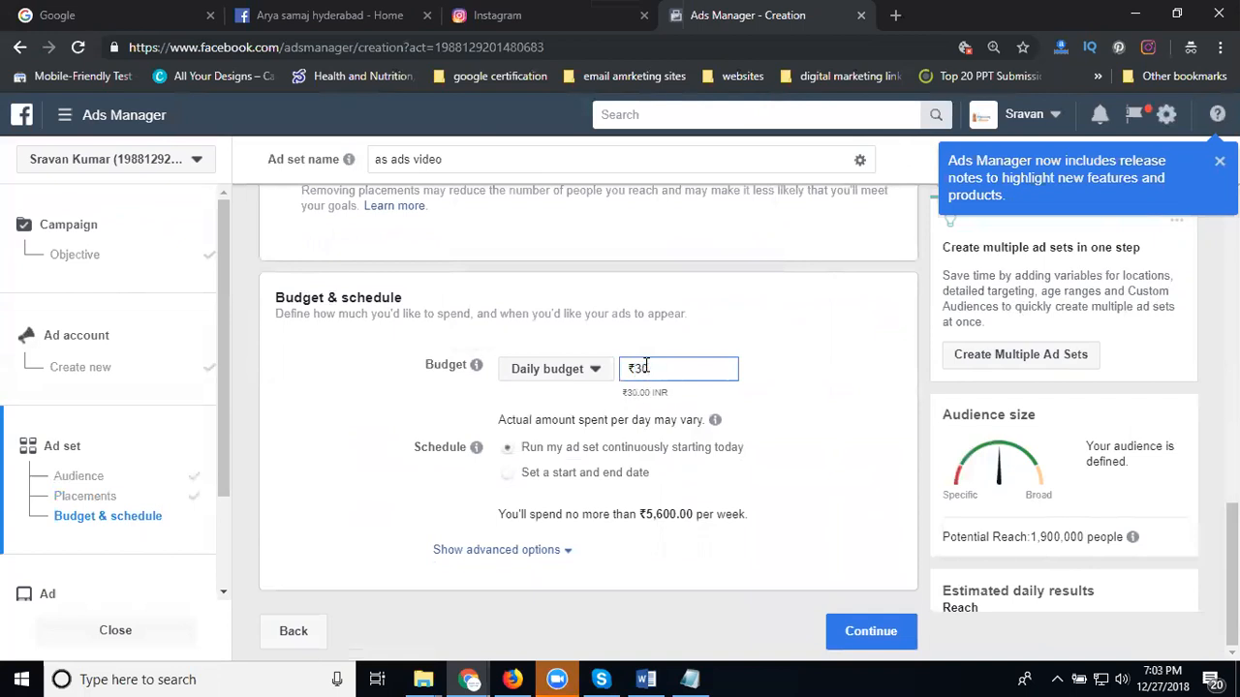
pyautogui.click(741, 326)
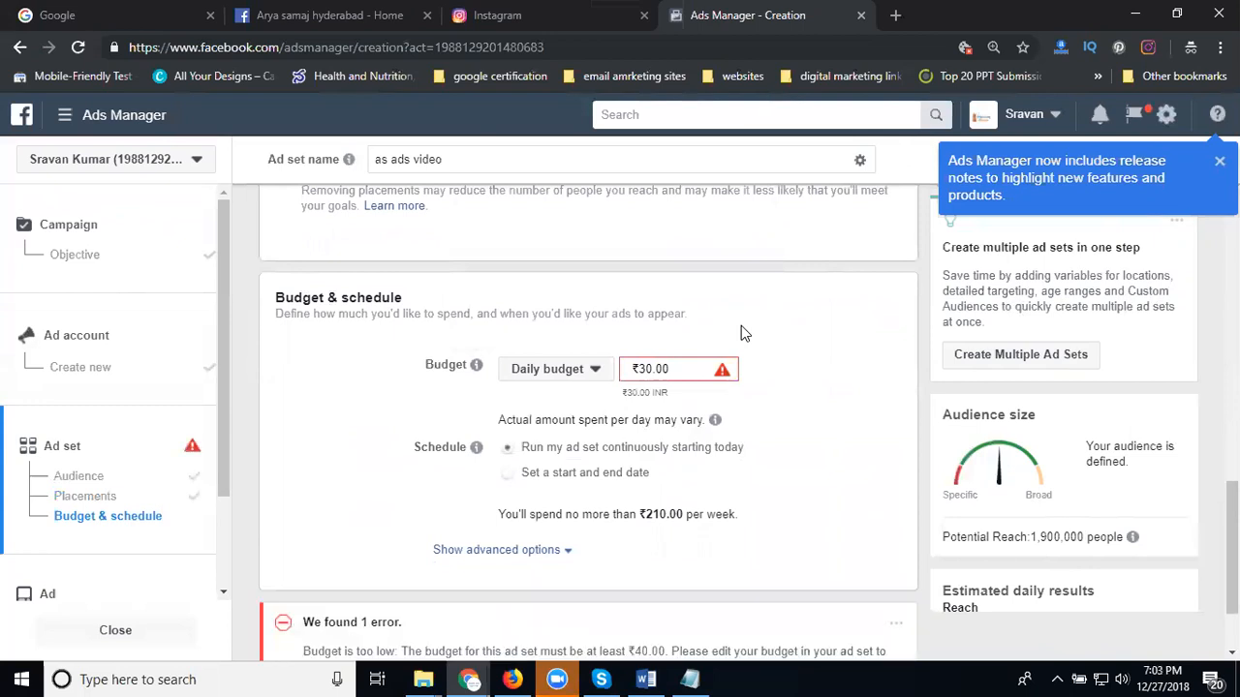
# - Set the ad set's daily budget to ₹40
pyautogui.click(658, 369)
pyautogui.tripleClick(658, 369)
pyautogui.write('40')
pyautogui.click(760, 330)
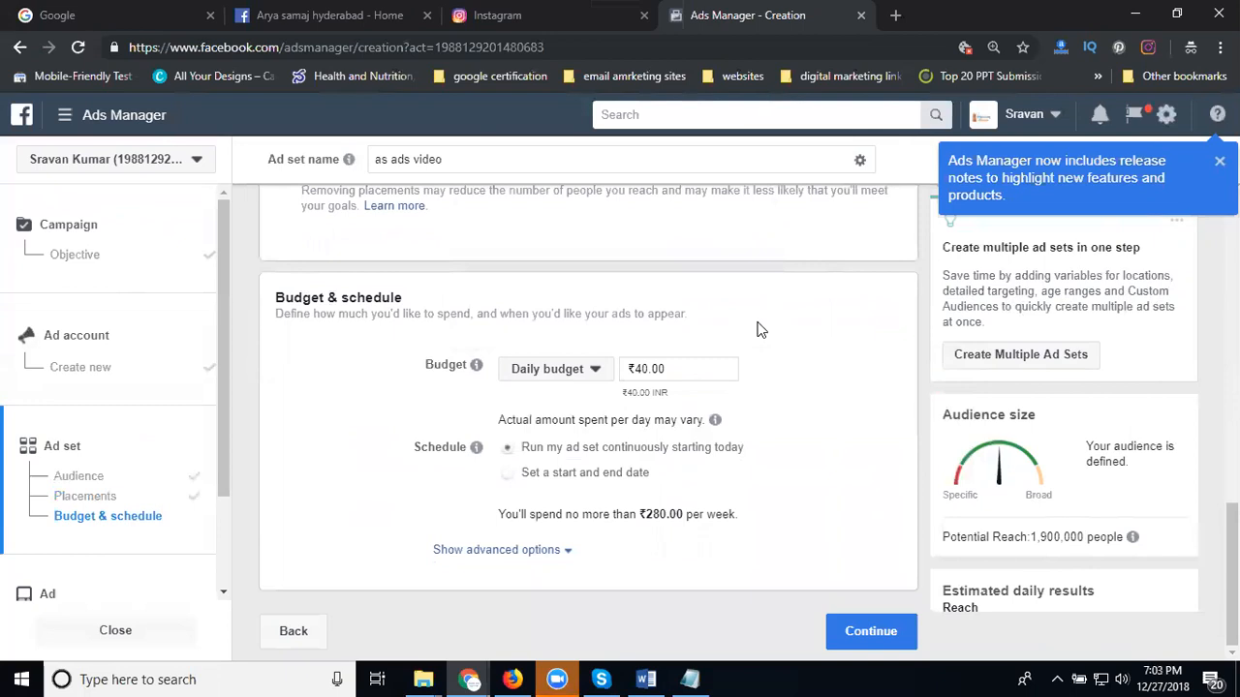
# - Set the ad set's daily budget to ₹50
pyautogui.doubleClick(671, 366)
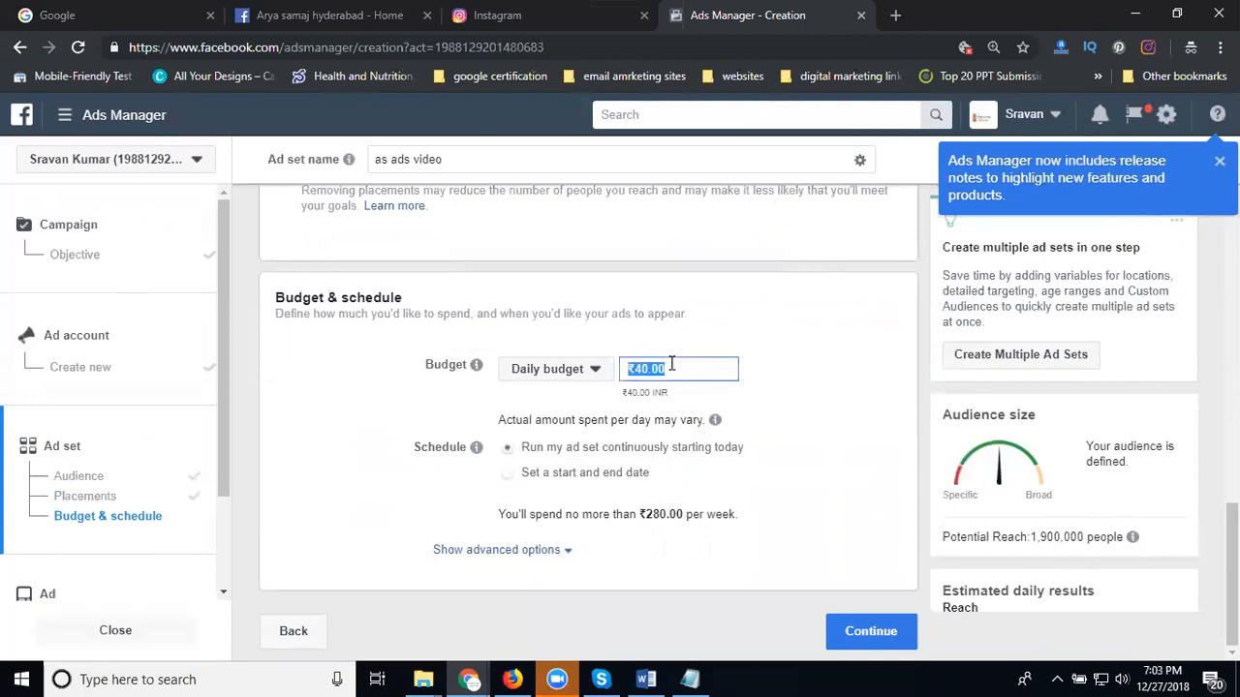
pyautogui.write('50')
pyautogui.click(755, 351)
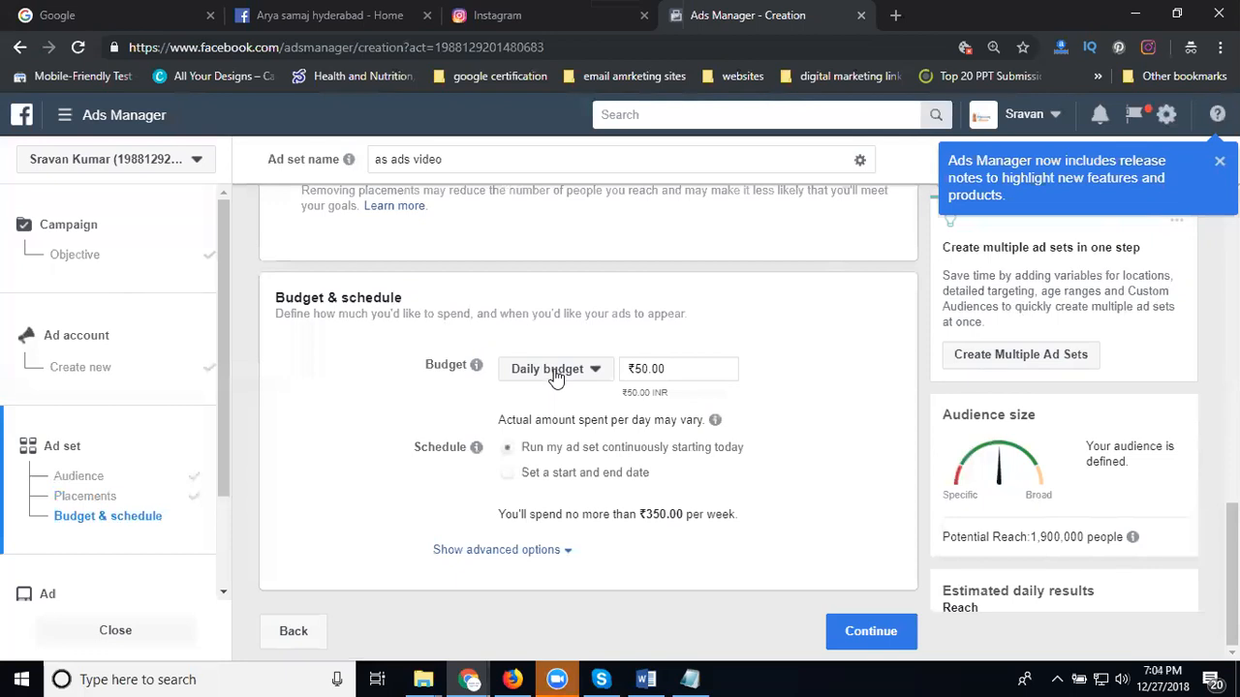
# - Try the lifetime budget option, and return to a daily budget with the ad set running continuously starting today
pyautogui.click(555, 376)
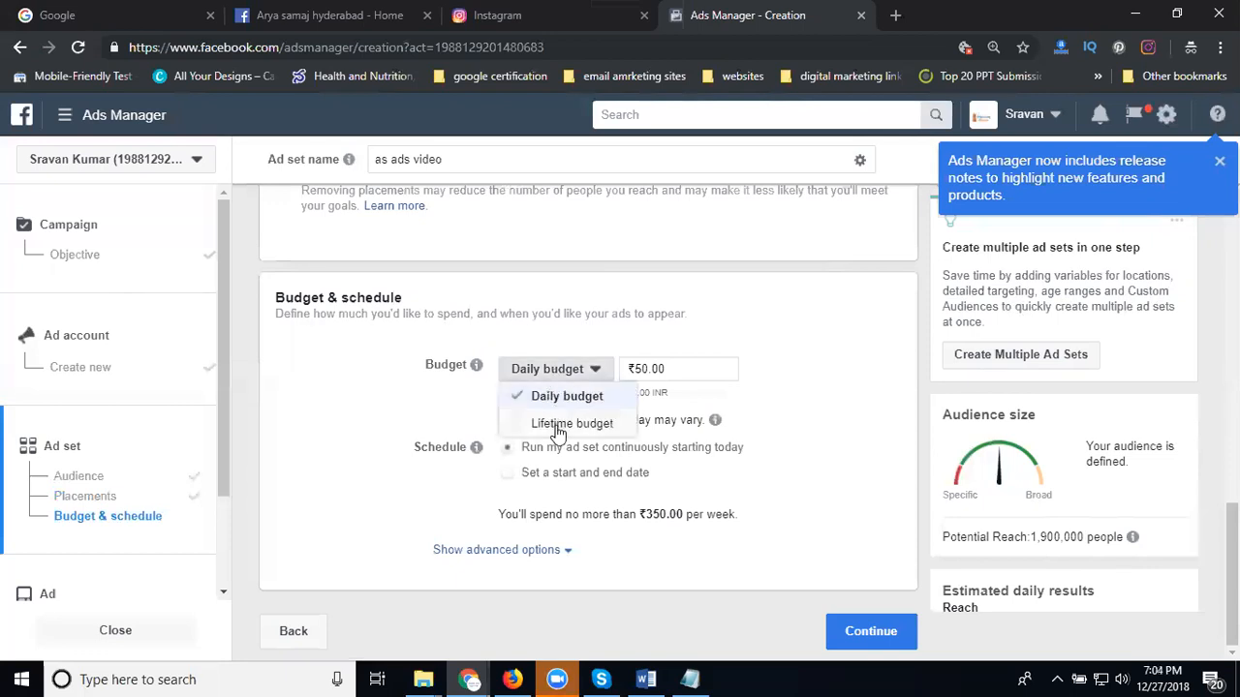
pyautogui.click(554, 422)
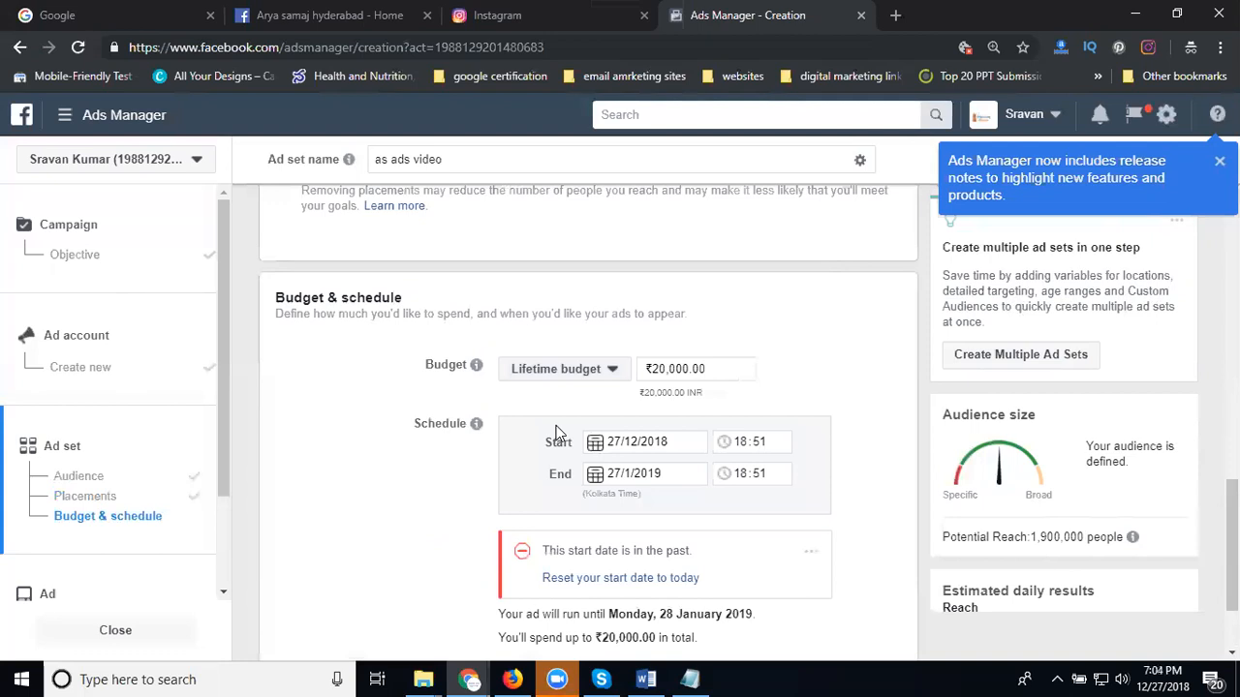
pyautogui.click(548, 378)
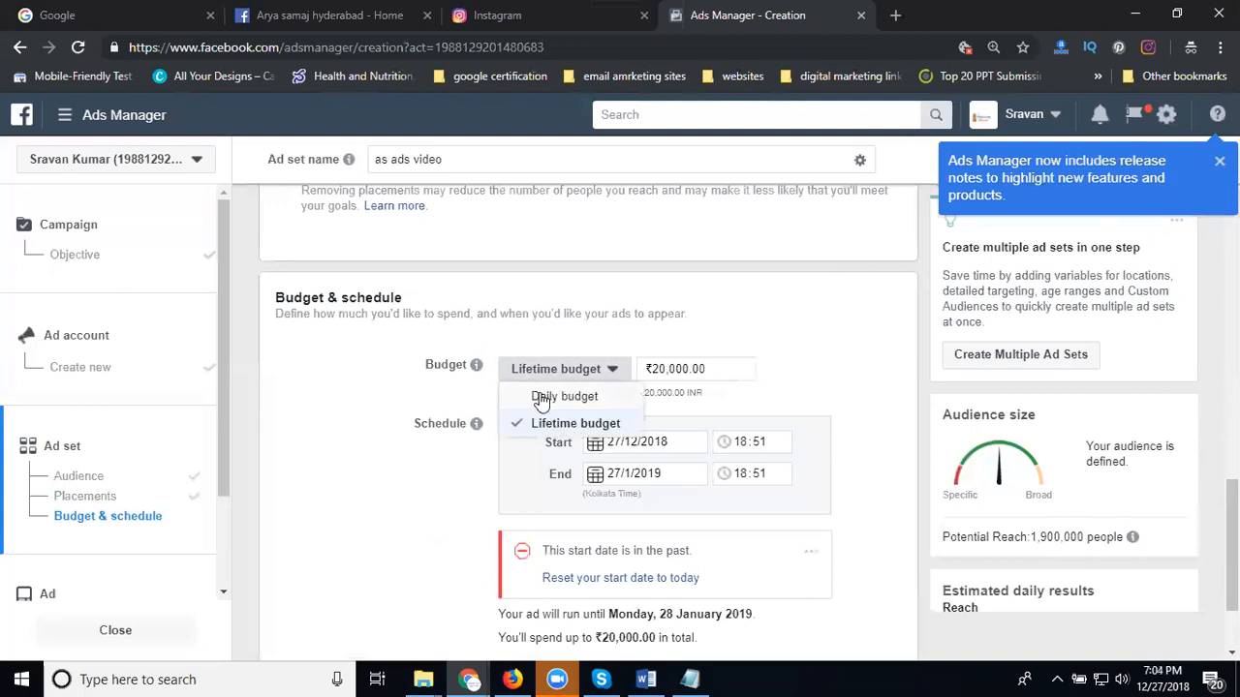
pyautogui.click(542, 398)
pyautogui.scroll(-2, 316, 419)
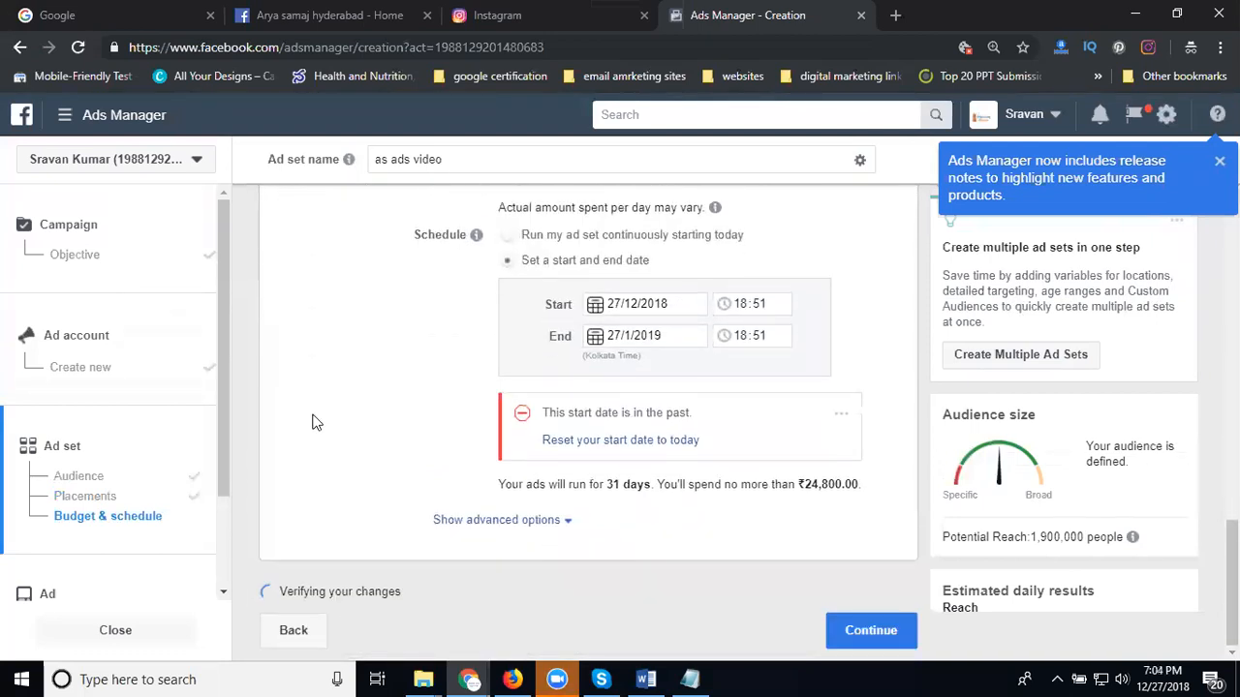
pyautogui.click(509, 266)
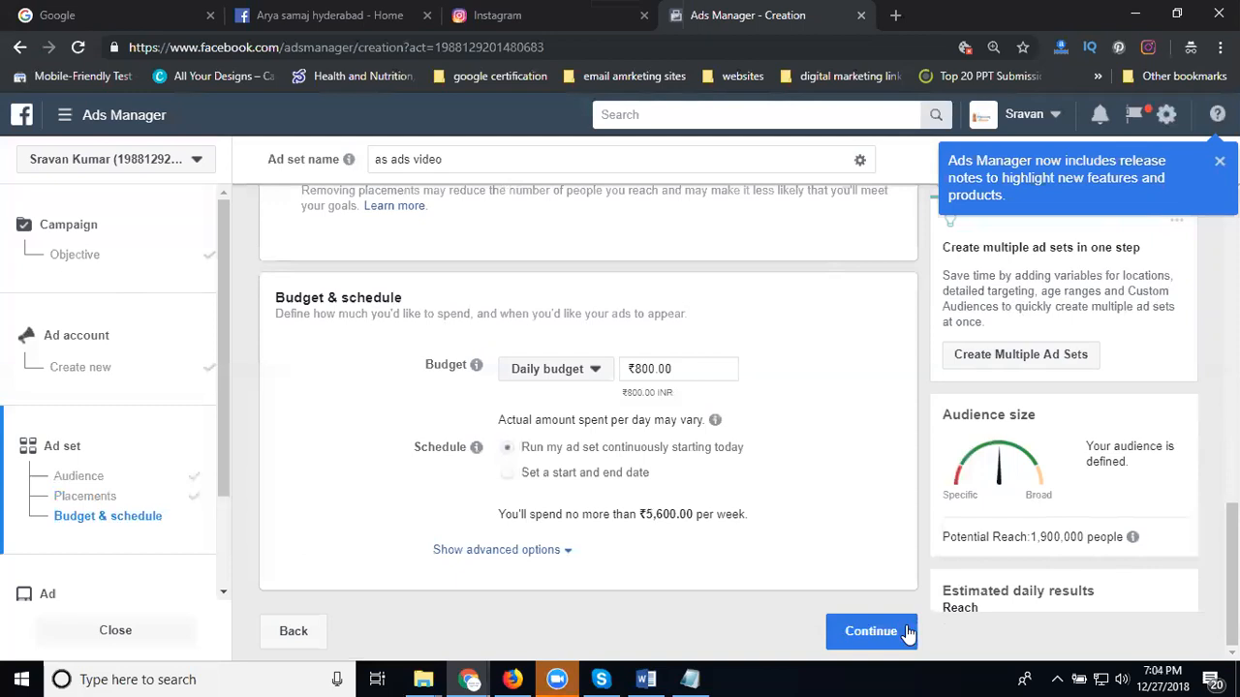
# - Continue from the ad set to the ad setup and review its identity and format options
pyautogui.click(877, 631)
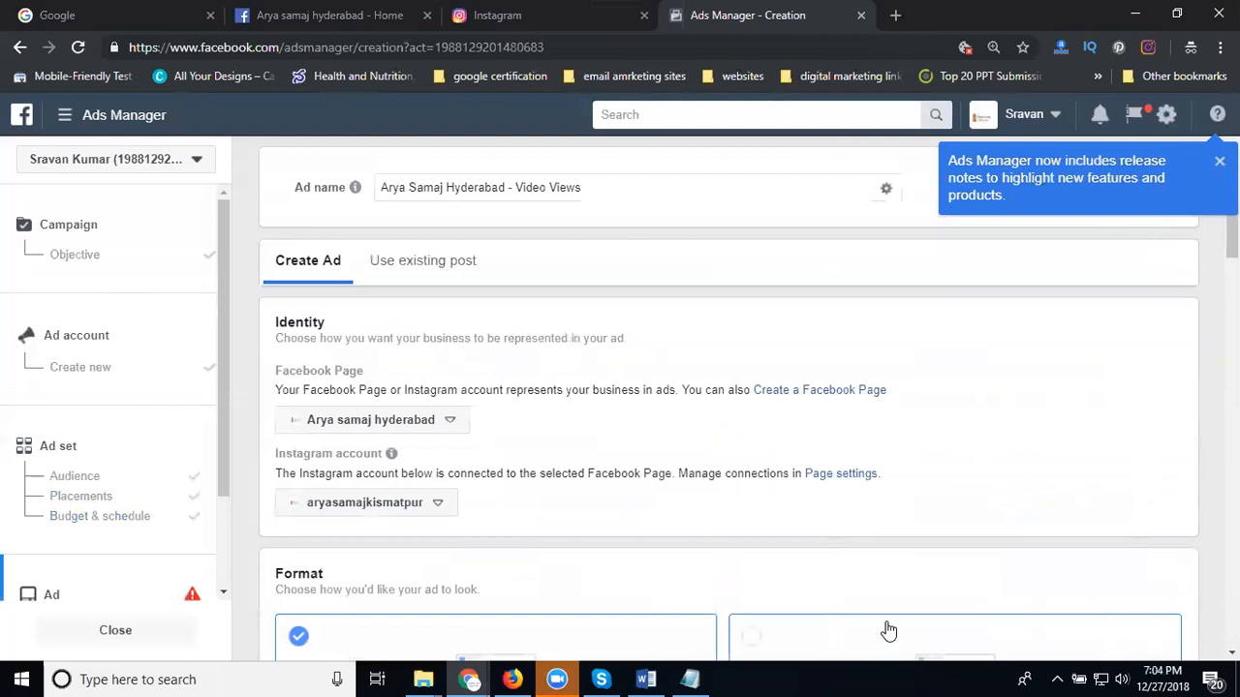
pyautogui.scroll(-1, 656, 387)
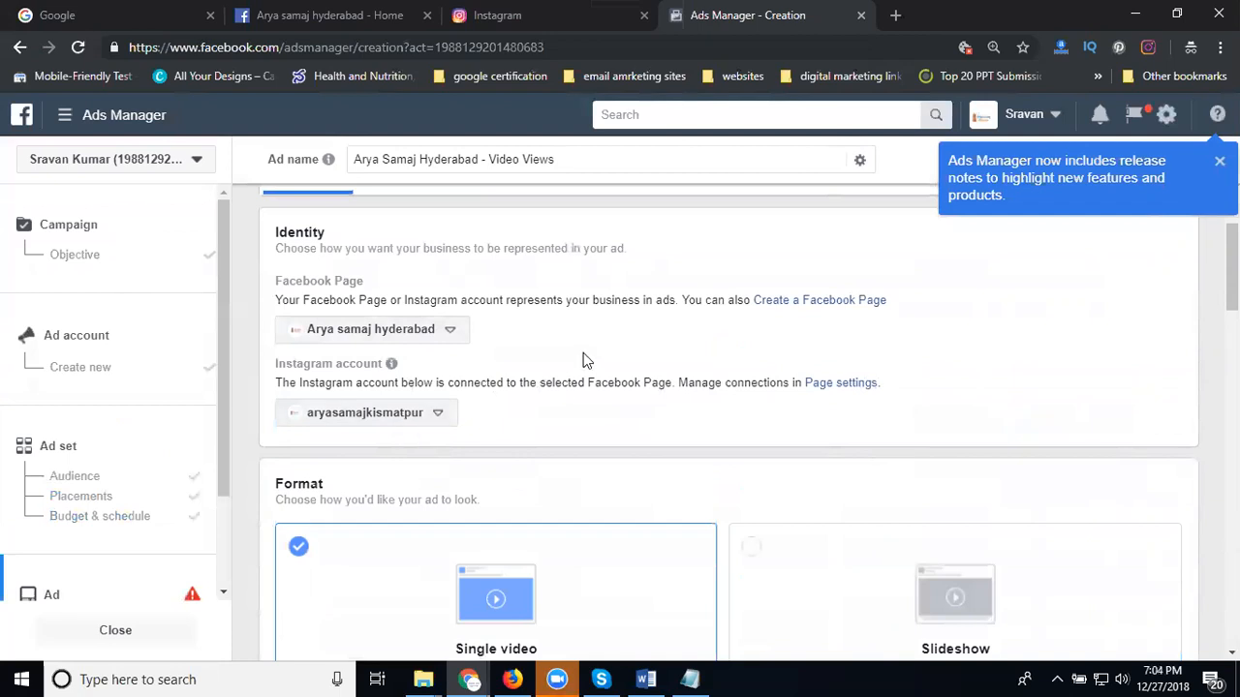
pyautogui.scroll(-2, 585, 360)
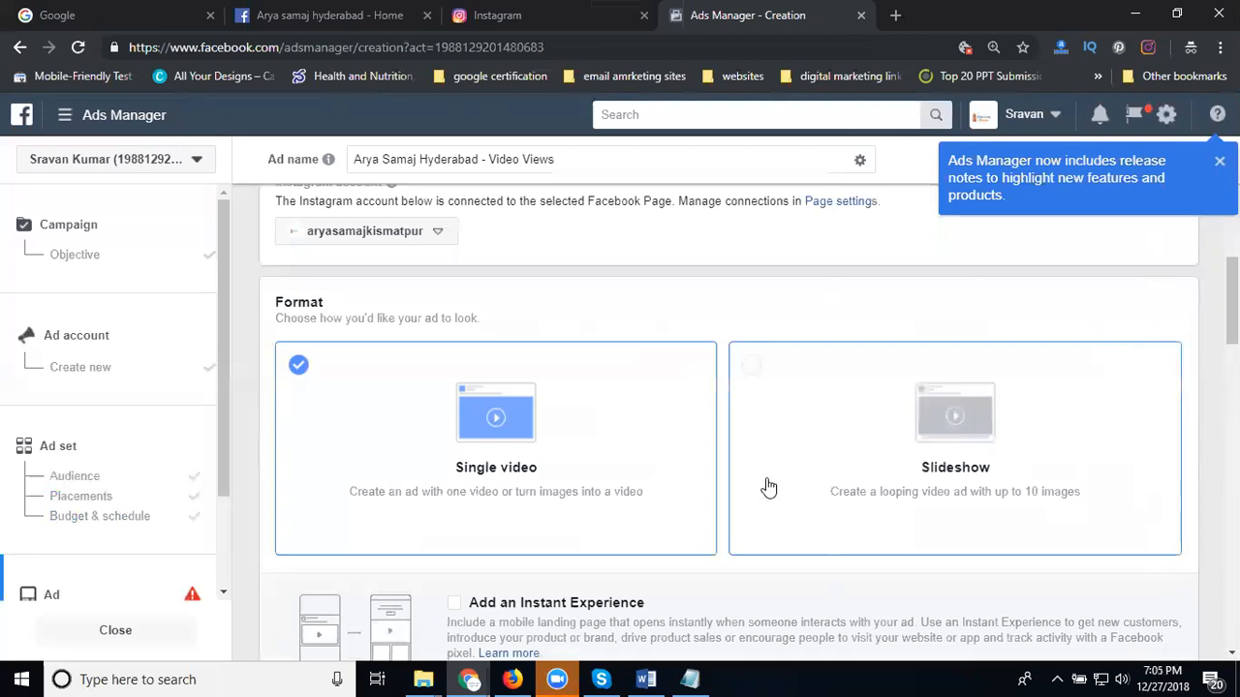
# - Upload the Arya Samaj marriage video from the arya samaj kismatpur folder under final projects as the ad's video
pyautogui.scroll(-5, 578, 450)
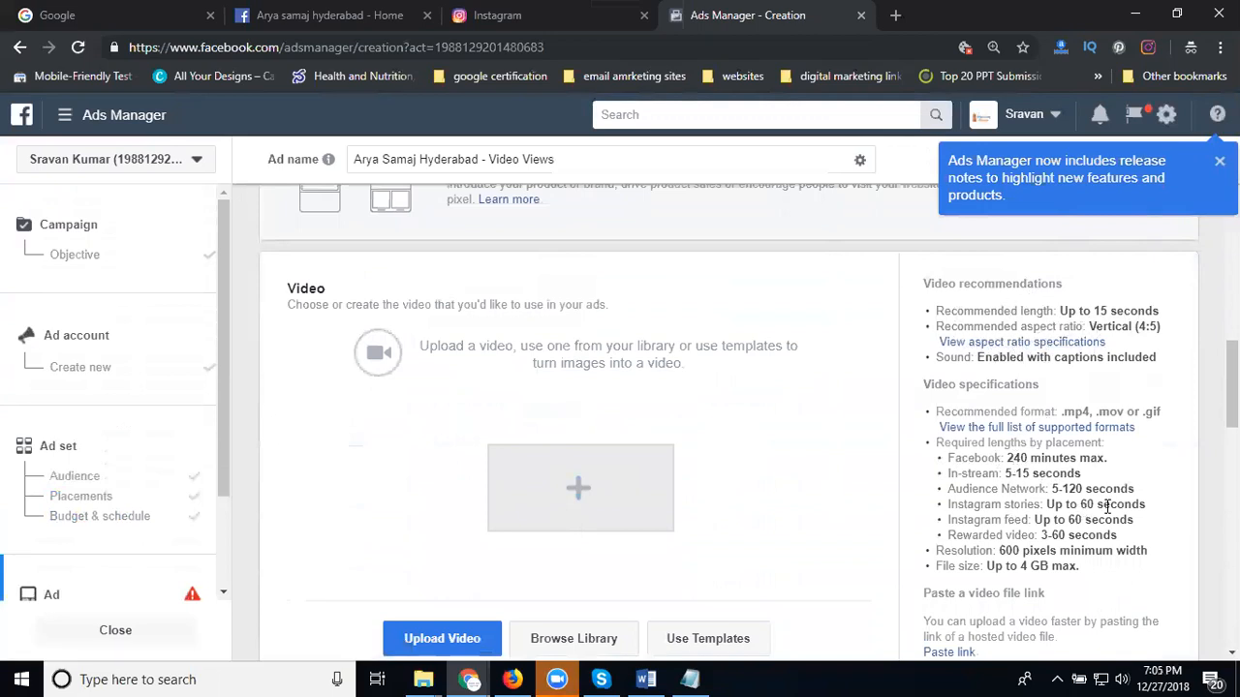
pyautogui.click(616, 512)
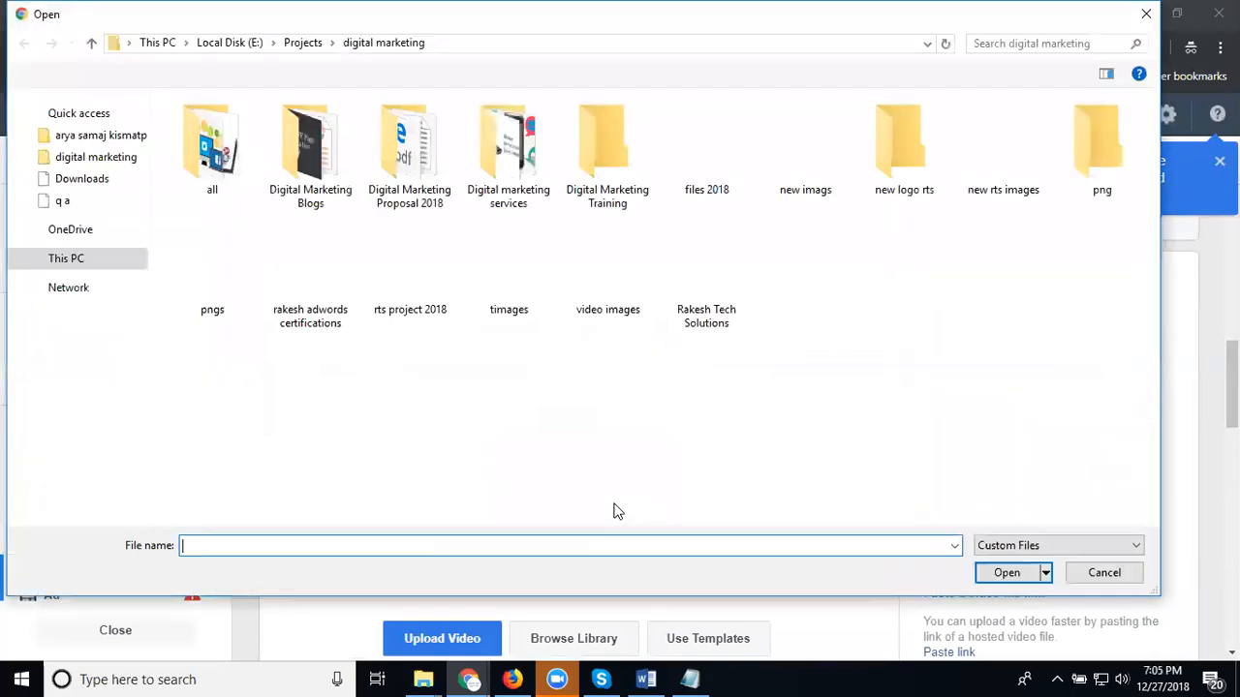
pyautogui.click(299, 48)
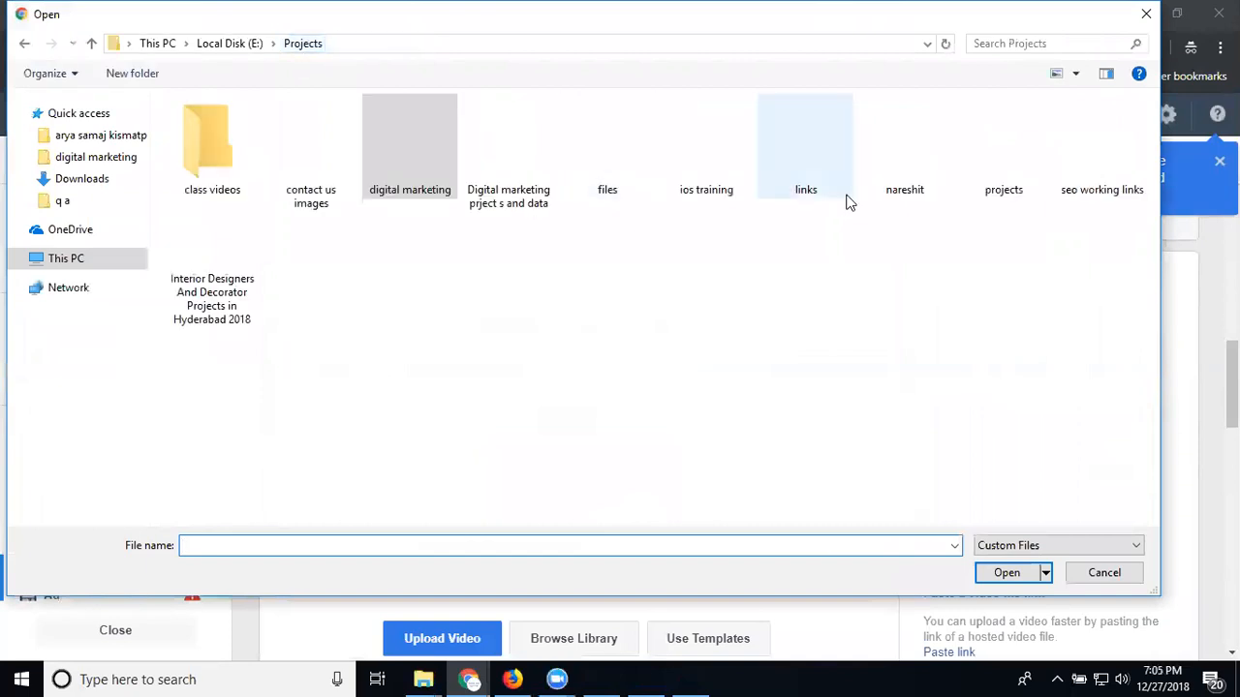
pyautogui.click(999, 169)
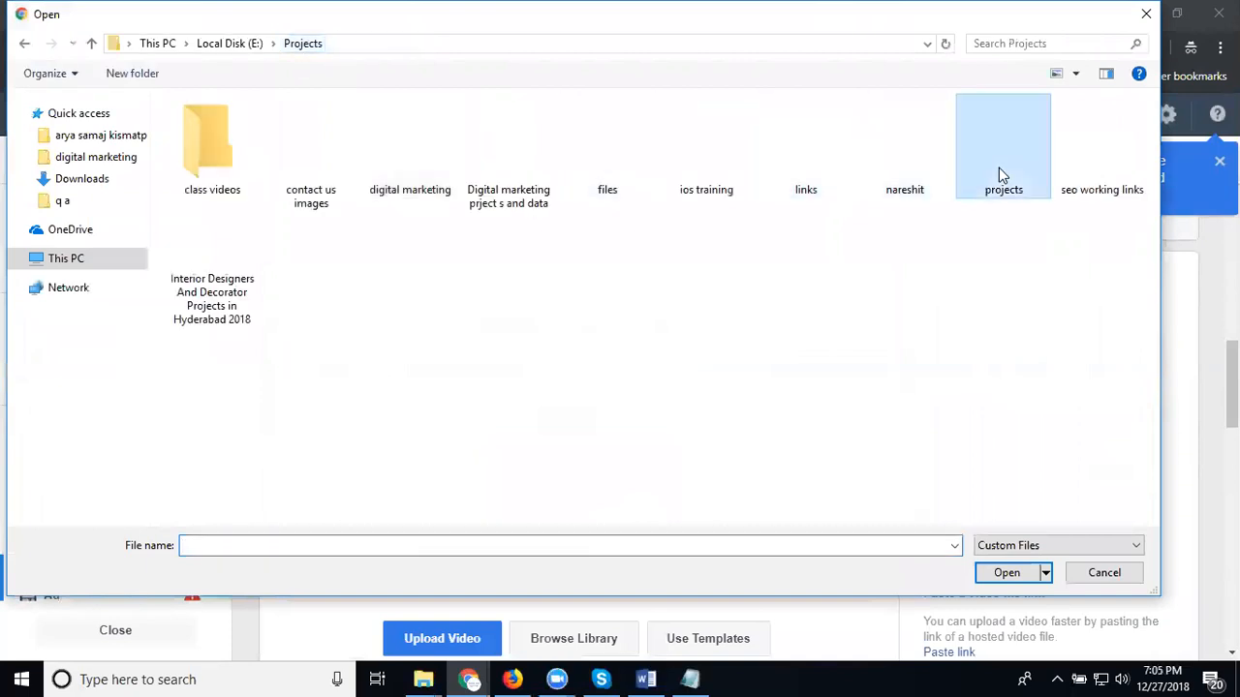
pyautogui.doubleClick(999, 168)
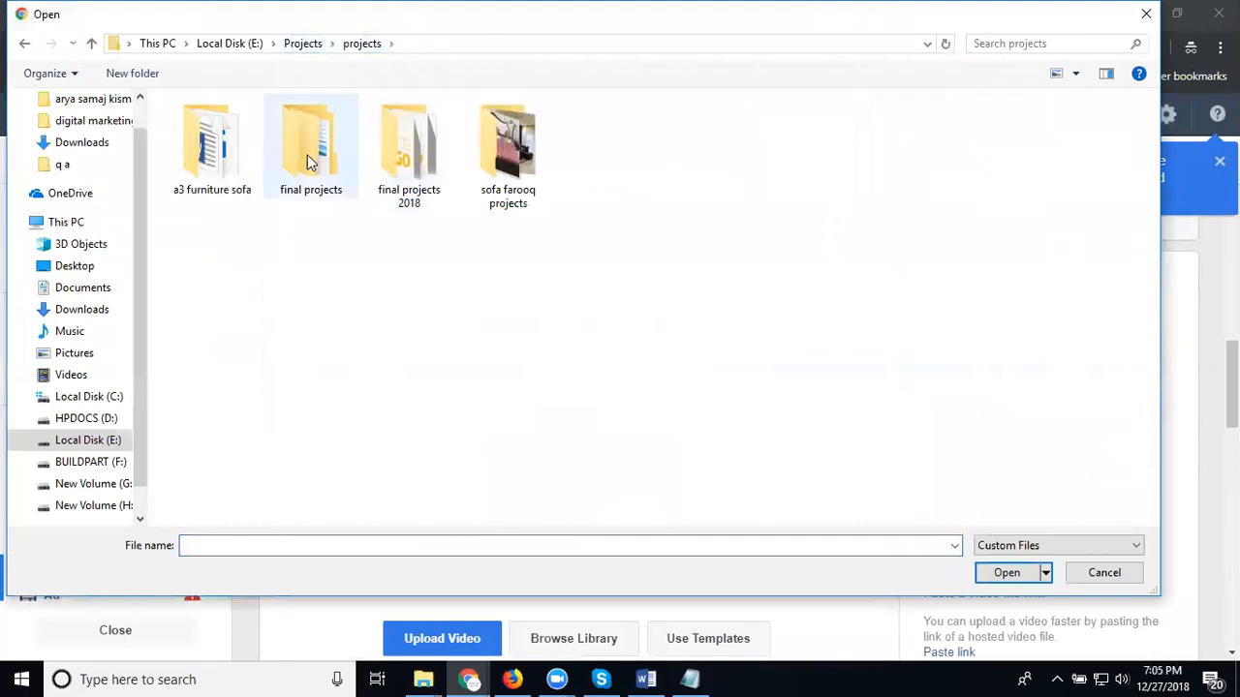
pyautogui.doubleClick(306, 160)
pyautogui.doubleClick(306, 160)
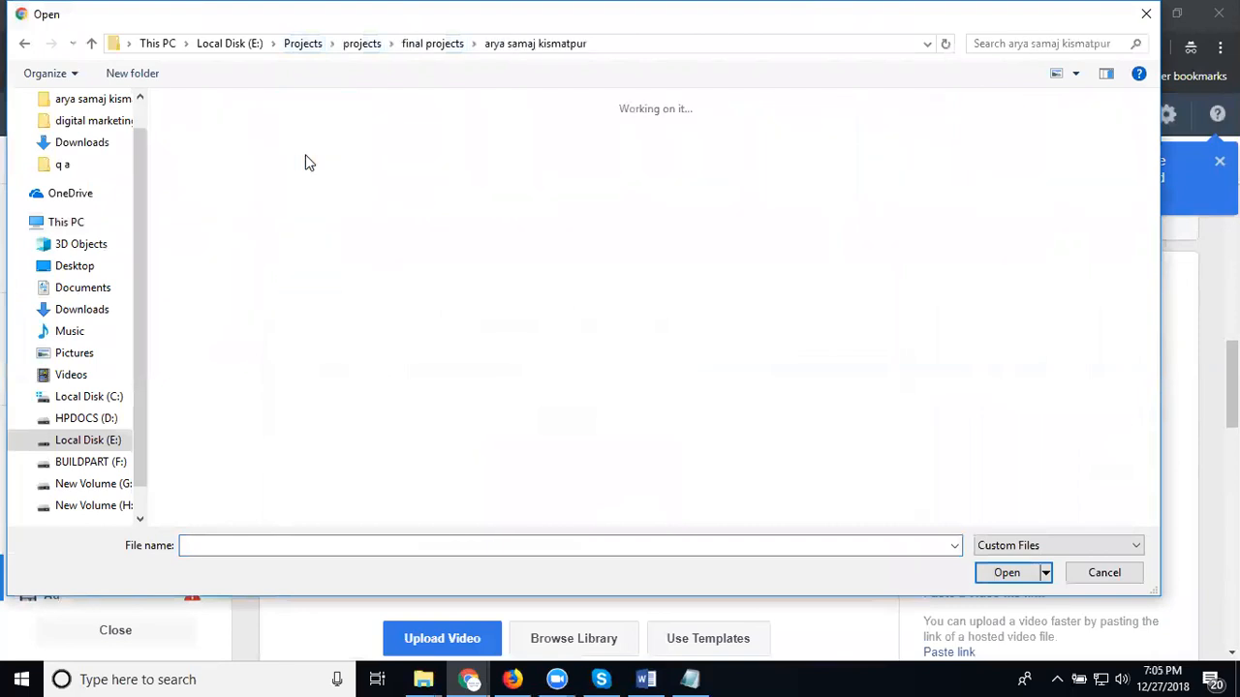
pyautogui.doubleClick(412, 217)
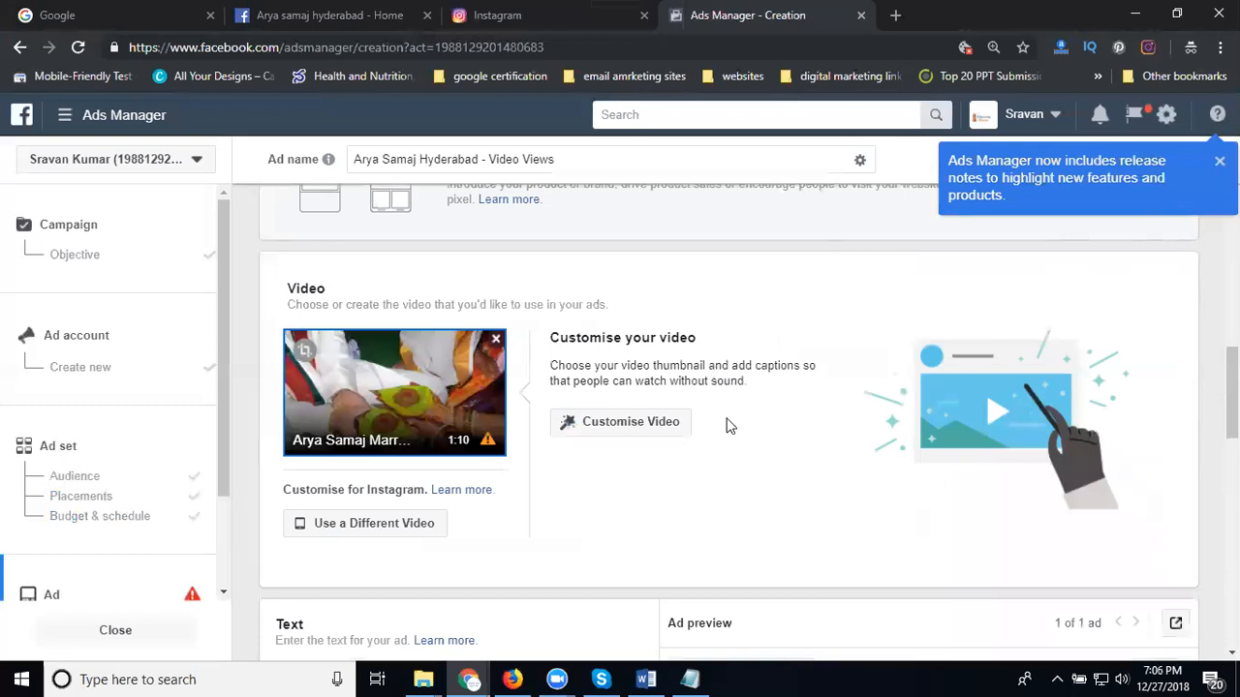
# - Check the uploaded video's warning for the placements and length limits it affects
pyautogui.scroll(-2, 740, 456)
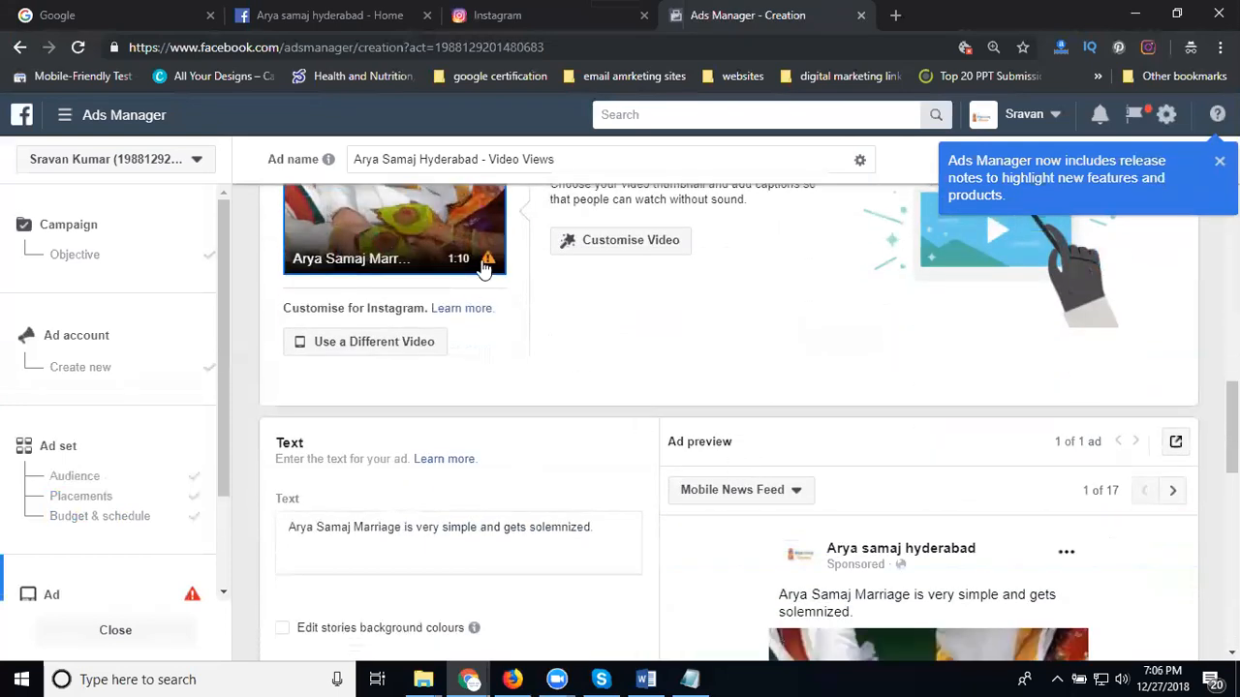
pyautogui.moveTo(489, 262)
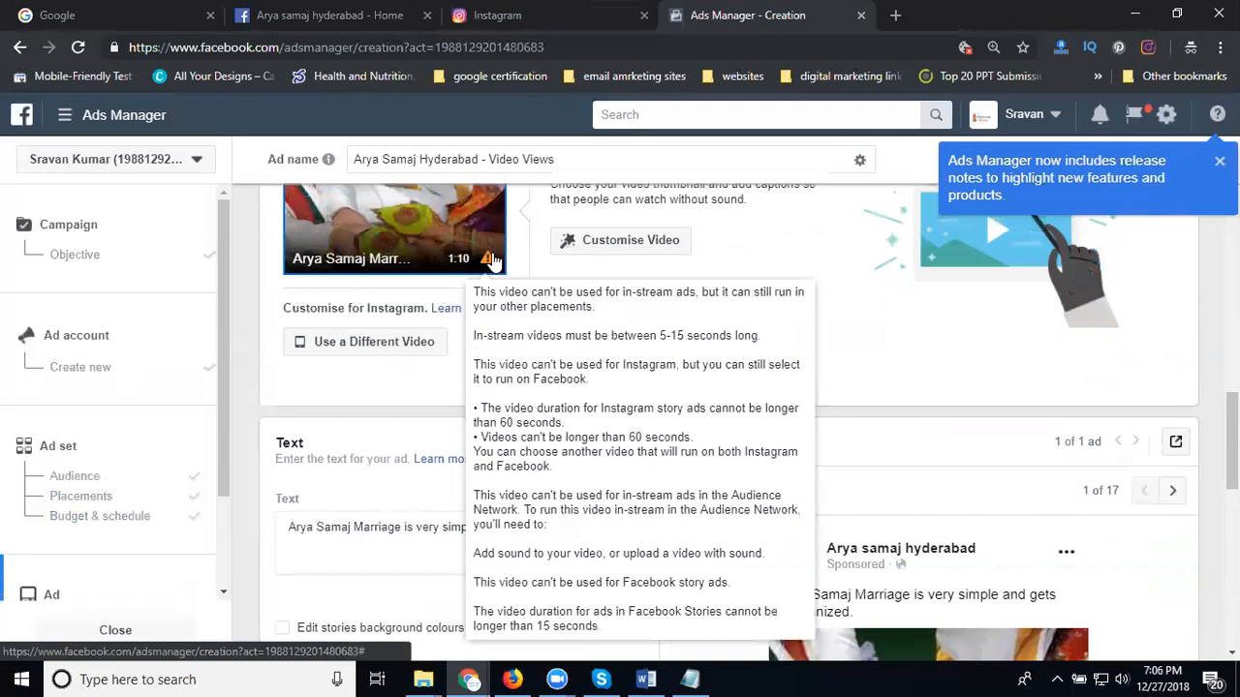
pyautogui.scroll(-2, 841, 335)
pyautogui.scroll(-2, 812, 326)
pyautogui.scroll(2, 783, 358)
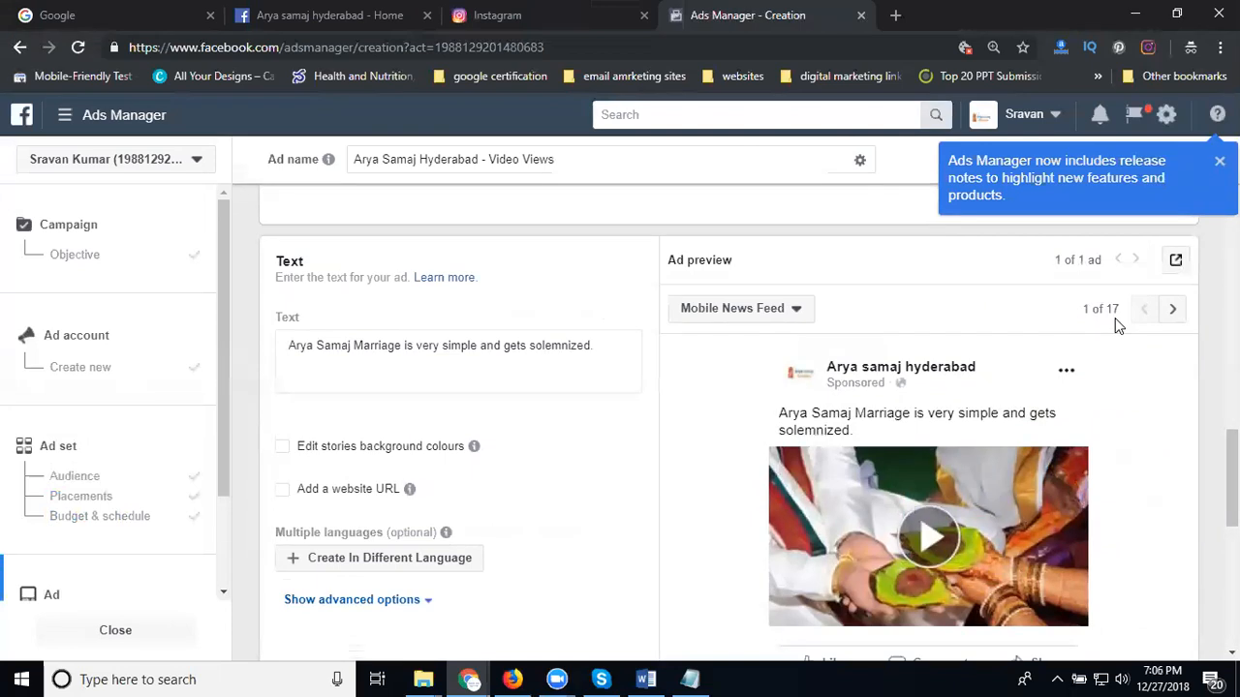
# - Go through the ad previews for the Facebook and Instagram placements, from Desktop News Feed to Instagram stories
pyautogui.click(1174, 310)
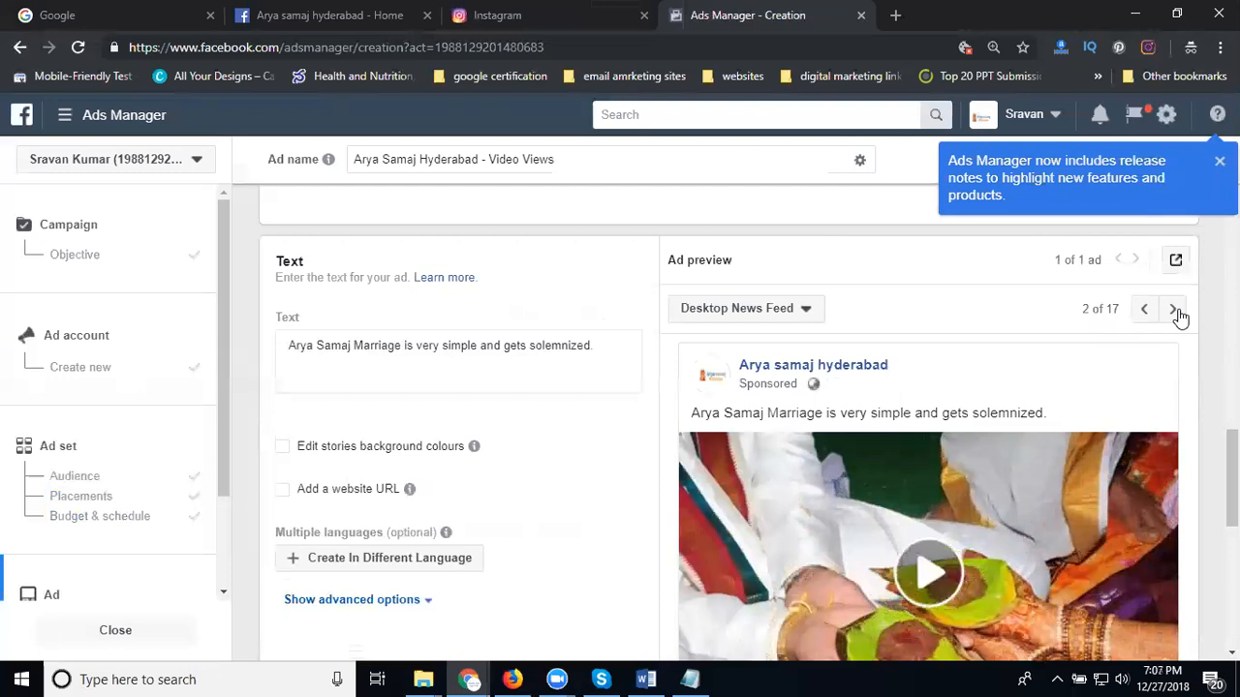
pyautogui.click(1174, 310)
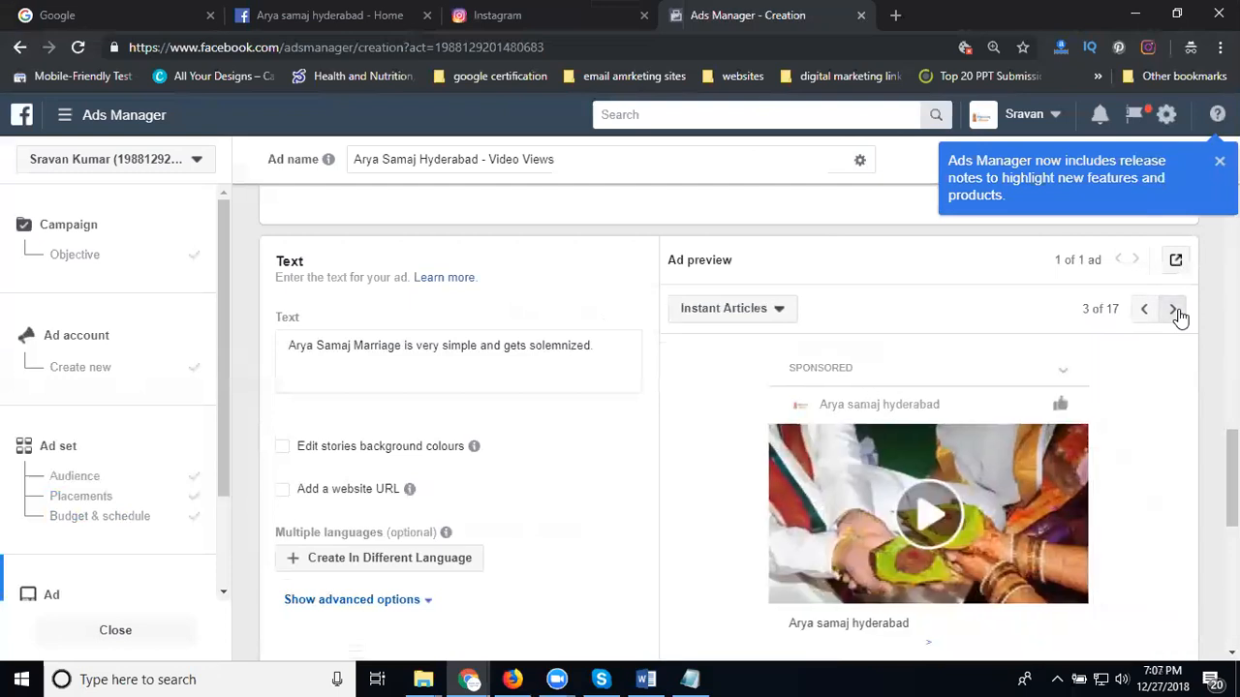
pyautogui.click(1173, 310)
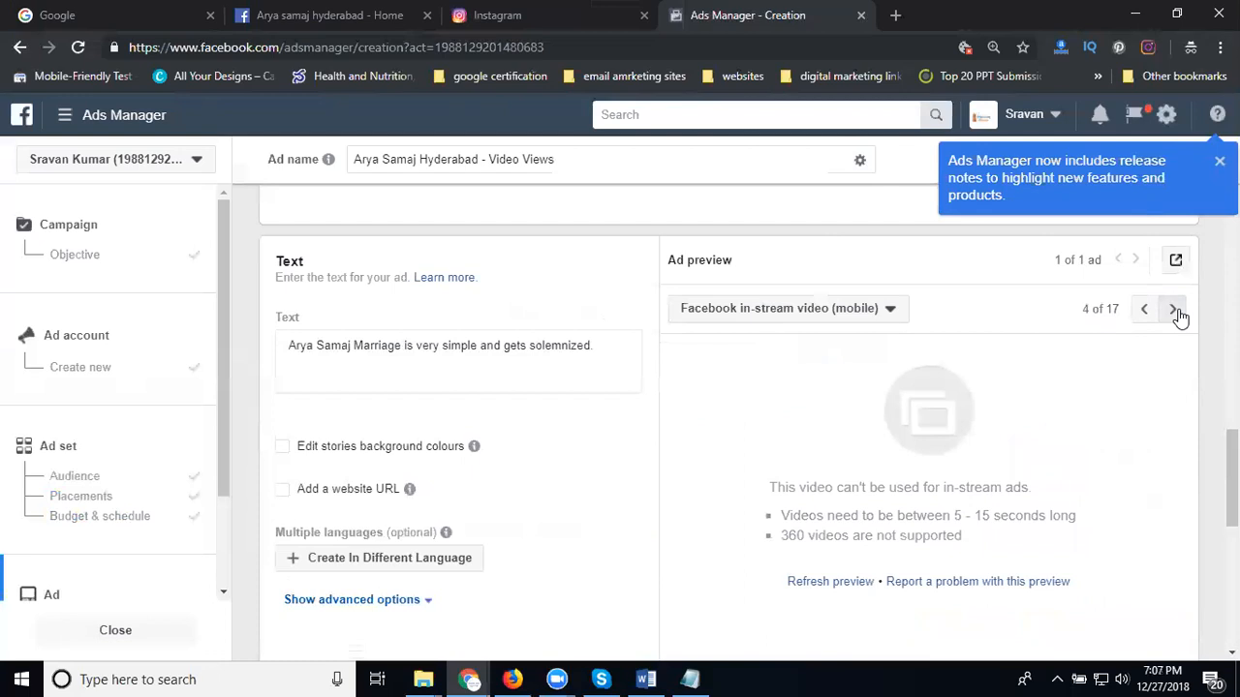
pyautogui.click(1174, 311)
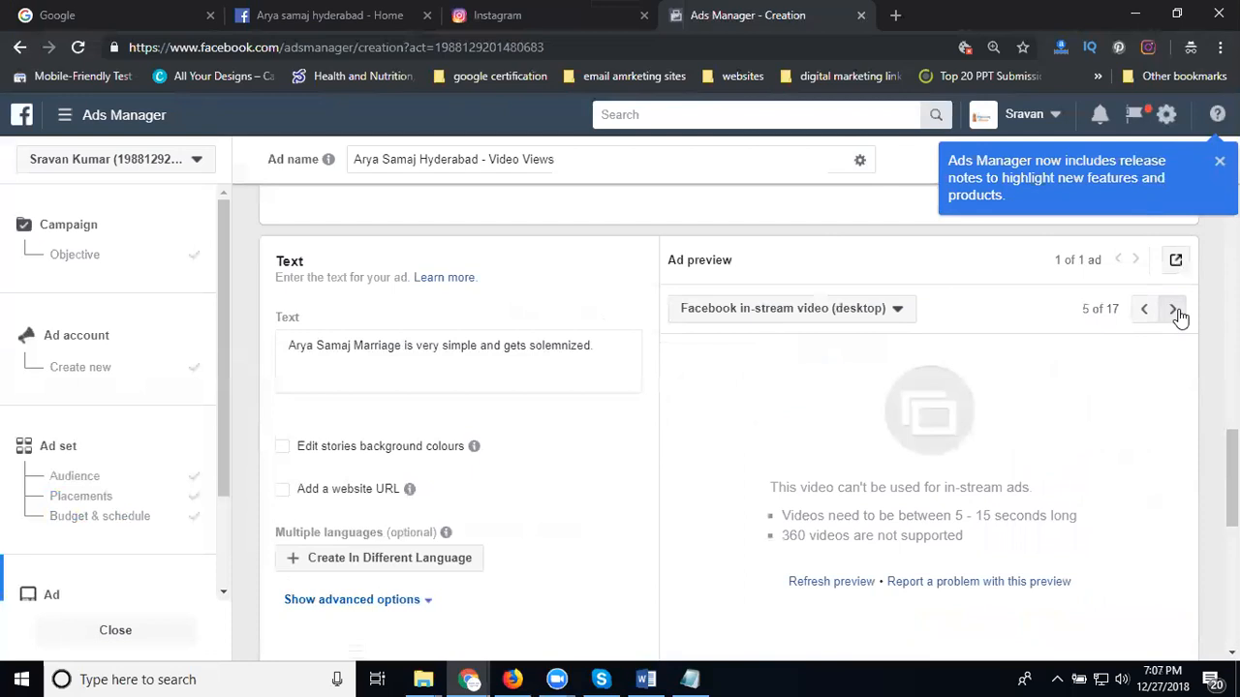
pyautogui.click(1173, 311)
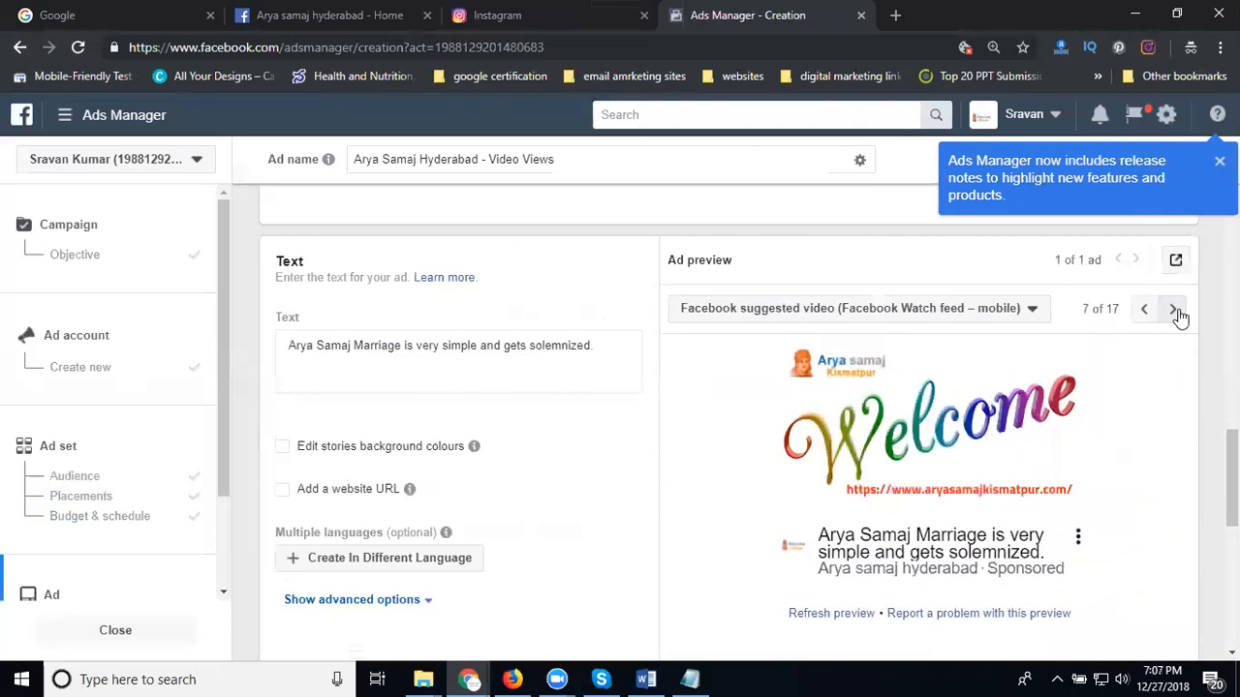
pyautogui.click(1174, 308)
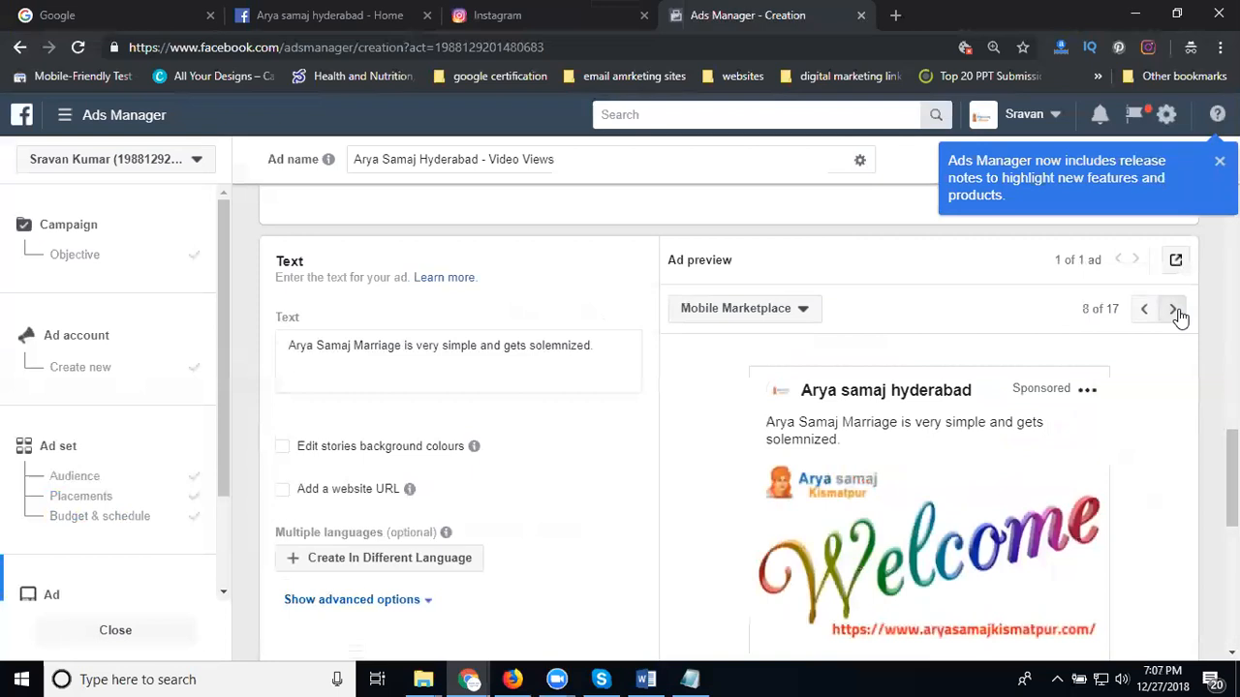
pyautogui.click(1174, 309)
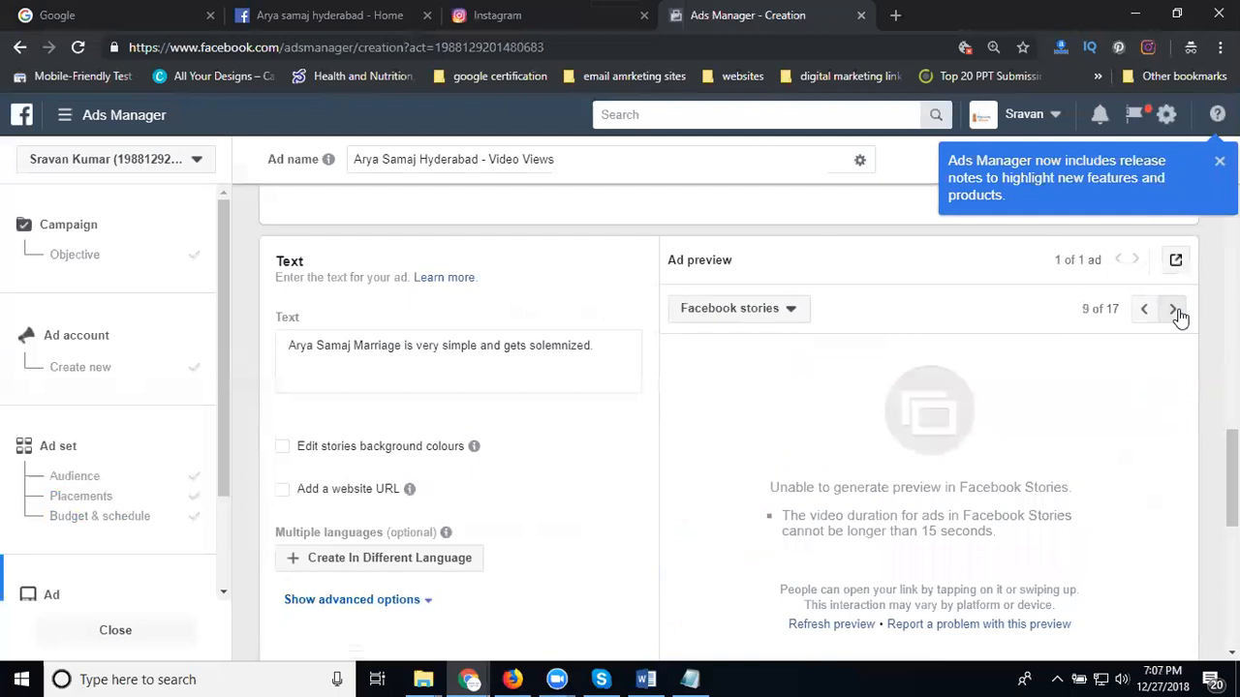
pyautogui.click(1174, 310)
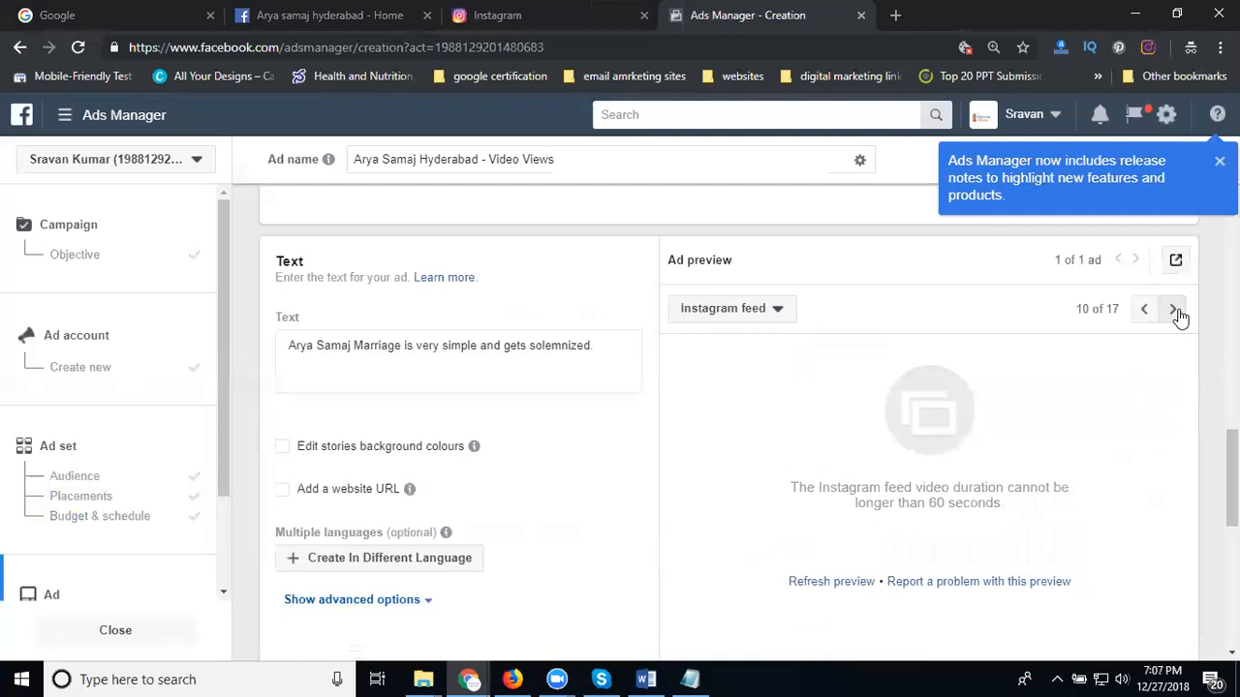
pyautogui.click(1174, 310)
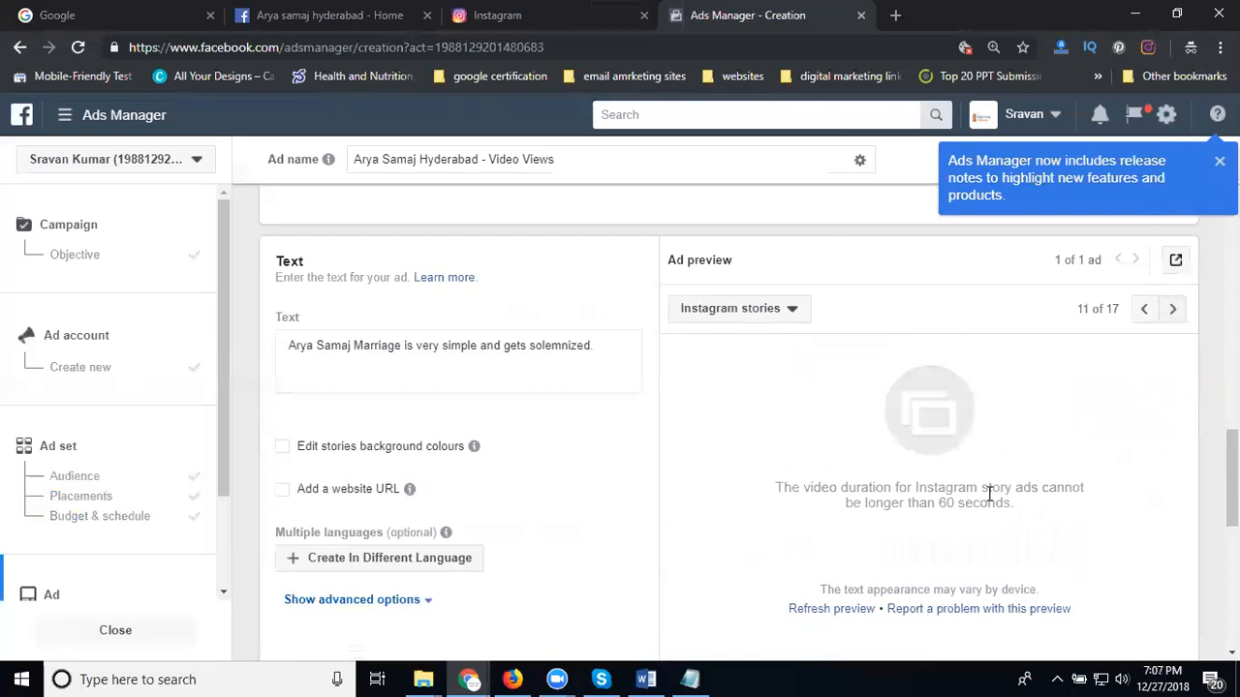
# - Examine the Audience Network ad previews from interstitial to rewarded video, and return to the medium rectangle preview
pyautogui.click(1171, 312)
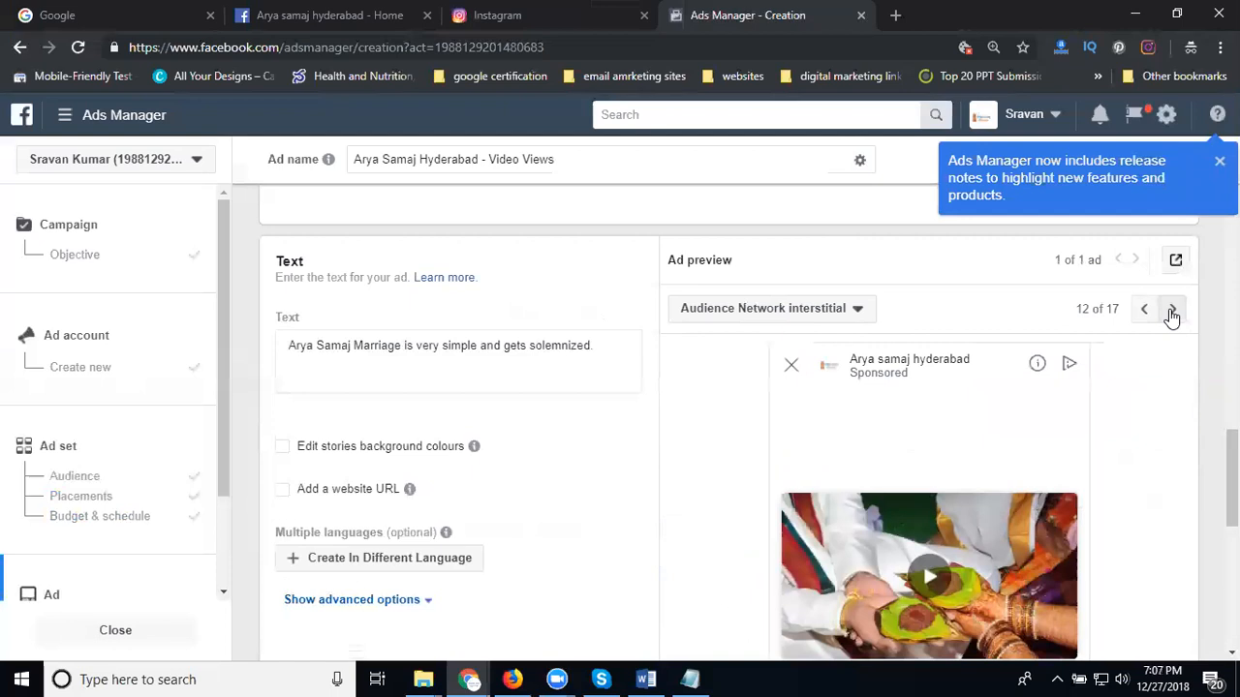
pyautogui.scroll(-3, 872, 414)
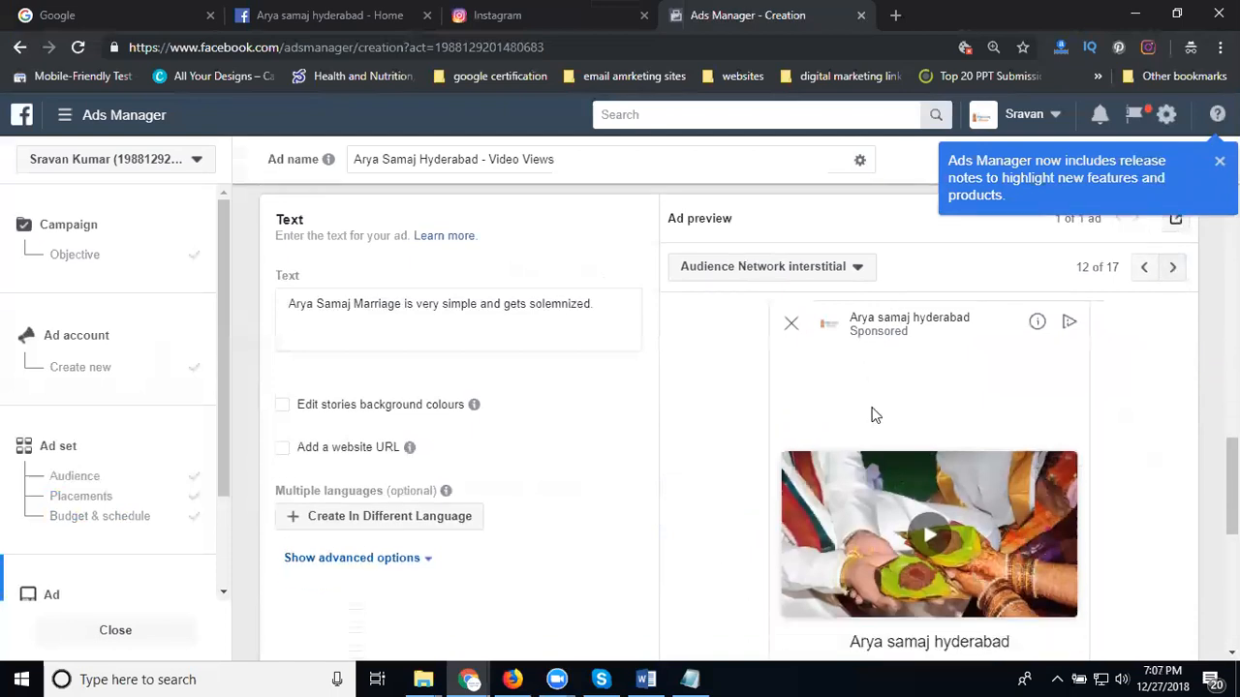
pyautogui.scroll(3, 1061, 310)
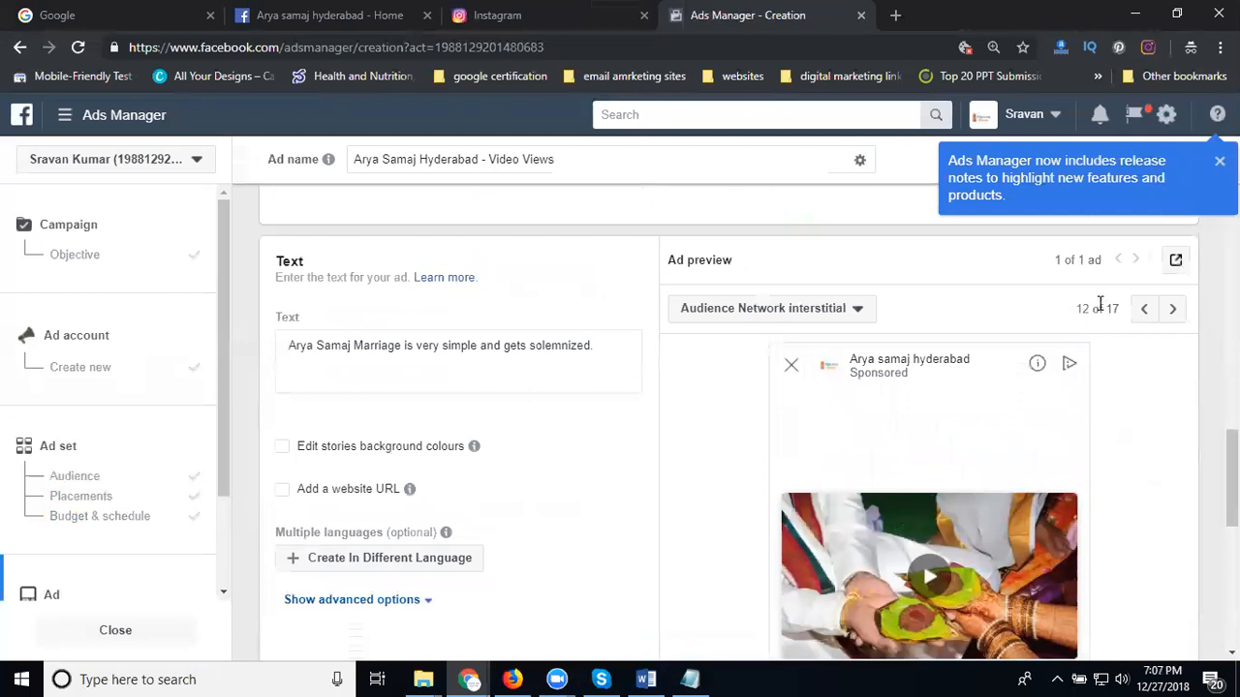
pyautogui.click(1171, 310)
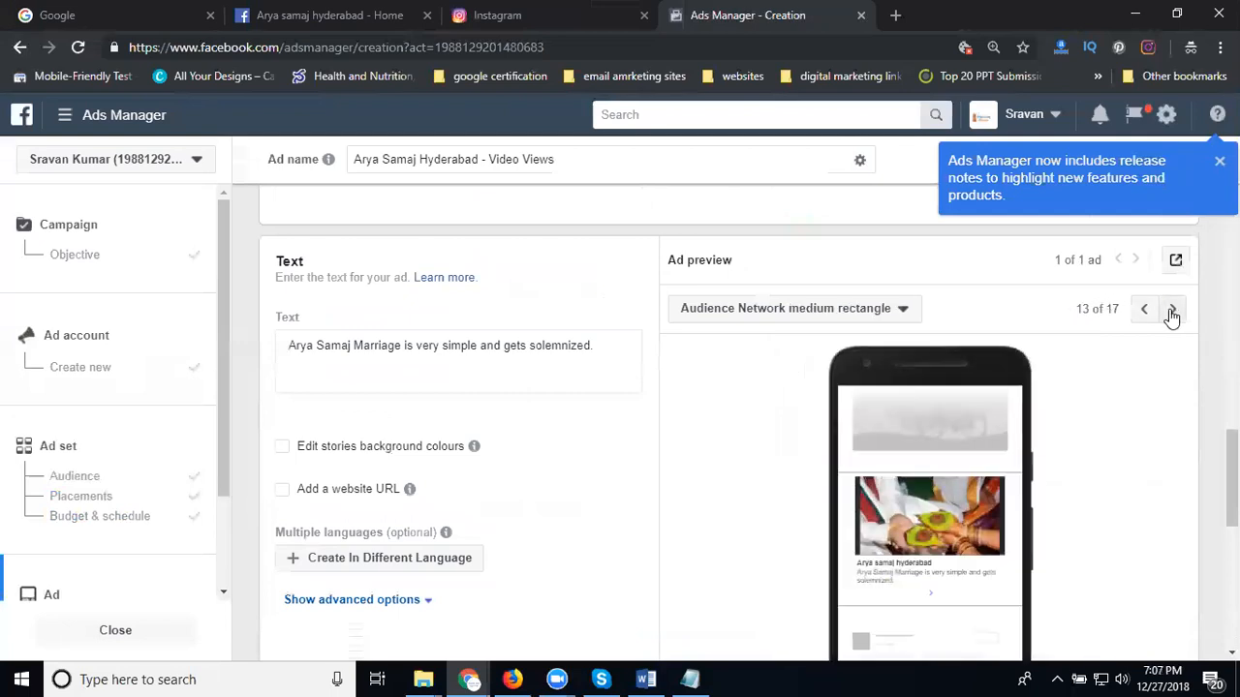
pyautogui.click(1171, 310)
pyautogui.click(1171, 310)
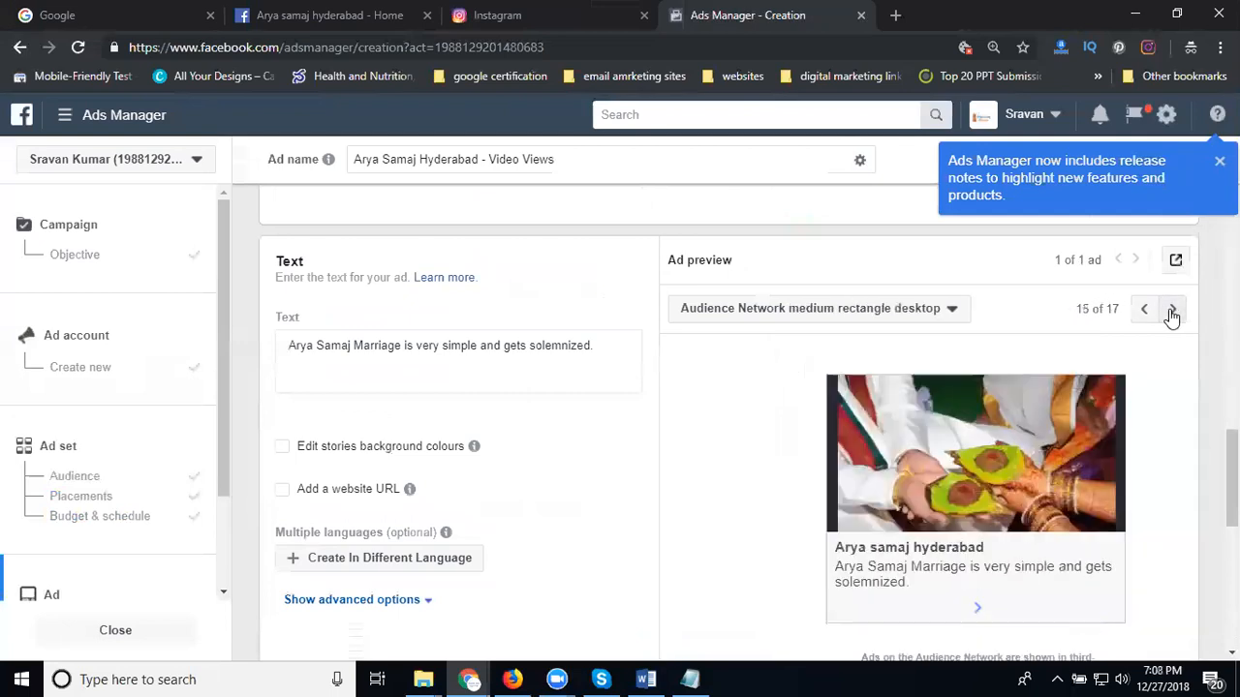
pyautogui.click(1171, 310)
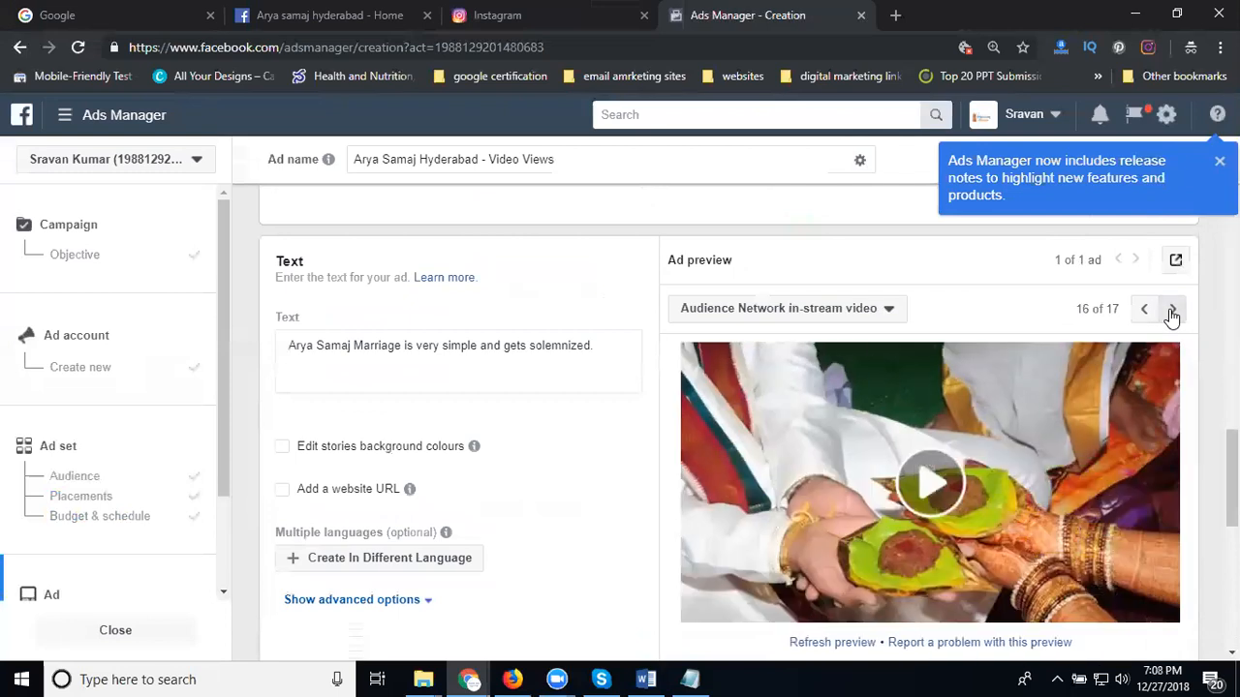
pyautogui.click(1171, 310)
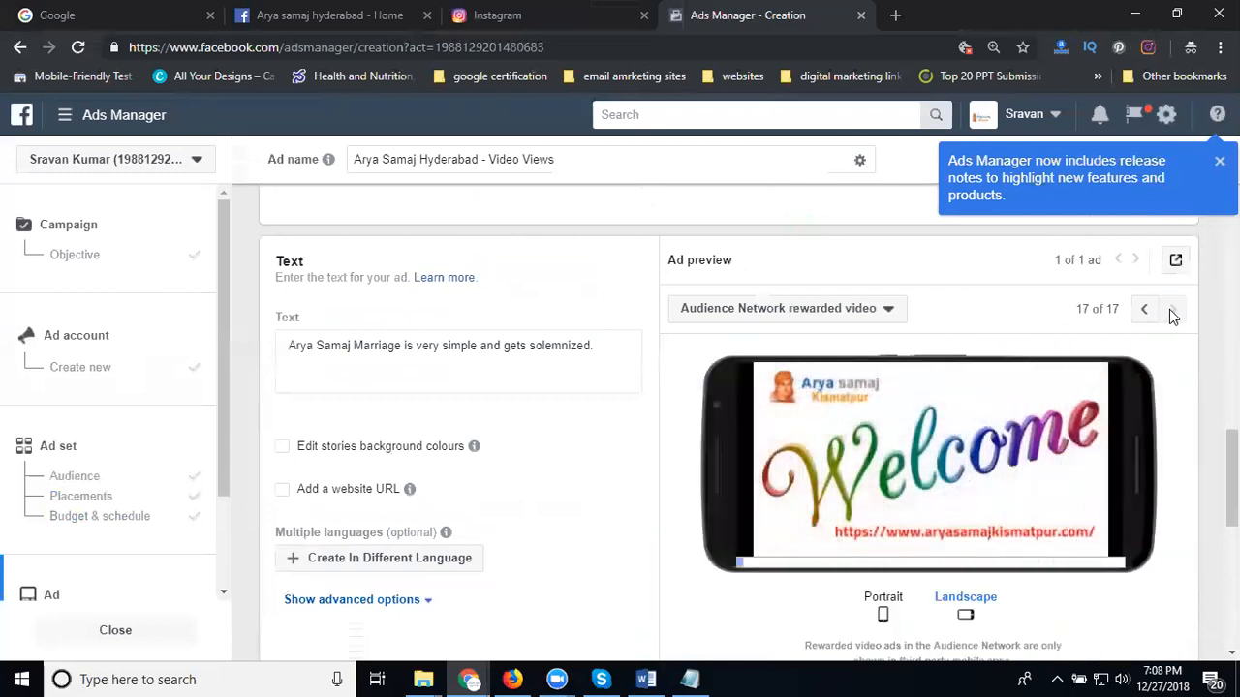
pyautogui.click(1144, 312)
pyautogui.click(1144, 311)
pyautogui.click(1144, 312)
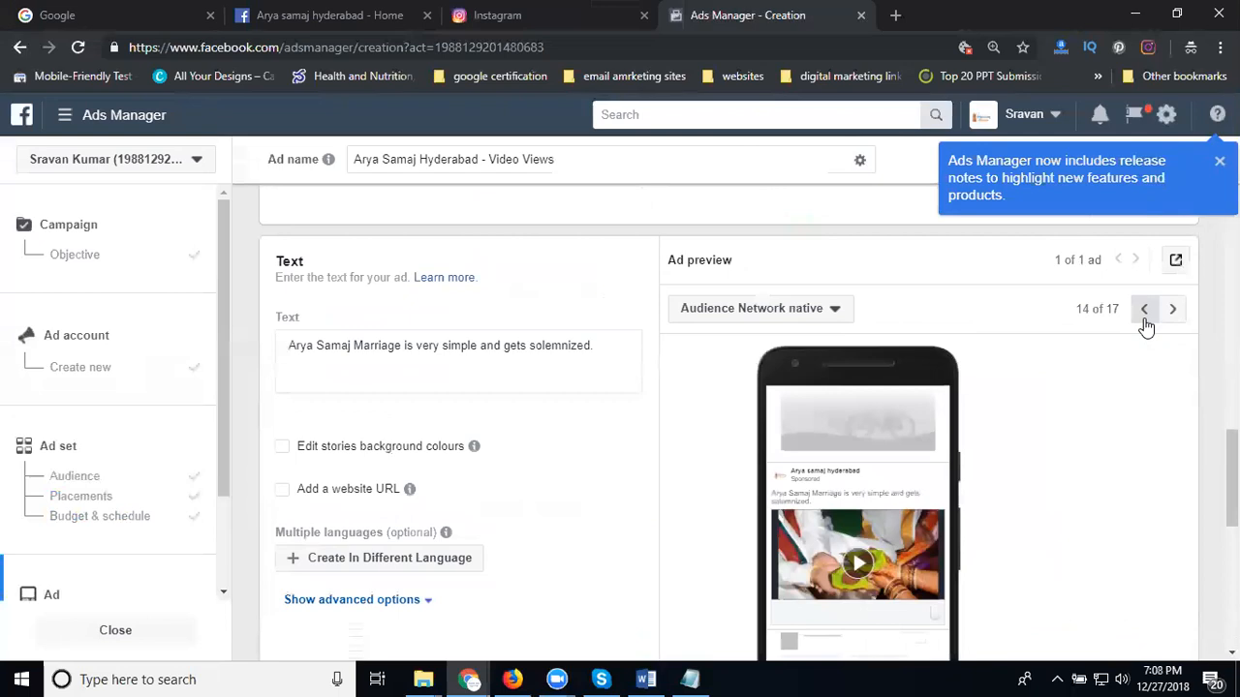
pyautogui.click(1144, 312)
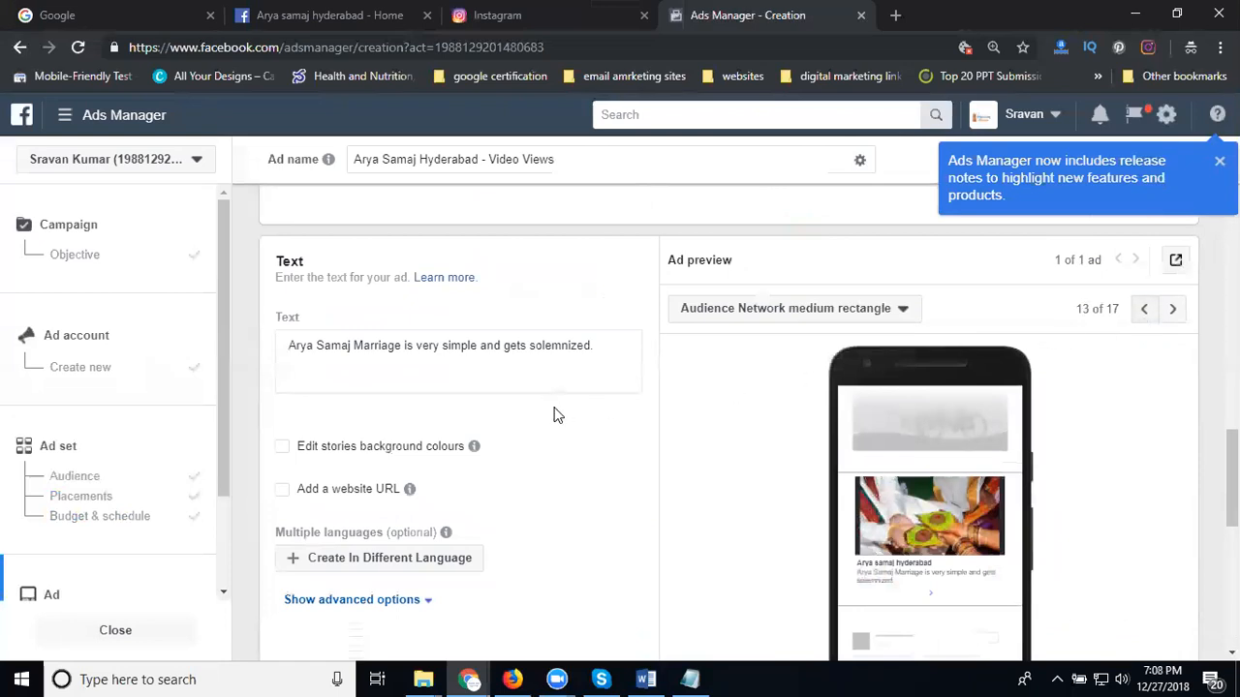
pyautogui.scroll(-1, 555, 415)
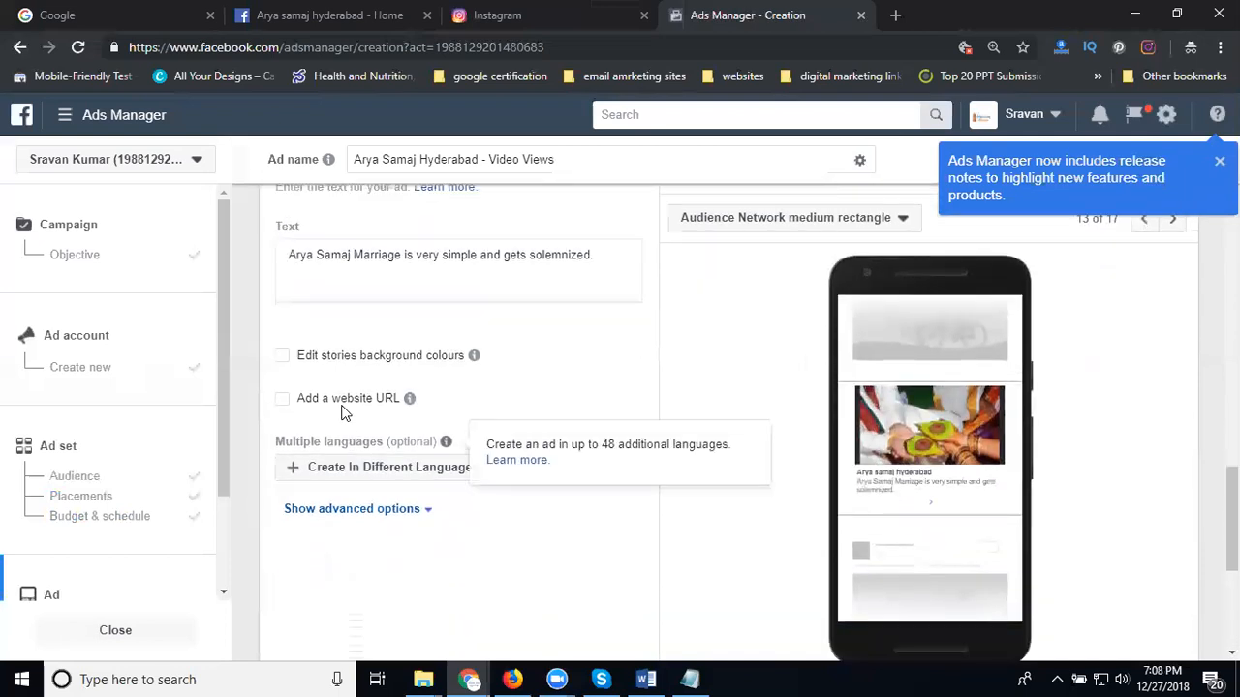
pyautogui.tripleClick(478, 254)
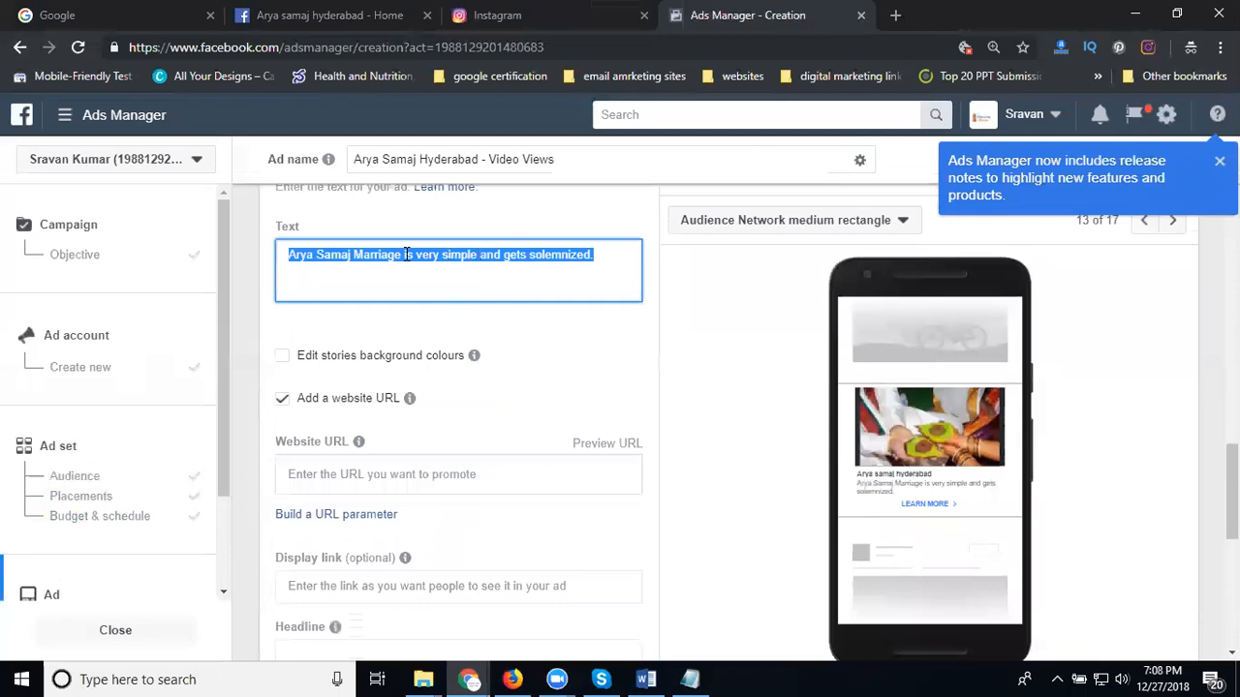
pyautogui.moveTo(405, 256); pyautogui.dragTo(451, 298)
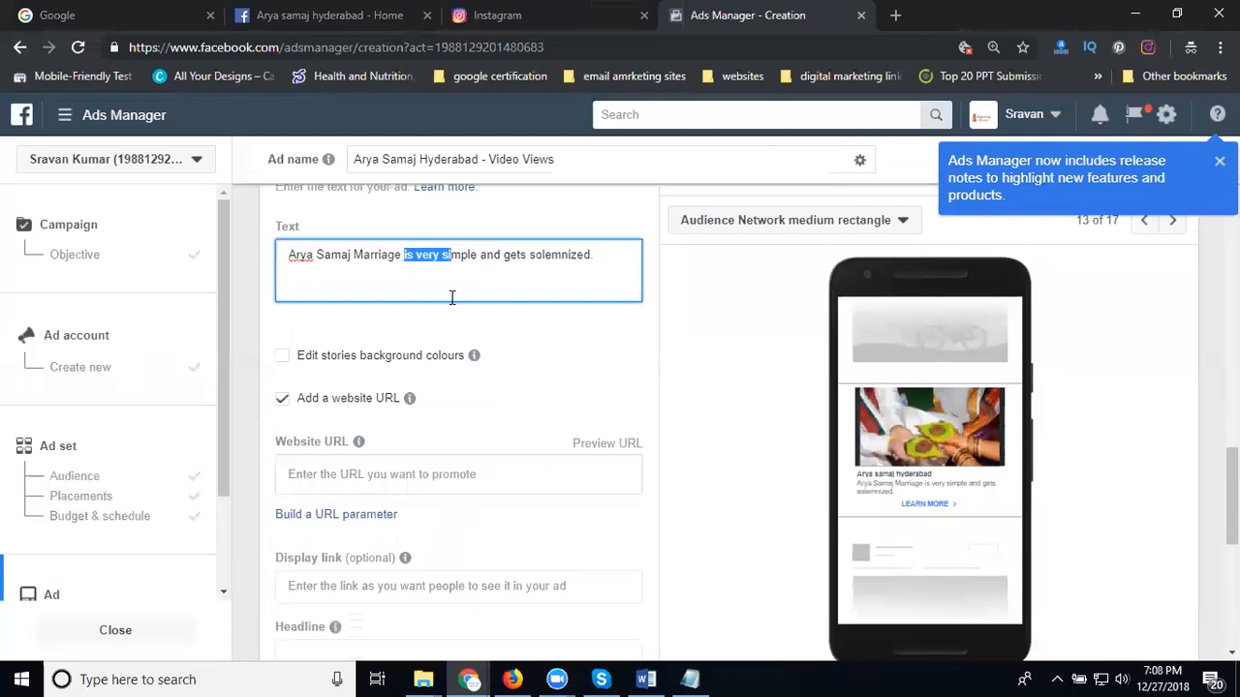
pyautogui.hotkey('shift', 'End')
pyautogui.press('BackSpace')
pyautogui.write('in Hyderabad')
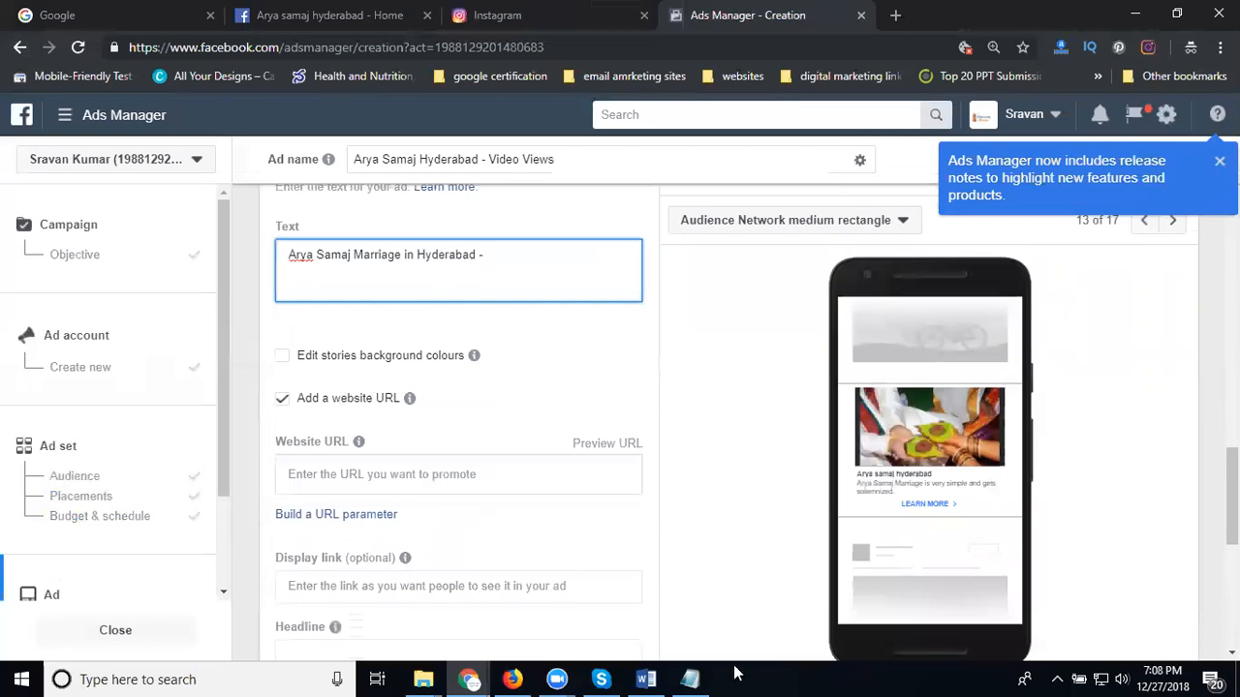
pyautogui.hotkey('ctrl', 'v')
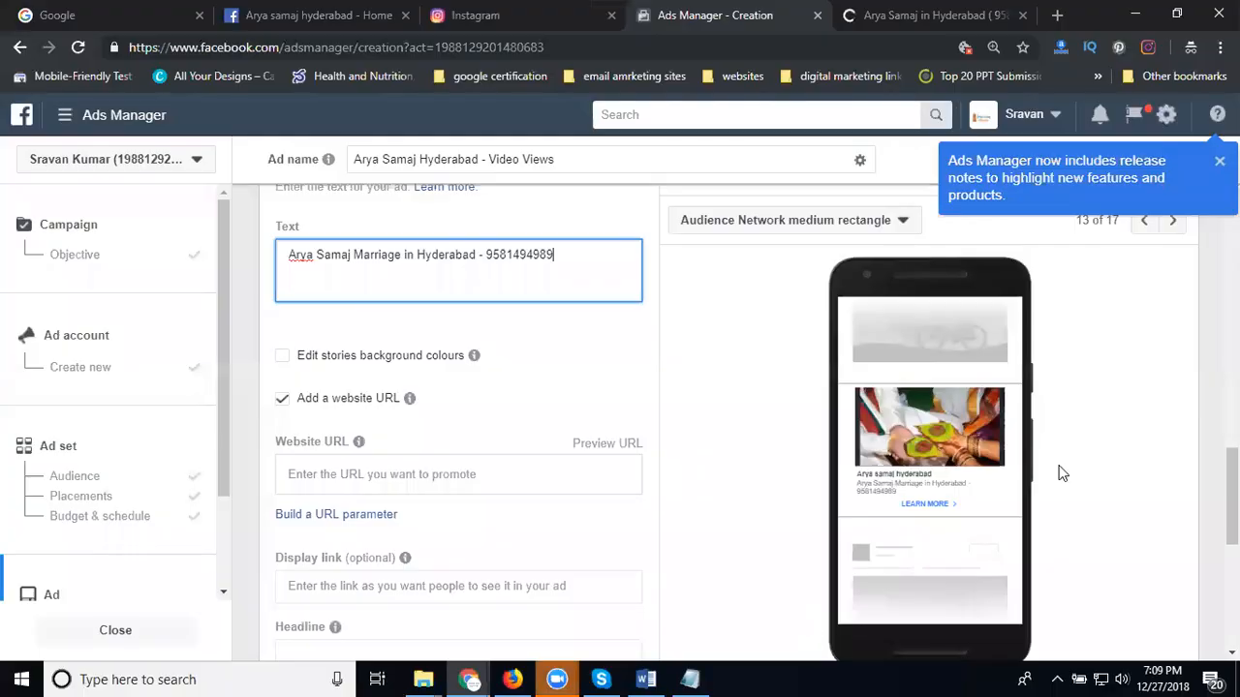
pyautogui.click(401, 471)
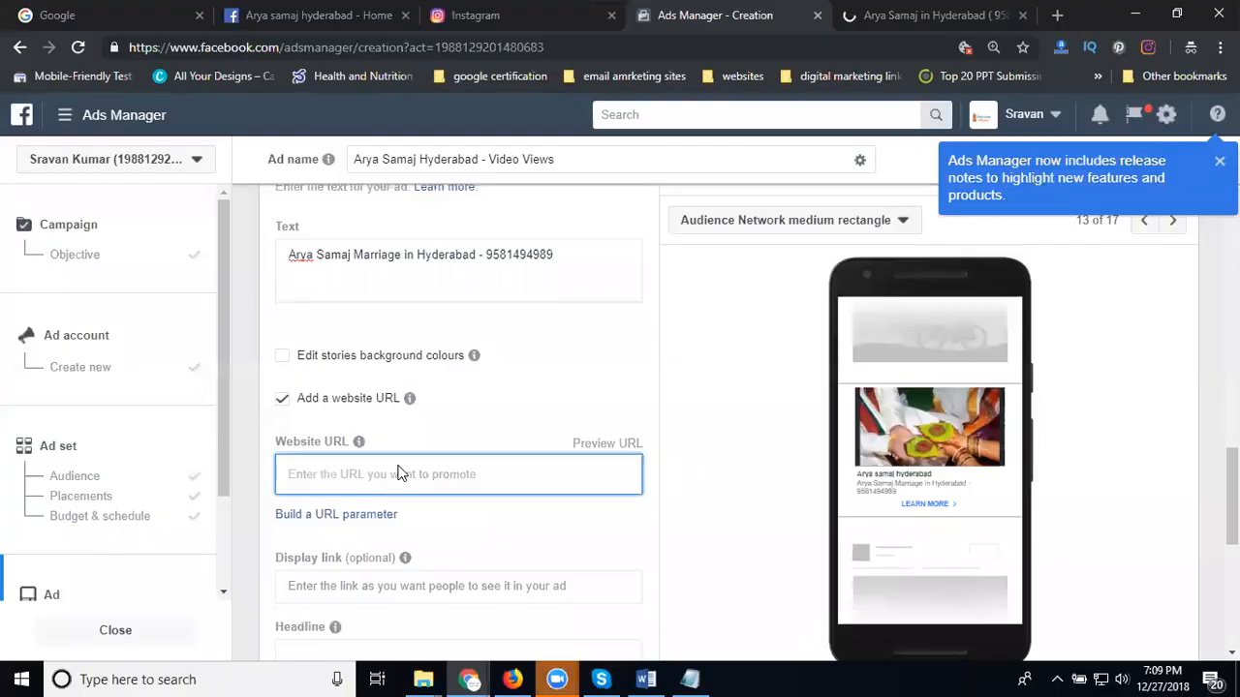
pyautogui.write('https://www.aryasamajkismatpur.com/')
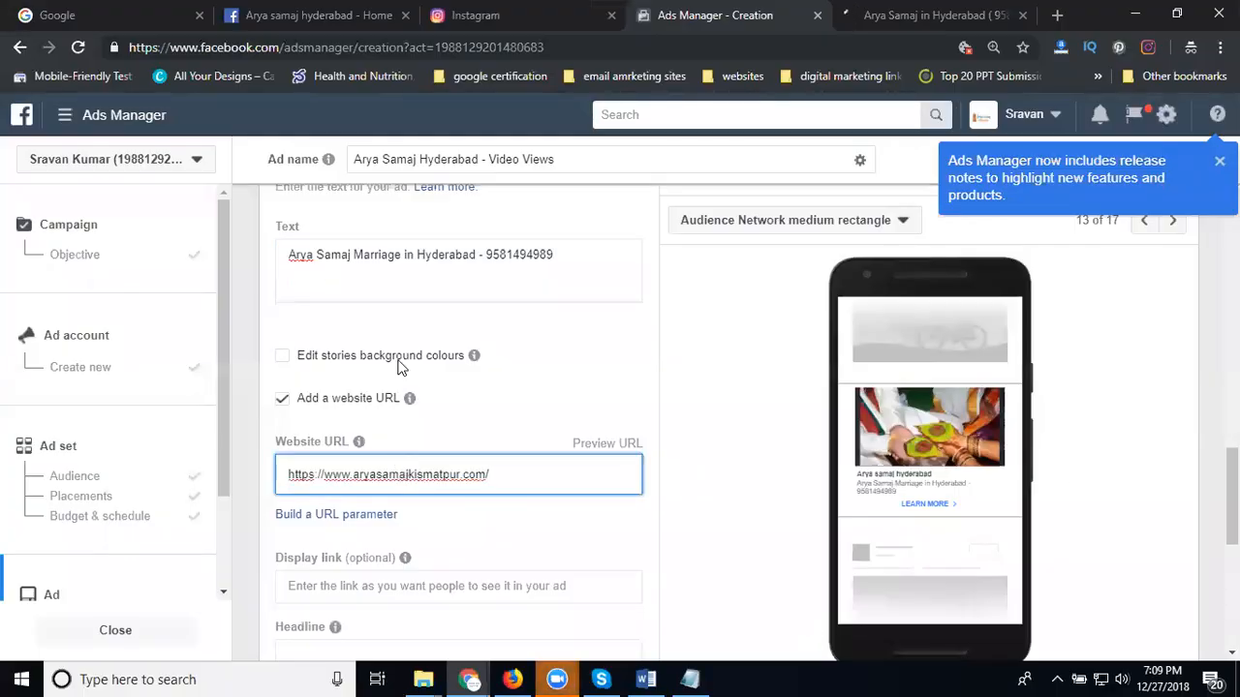
pyautogui.scroll(-2, 397, 369)
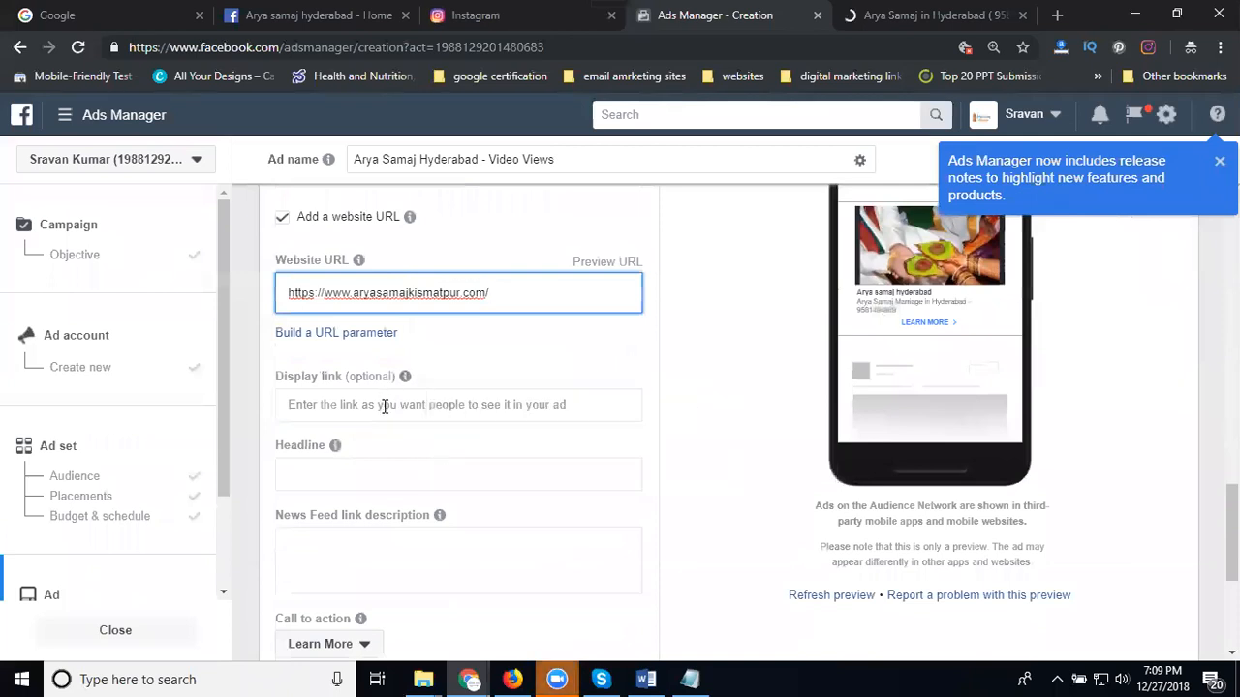
pyautogui.click(385, 406)
pyautogui.write('https://www.aryasamajkismatpur.com/')
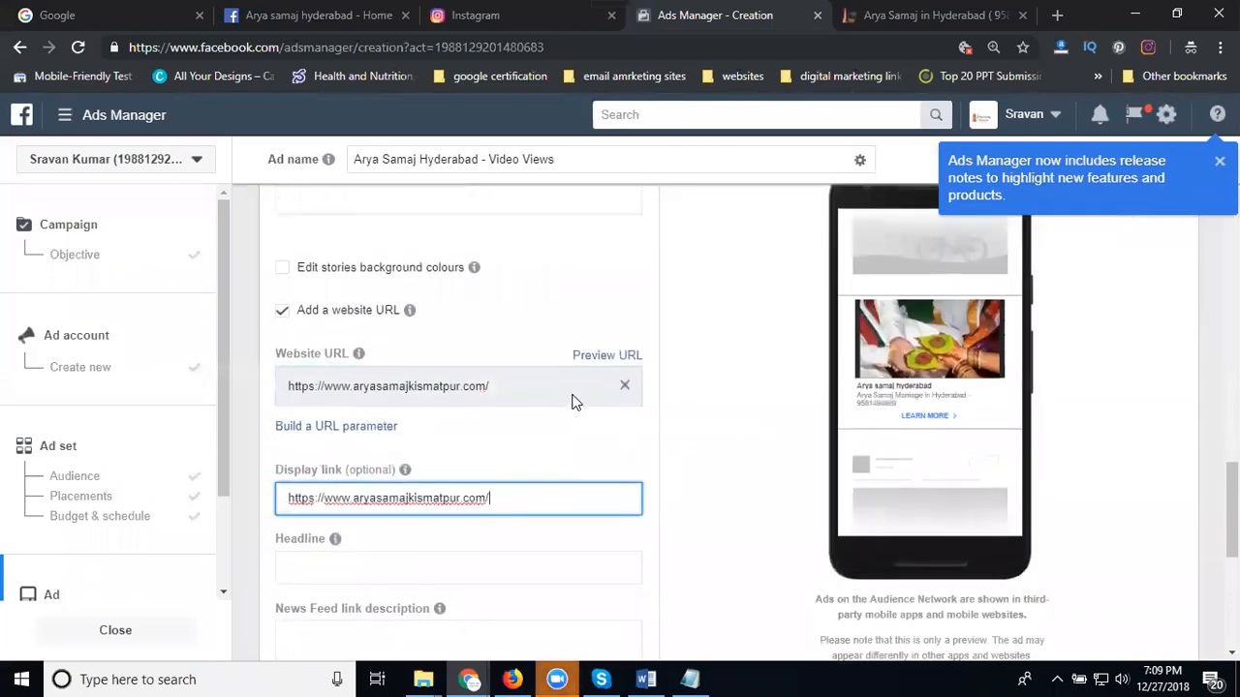
# - Copy the full ad text, including the contact phone number, into the ad's headline
pyautogui.scroll(1, 573, 403)
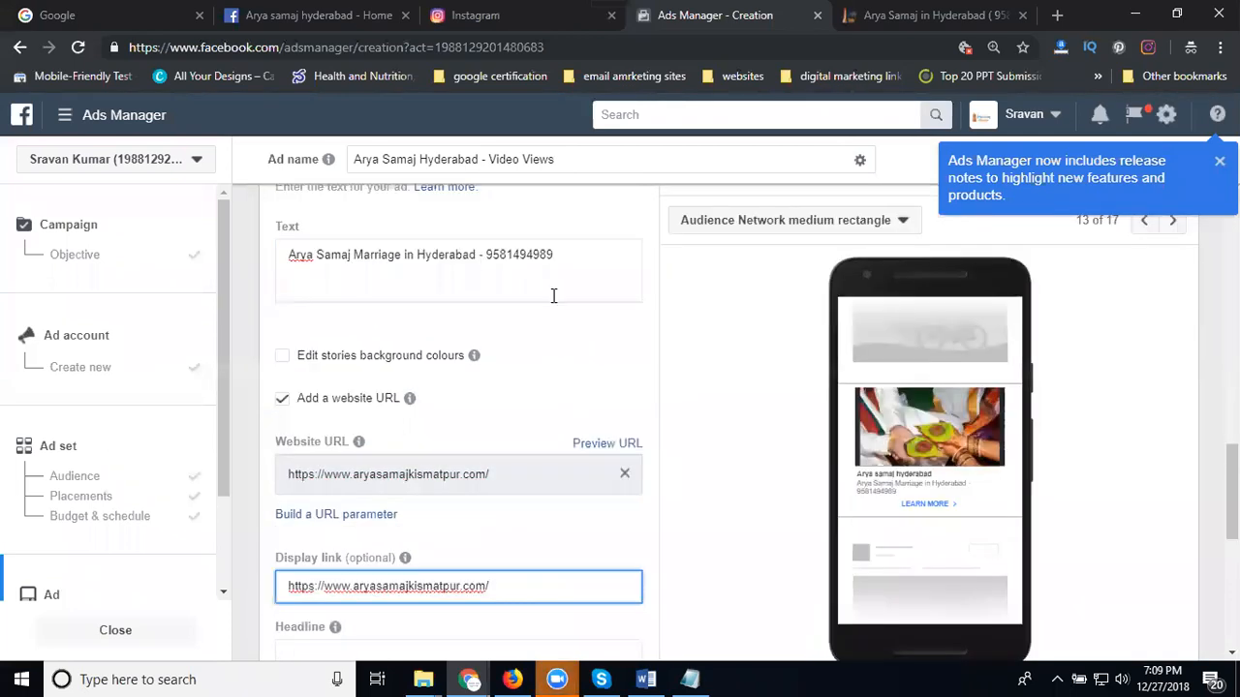
pyautogui.tripleClick(476, 252)
pyautogui.hotkey('ctrl', 'c')
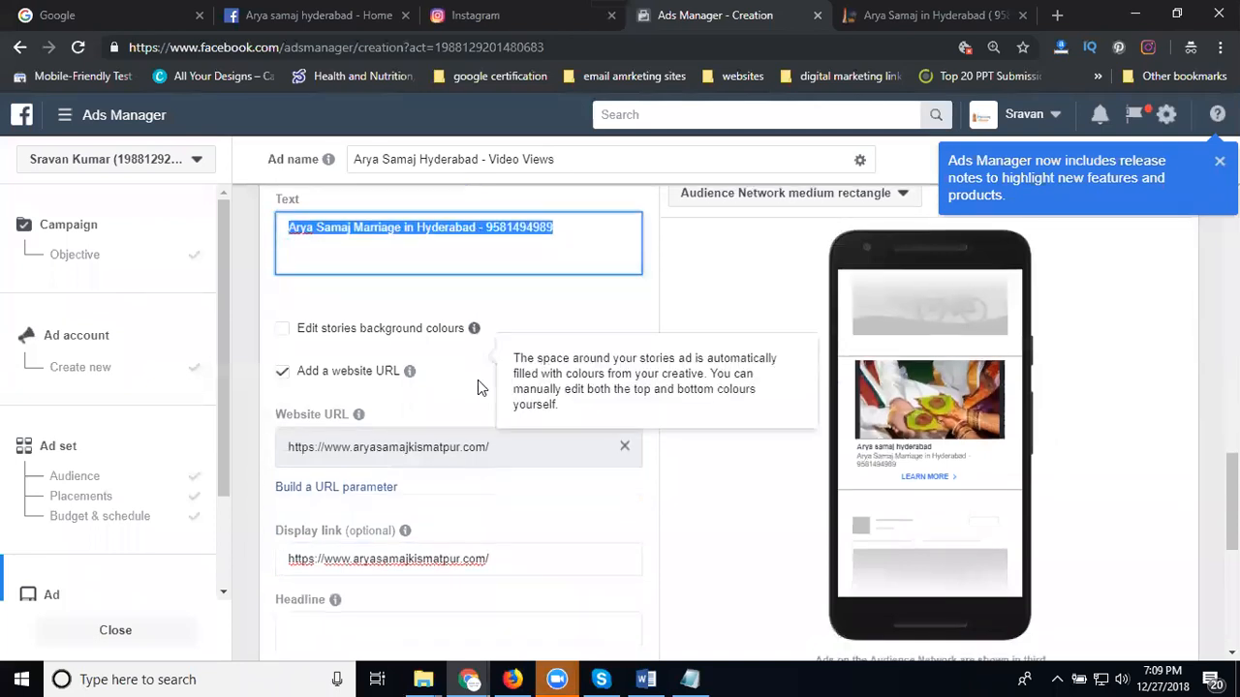
pyautogui.scroll(-3, 478, 380)
pyautogui.click(385, 379)
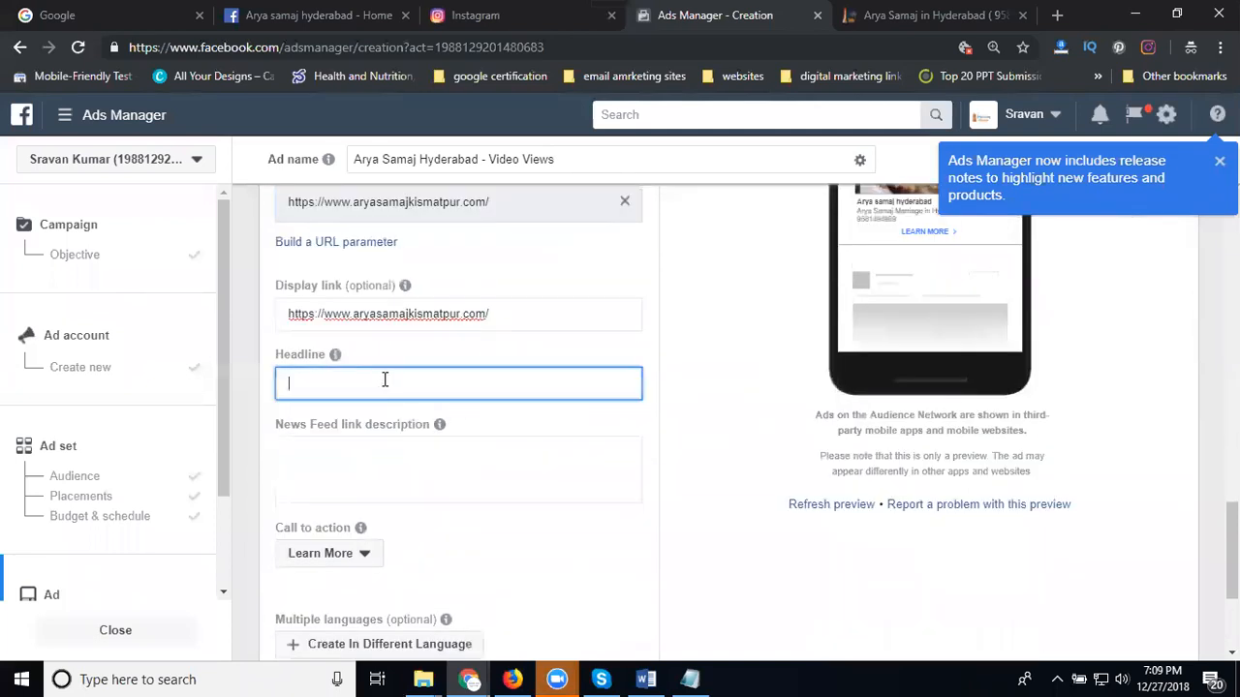
pyautogui.hotkey('ctrl', 'v')
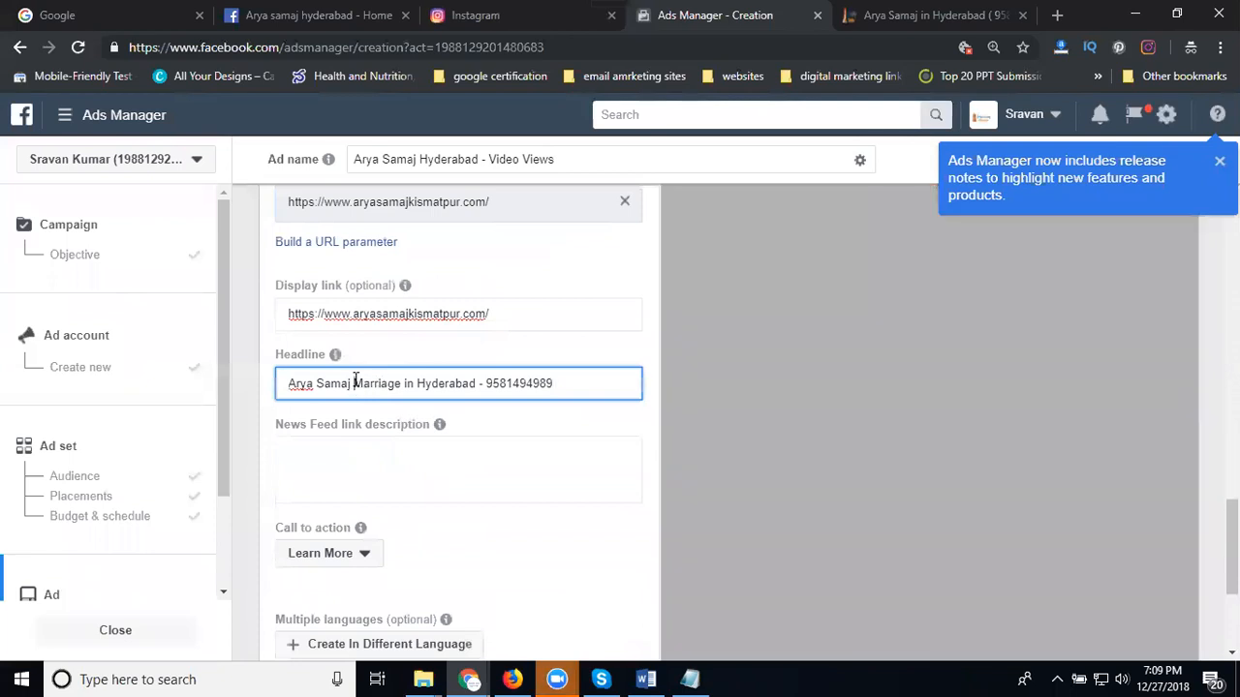
# - Insert "Mandir" before "Marriage" in the headline, and paste the copied ad text as the News Feed link description
pyautogui.click(356, 379)
pyautogui.write('Mn]')
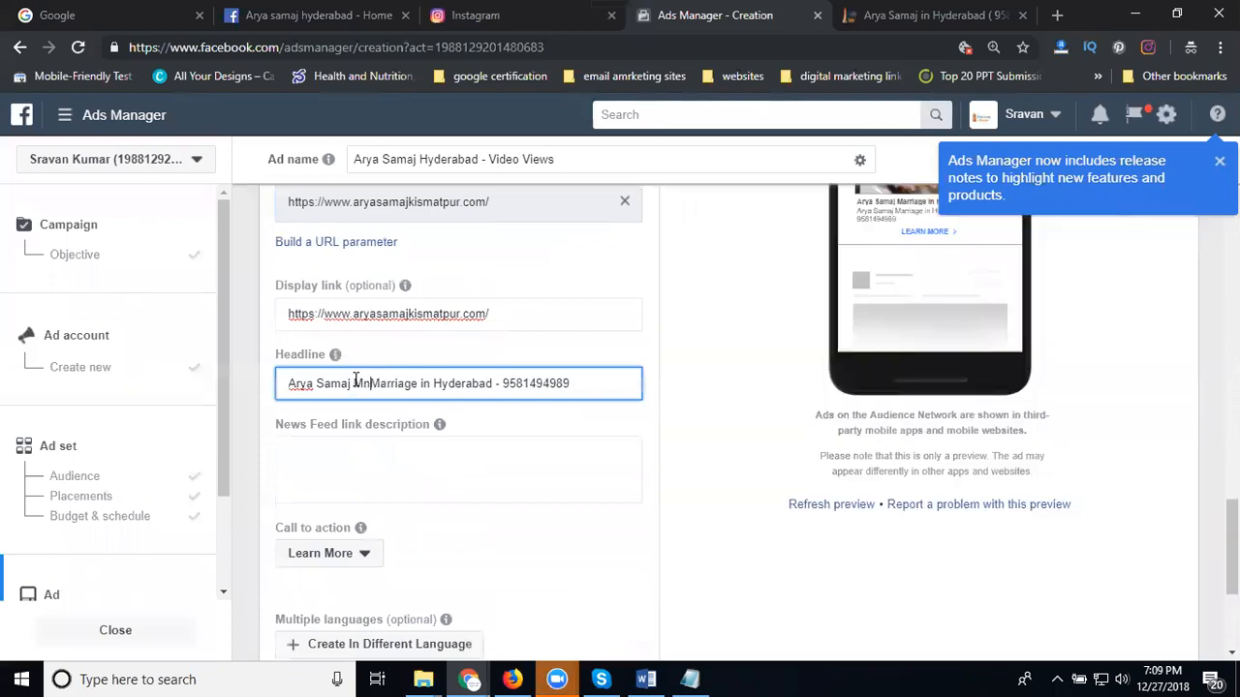
pyautogui.press('BackSpace')
pyautogui.press('BackSpace')
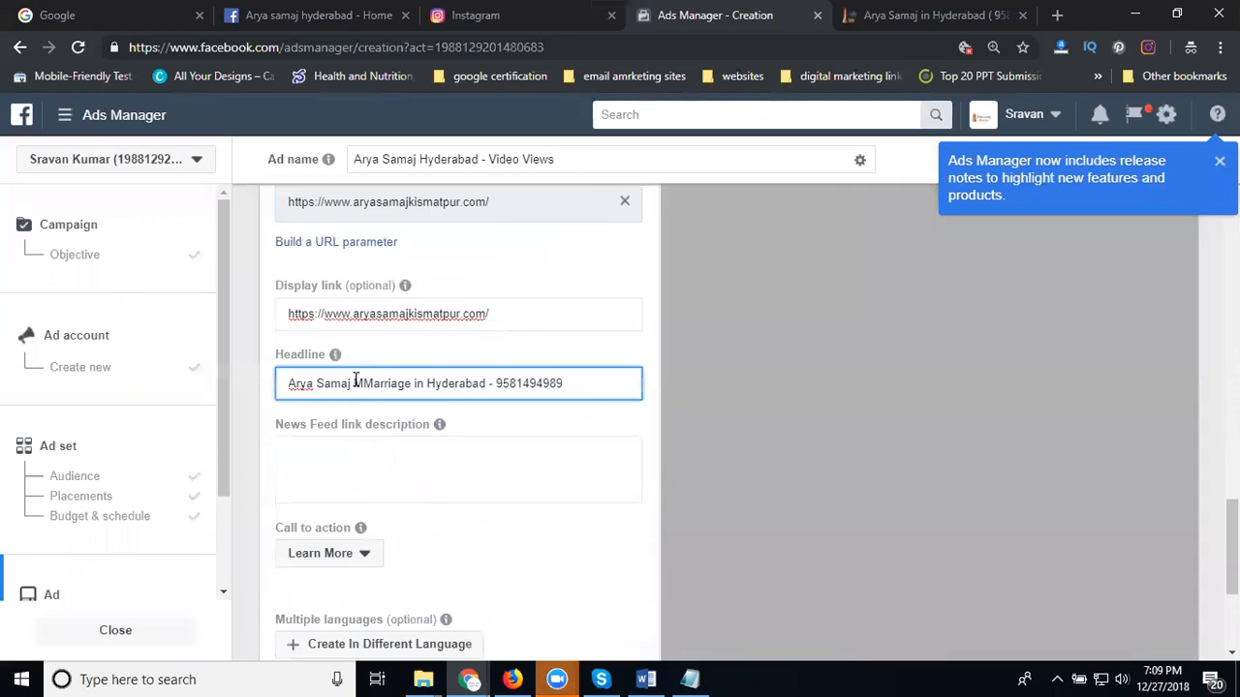
pyautogui.write('andir')
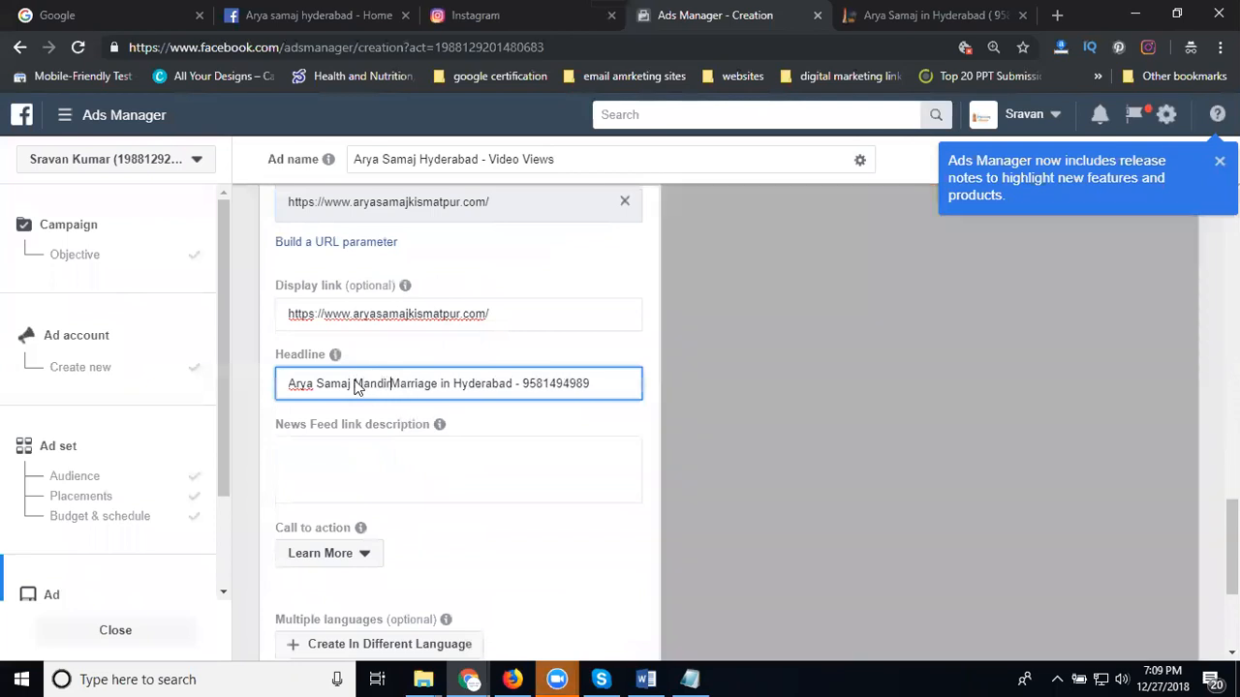
pyautogui.click(341, 469)
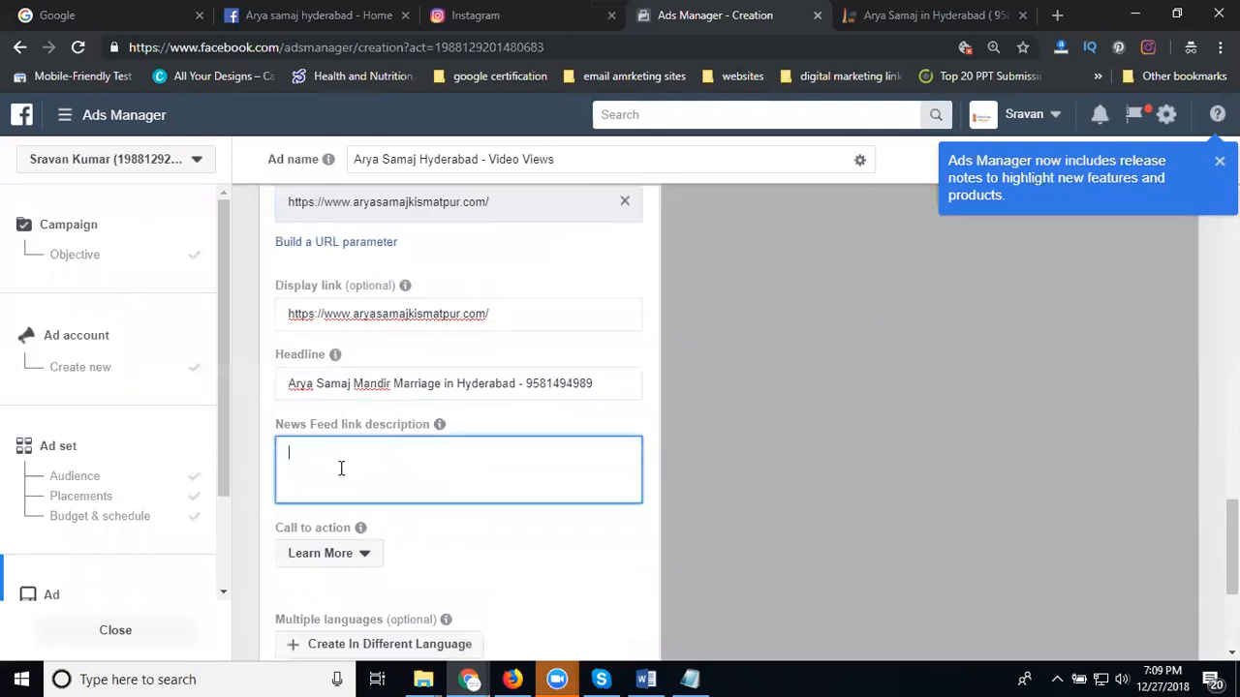
pyautogui.hotkey('ctrl', 'v')
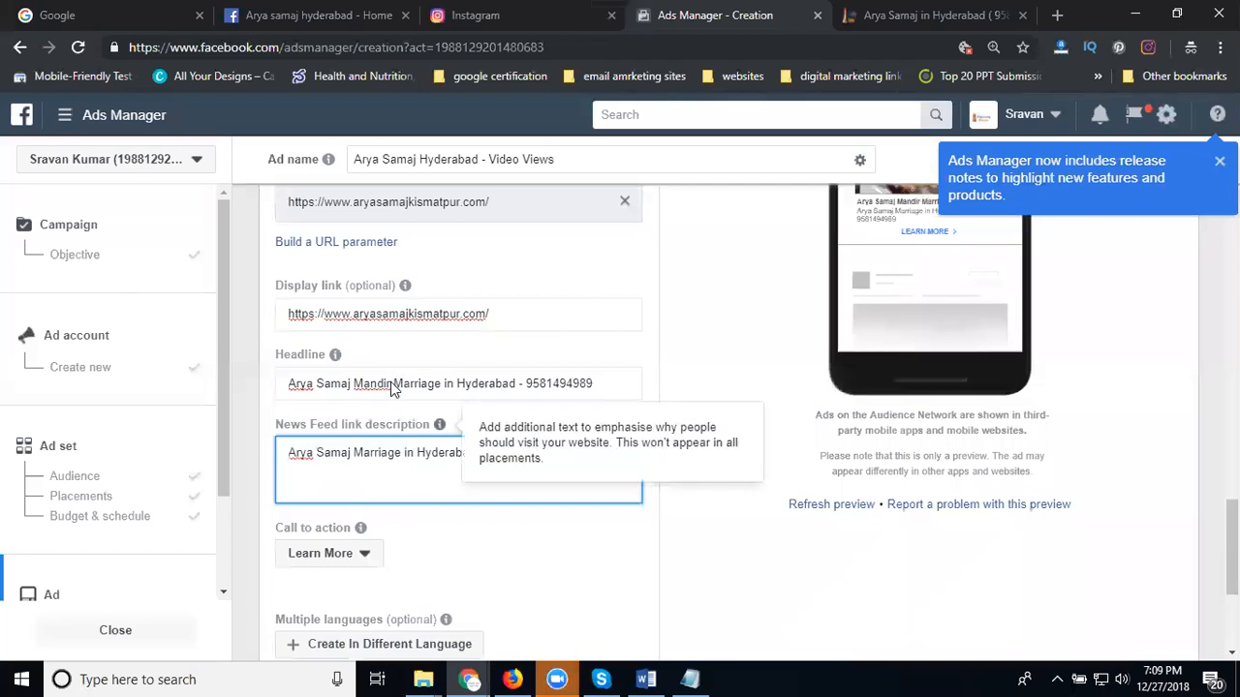
# - Choose Learn More as the call to action and confirm the ad to submit the campaign
pyautogui.scroll(-2, 399, 397)
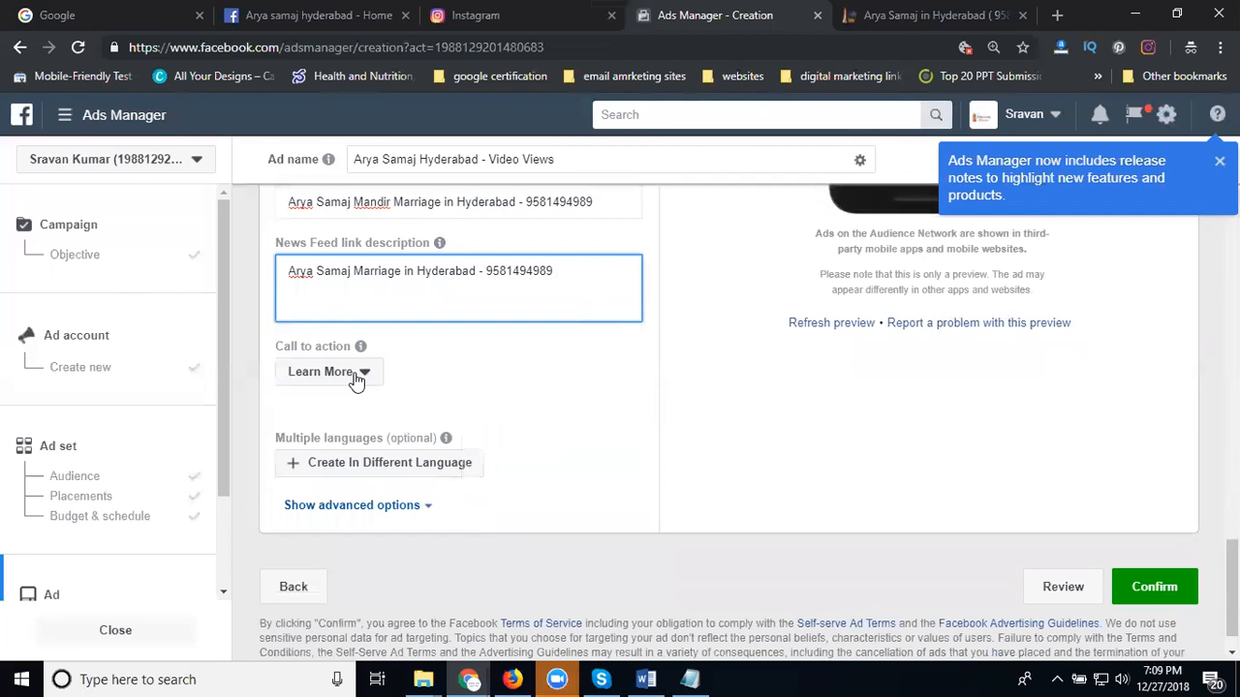
pyautogui.click(356, 378)
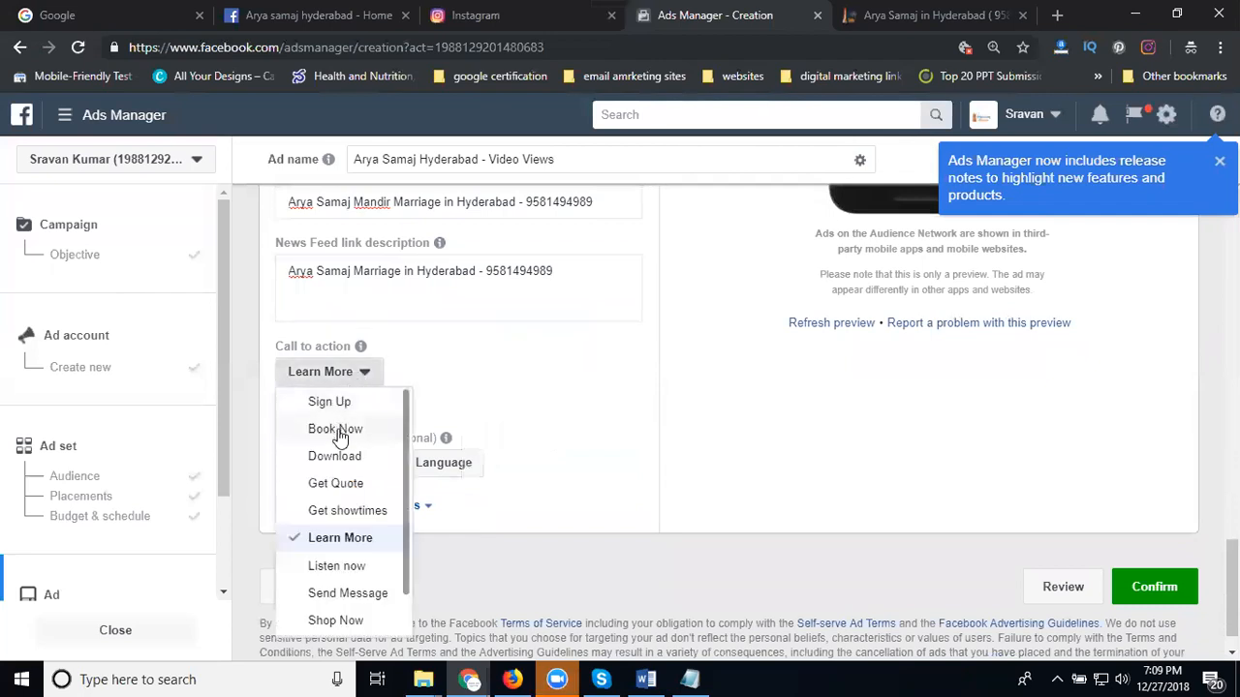
pyautogui.click(339, 540)
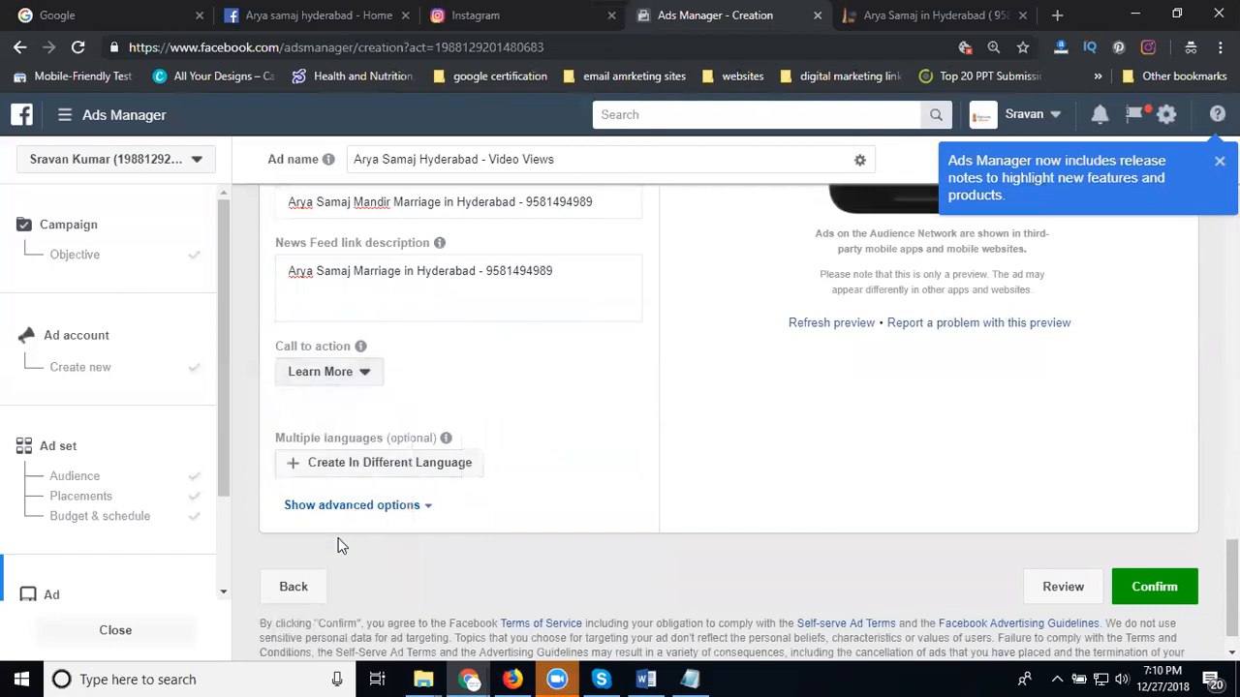
pyautogui.click(1156, 591)
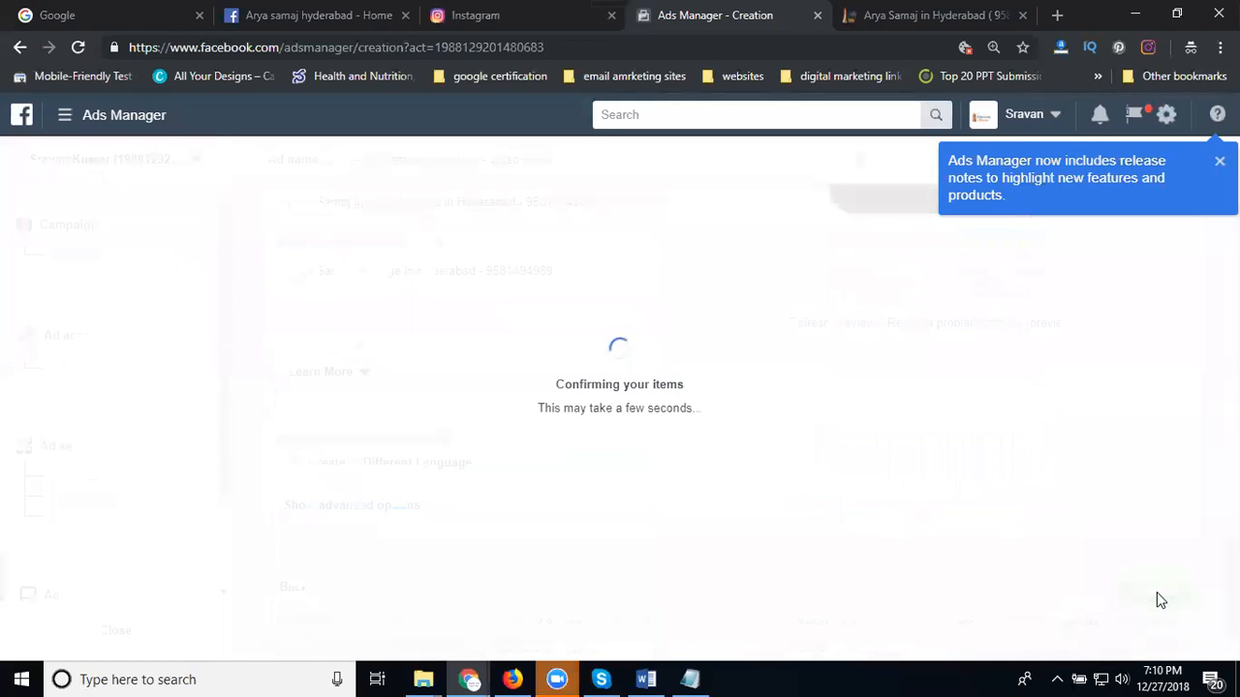